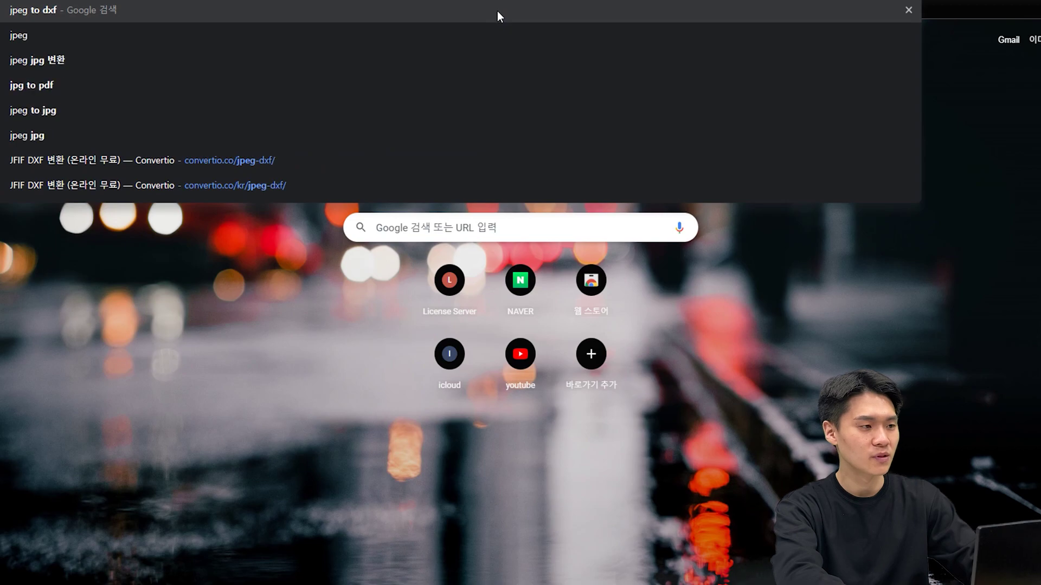
- Search the web for "jpeg to dxf" and open Convertio's JPEG to DXF converter page
type("dxf")
key("Return")
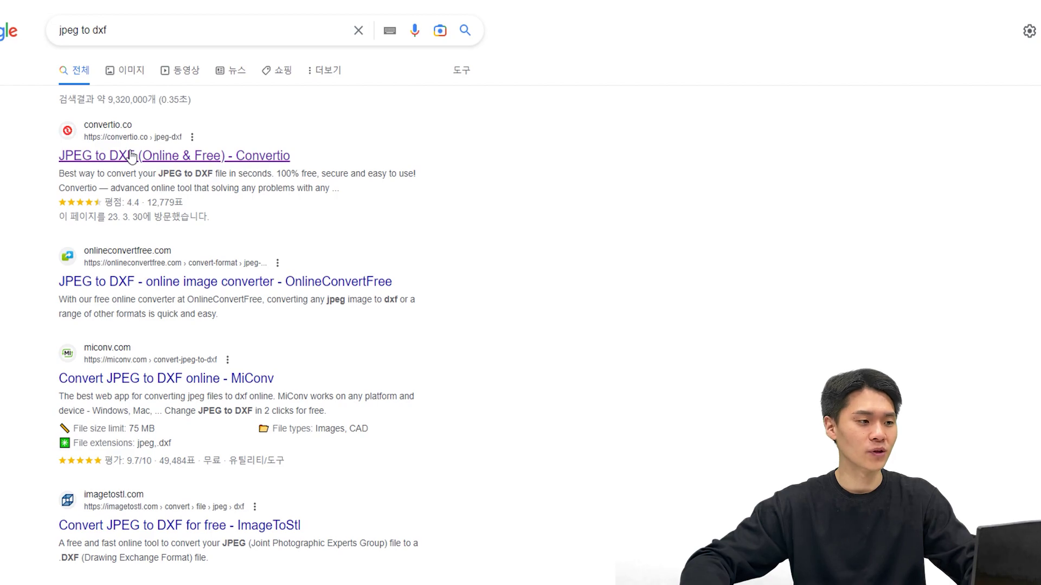
left_click(130, 156)
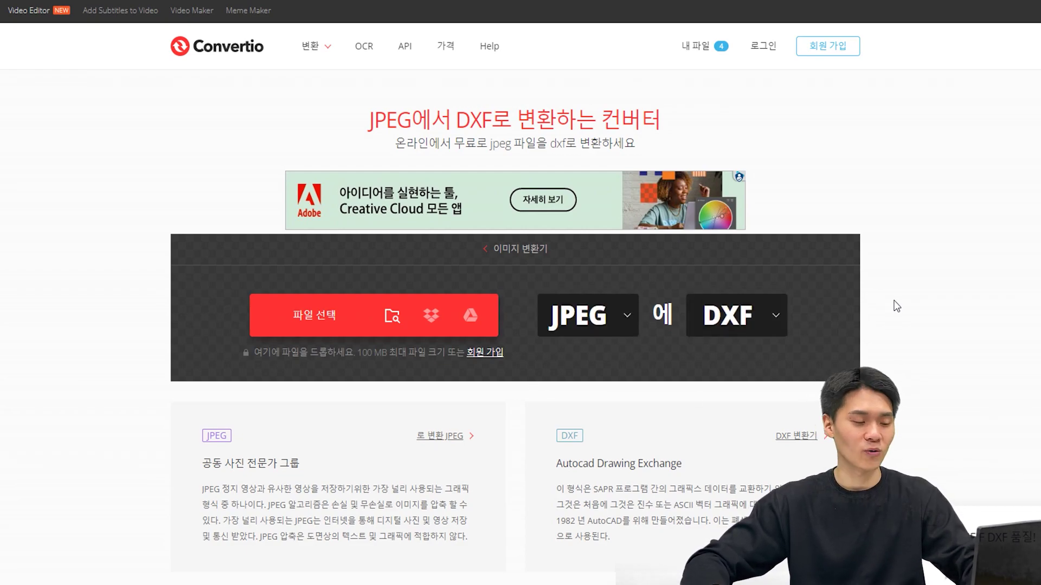
- Add the NewJeans logo image 다운로드 from the 이미지 folder to the DXF converter
left_click(268, 306)
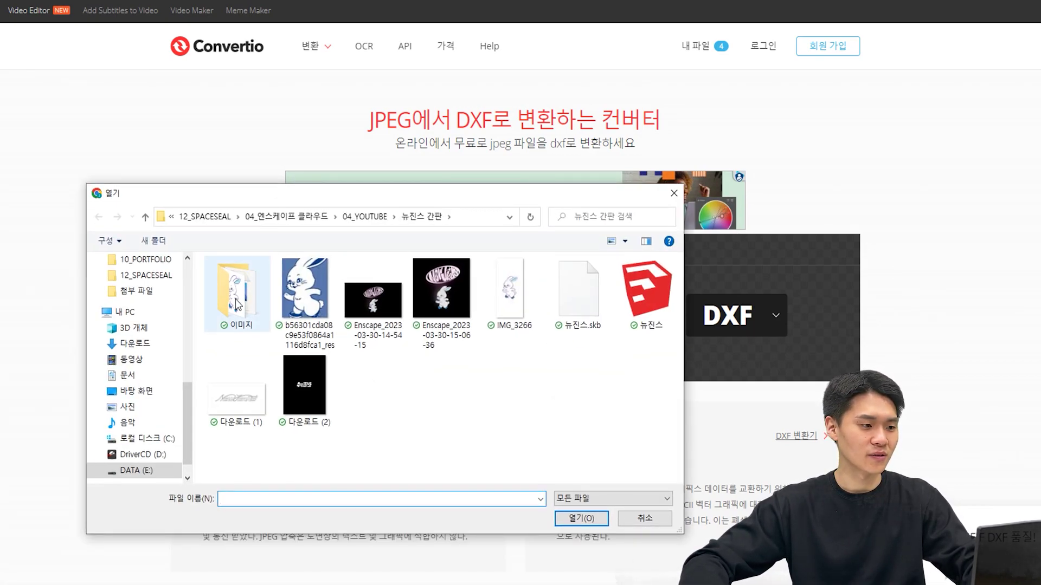
double_click(236, 296)
left_click(248, 290)
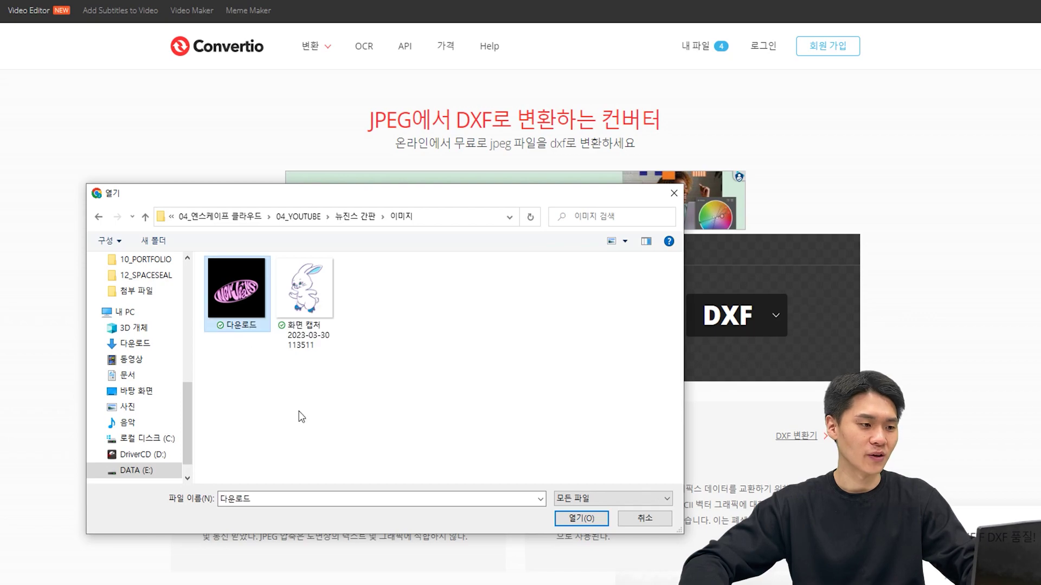
left_click(580, 518)
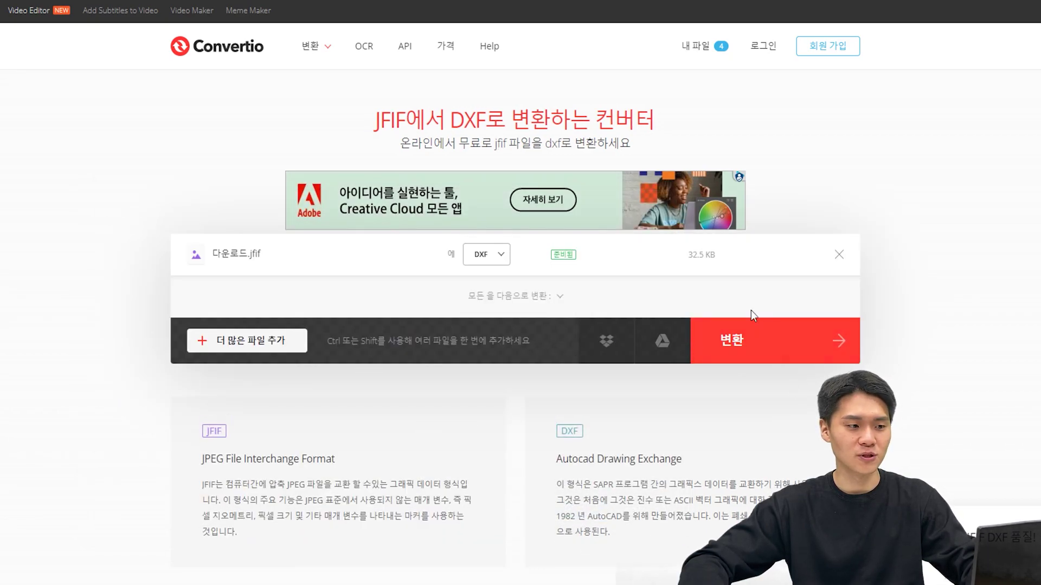
mouse_move(265, 343)
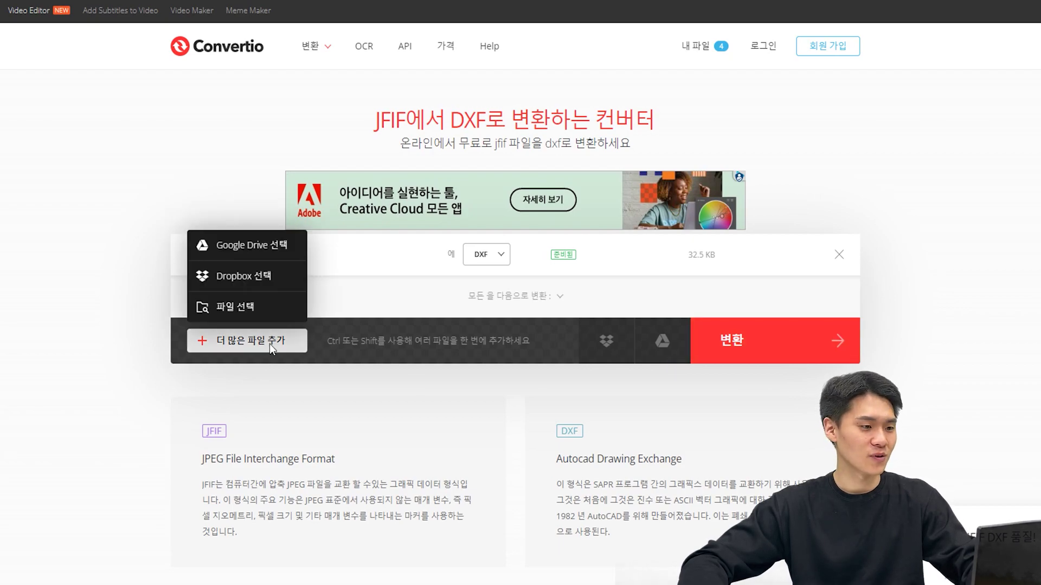
left_click(250, 307)
left_click(334, 316)
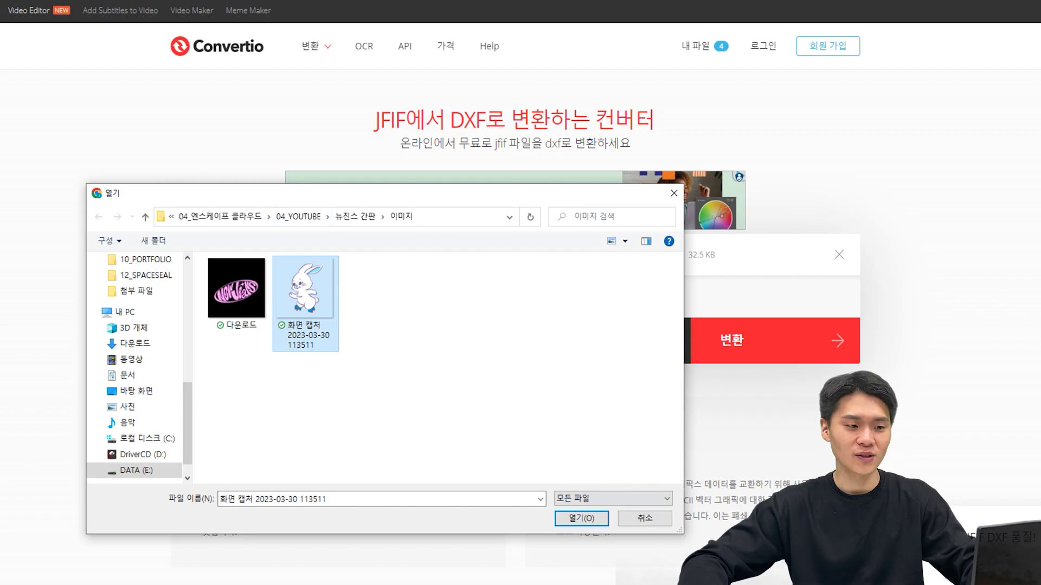
left_click(581, 518)
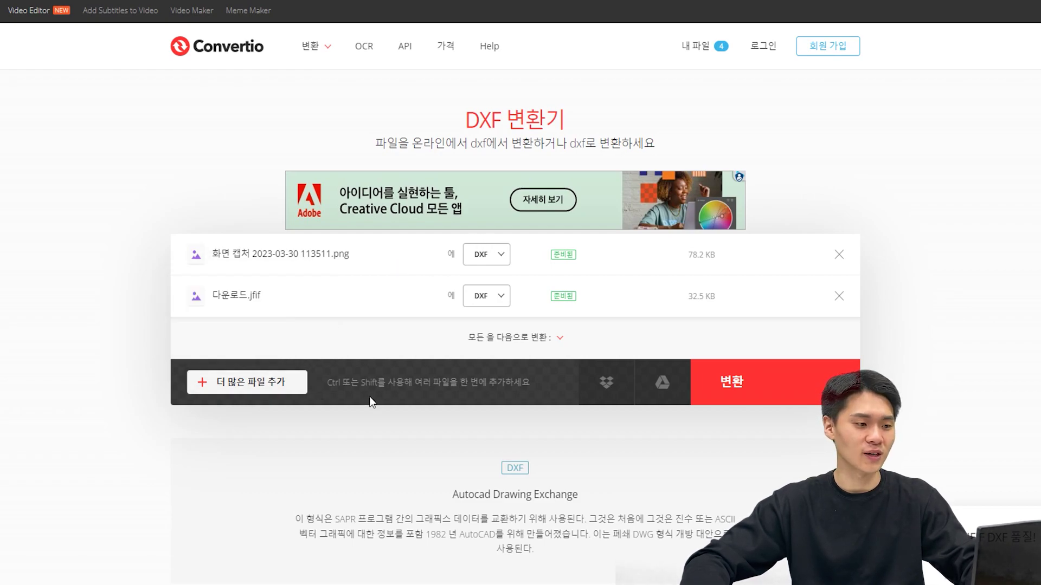
left_click(777, 389)
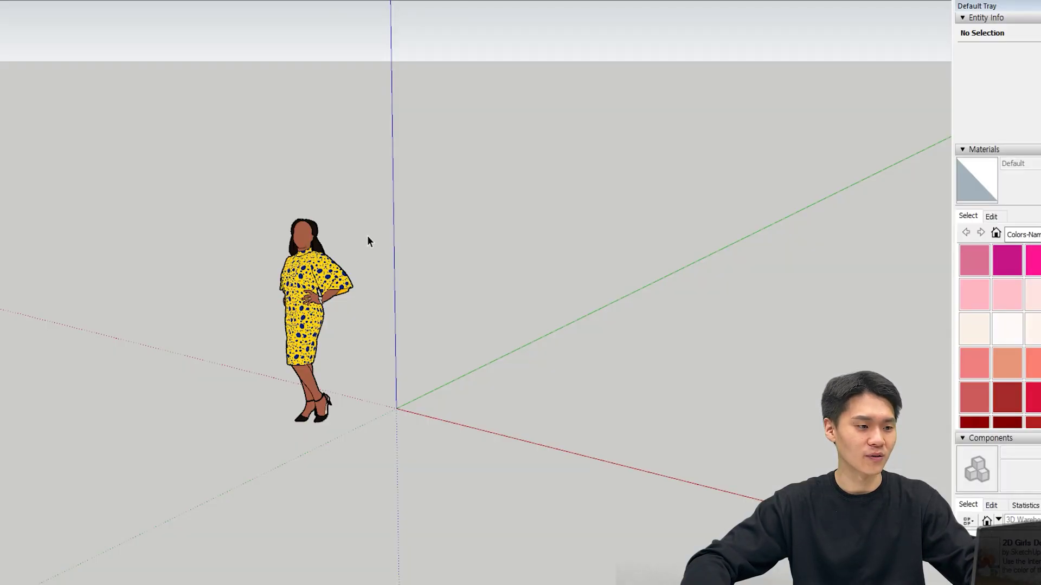
- Delete the default human figure from the empty SketchUp model
middle_click_drag(367, 239, 412, 204)
scroll(412, 211, "down", 2)
middle_click_drag(434, 242, 502, 256)
left_click_drag(502, 255, 214, 120)
key("Delete")
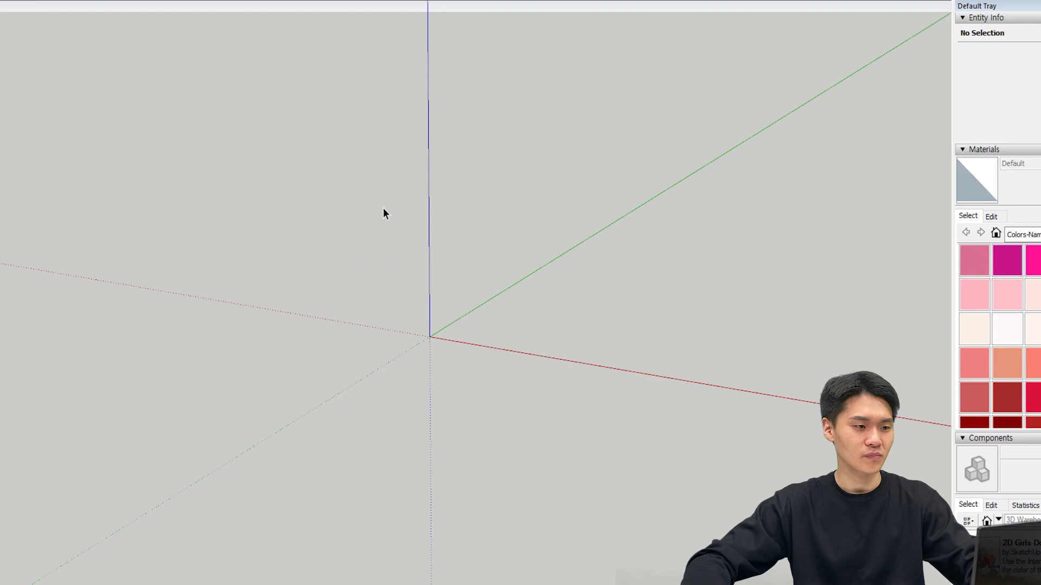
middle_click_drag(386, 207, 423, 240, "shift")
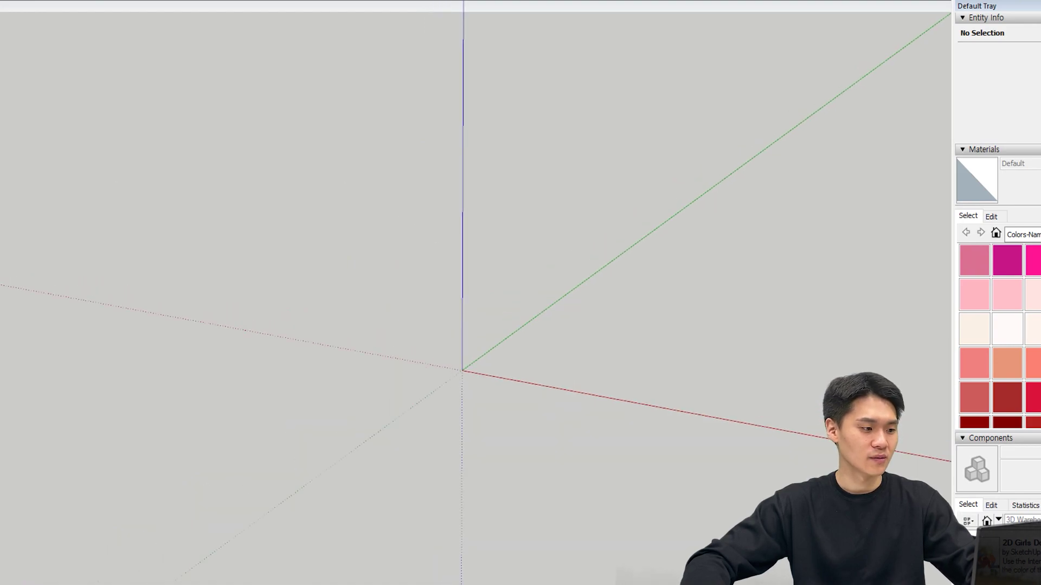
- Bring up the 다운로드 folder window with the converted DXF files and place it clear of SketchUp's drawing area
mouse_move(82, 584)
mouse_move(123, 583)
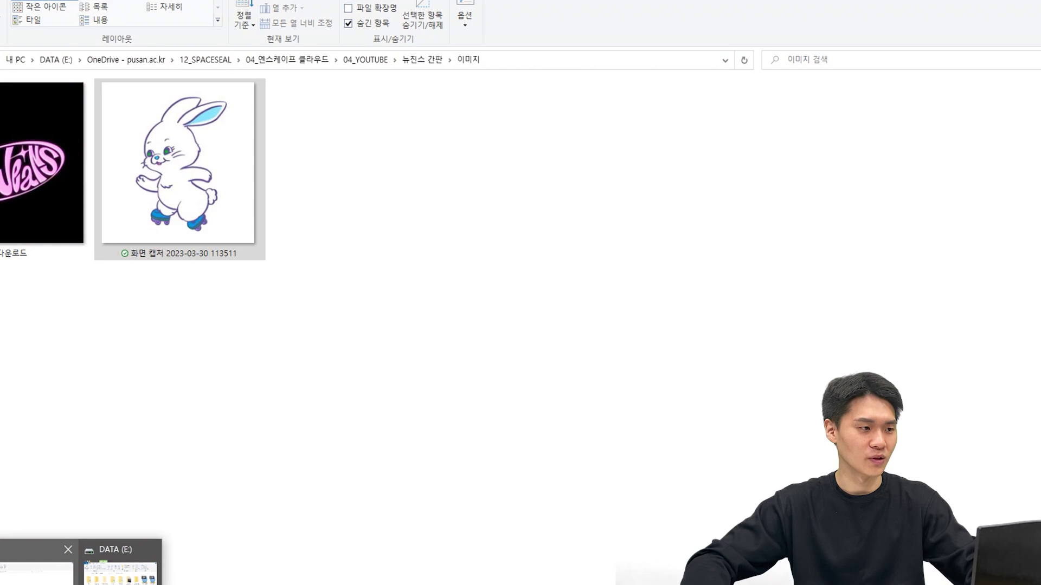
left_click(37, 569)
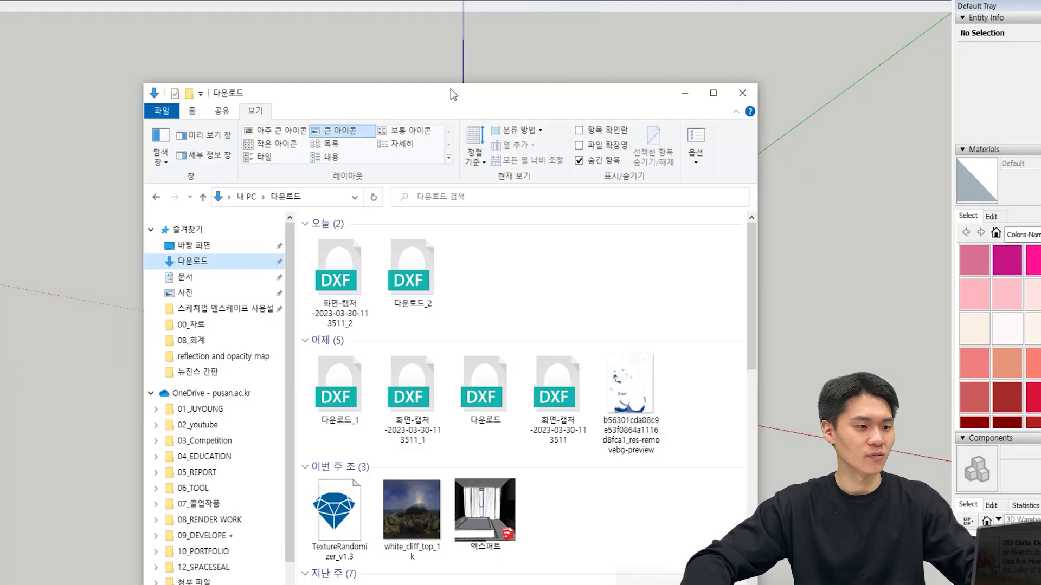
mouse_move(453, 93)
left_mouse_down()
mouse_move(769, 128)
mouse_move(787, 159)
left_mouse_up()
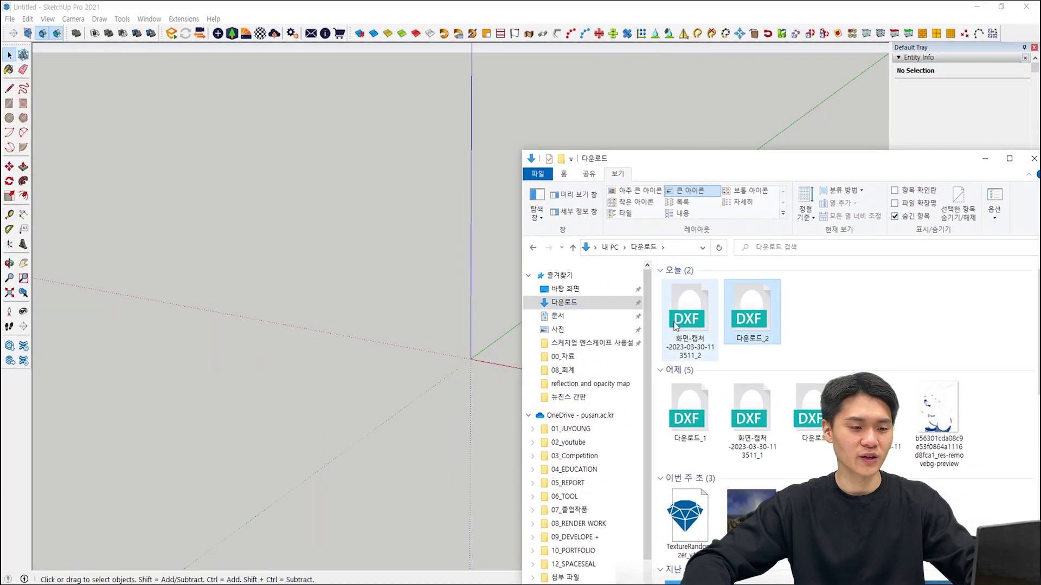
left_click(691, 323)
left_click(726, 307)
left_click_drag(649, 146, 746, 110)
left_click(13, 20)
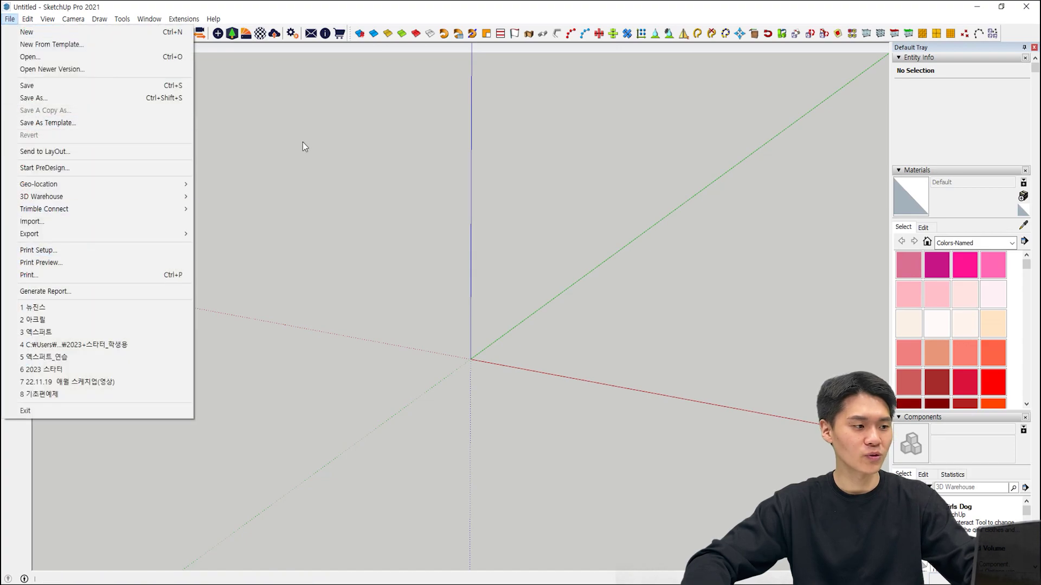
left_click(665, 181)
key("alt+Tab")
left_click(786, 279)
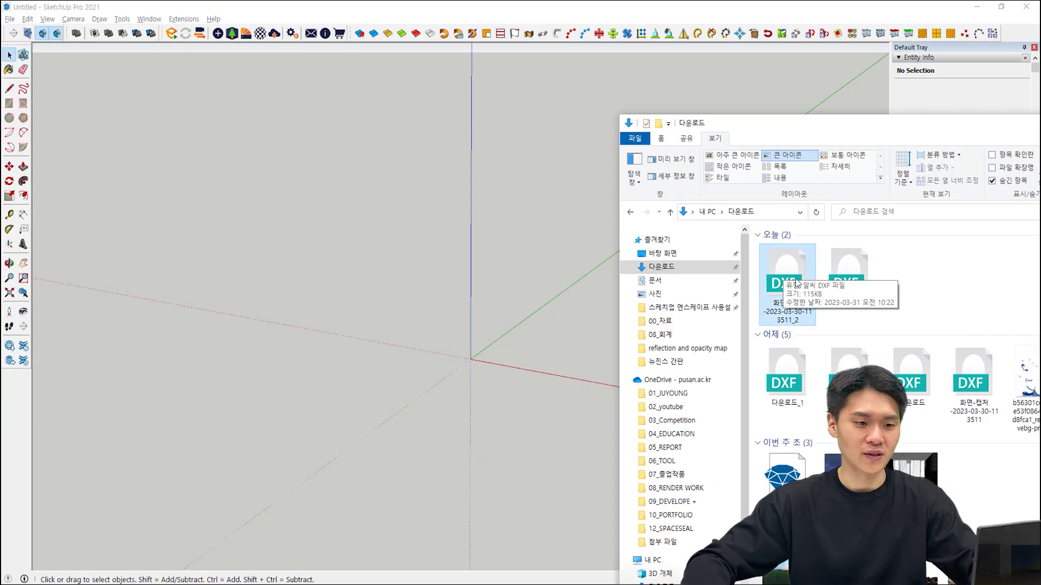
mouse_move(789, 292)
left_mouse_down()
mouse_move(418, 385)
mouse_move(282, 383)
left_mouse_up()
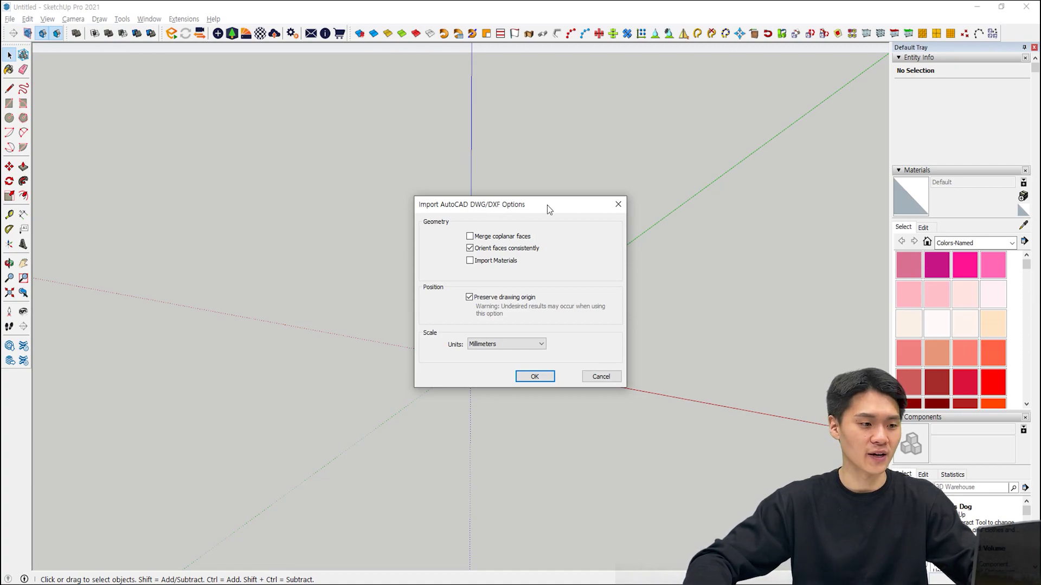
left_click_drag(528, 210, 740, 137)
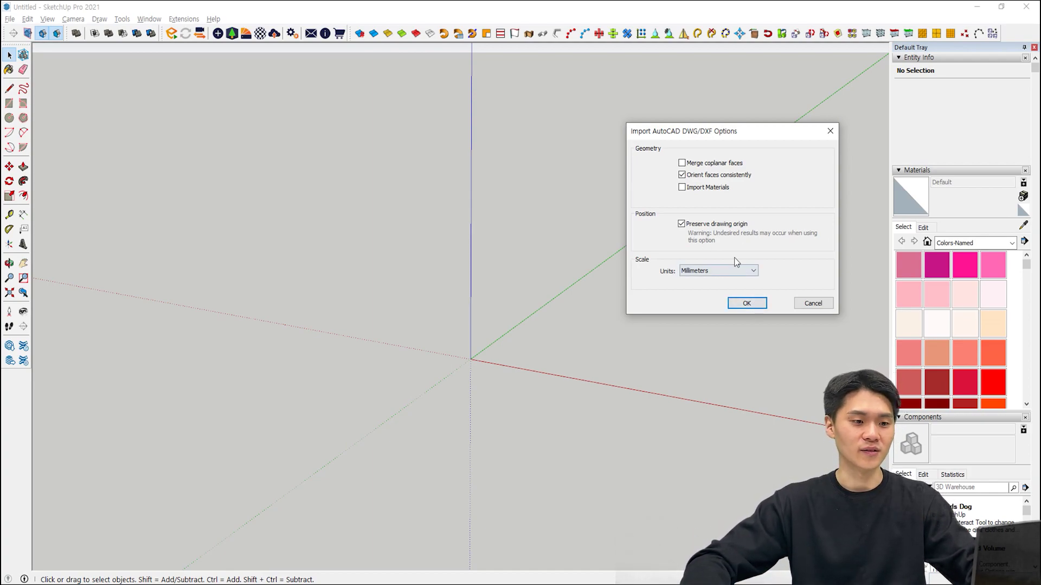
left_click_drag(745, 135, 597, 149)
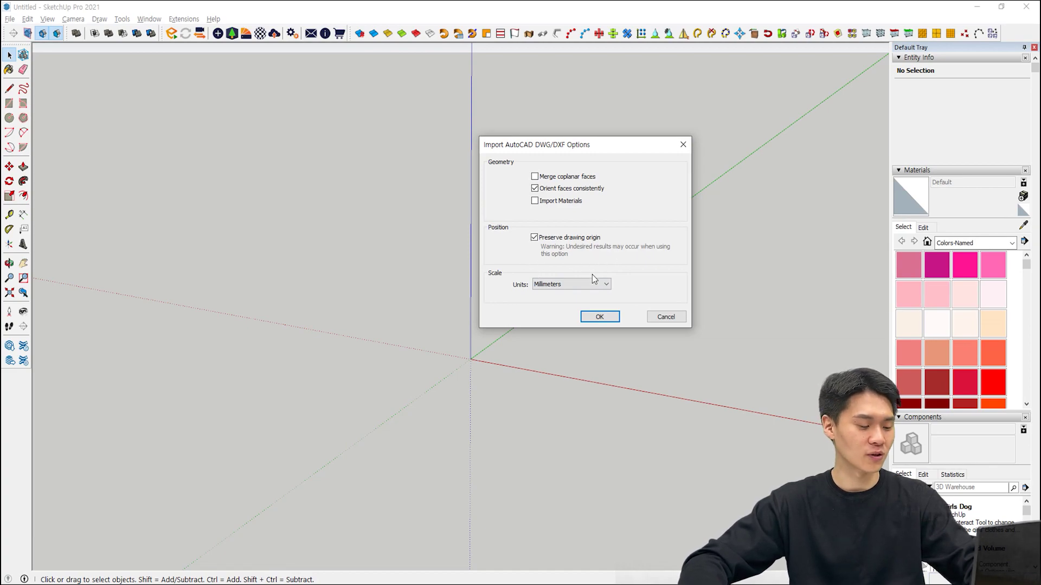
left_click(616, 319)
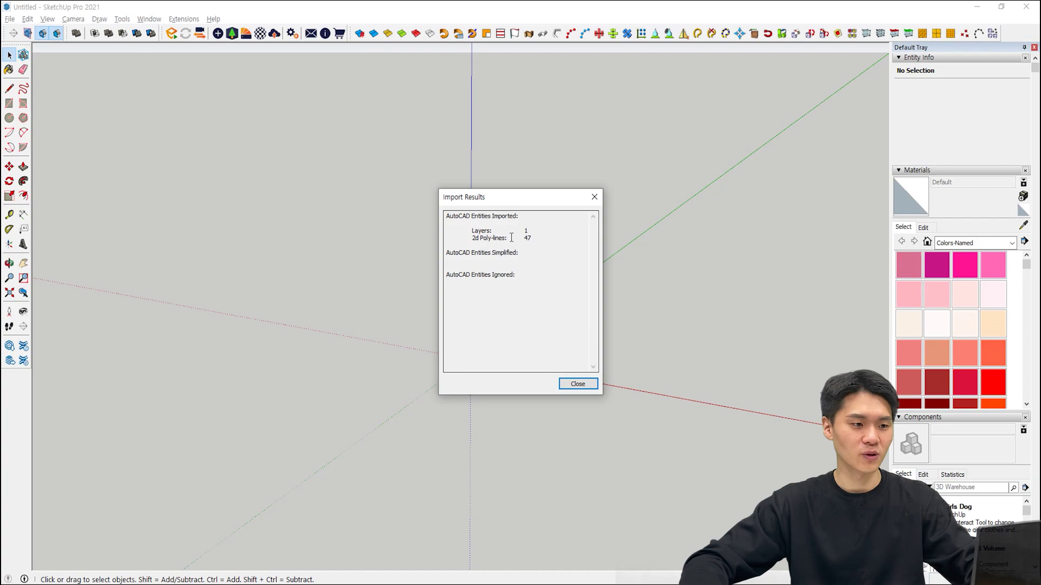
left_click_drag(474, 242, 562, 233)
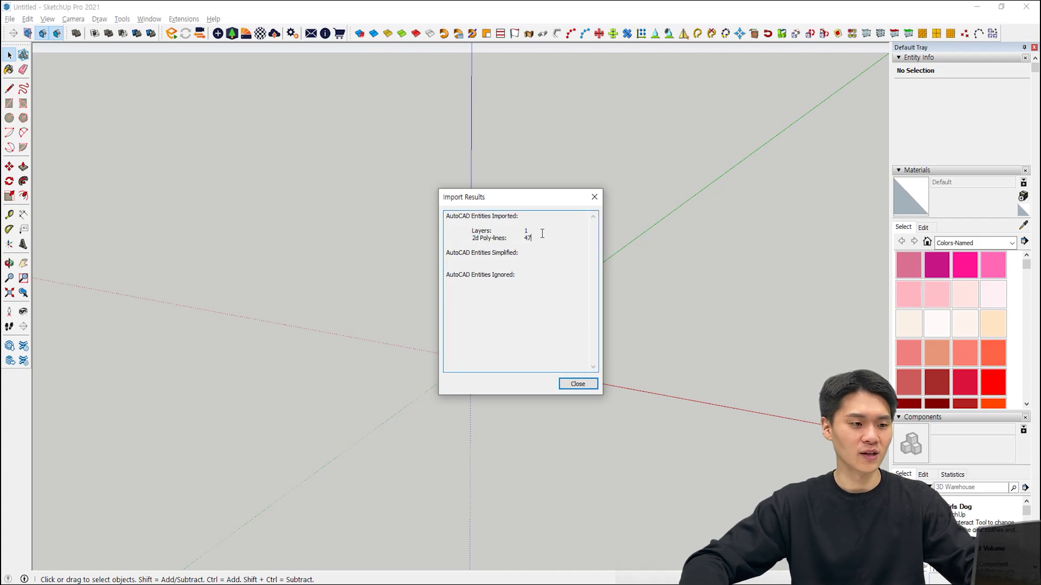
left_click(575, 386)
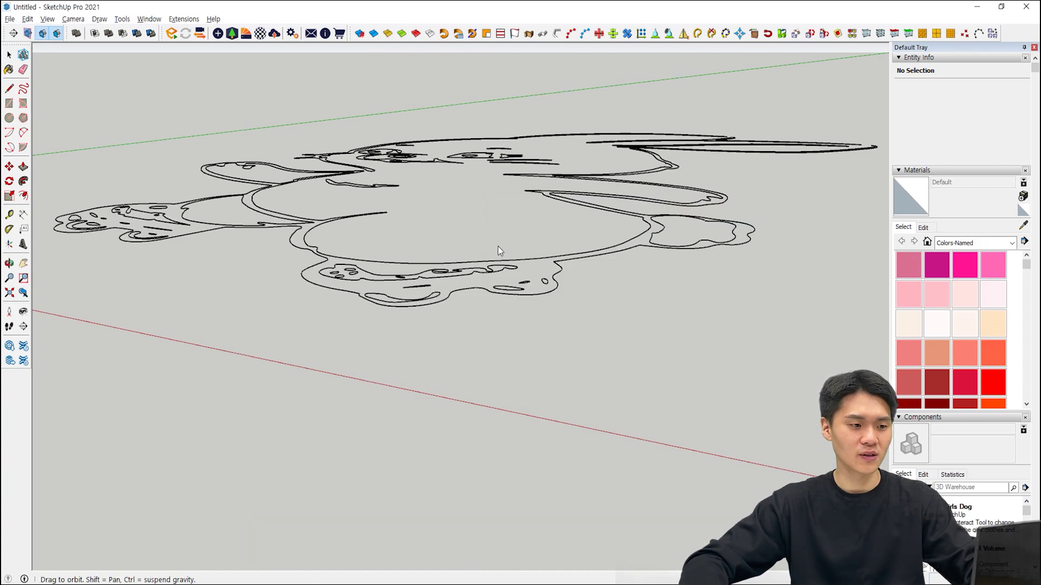
- Import the logo file 다운로드_2 from the downloads folder with the same DXF options and dismiss the import results
middle_click_drag(487, 236, 609, 339)
scroll(608, 320, "down", 5)
middle_click_drag(642, 292, 473, 293)
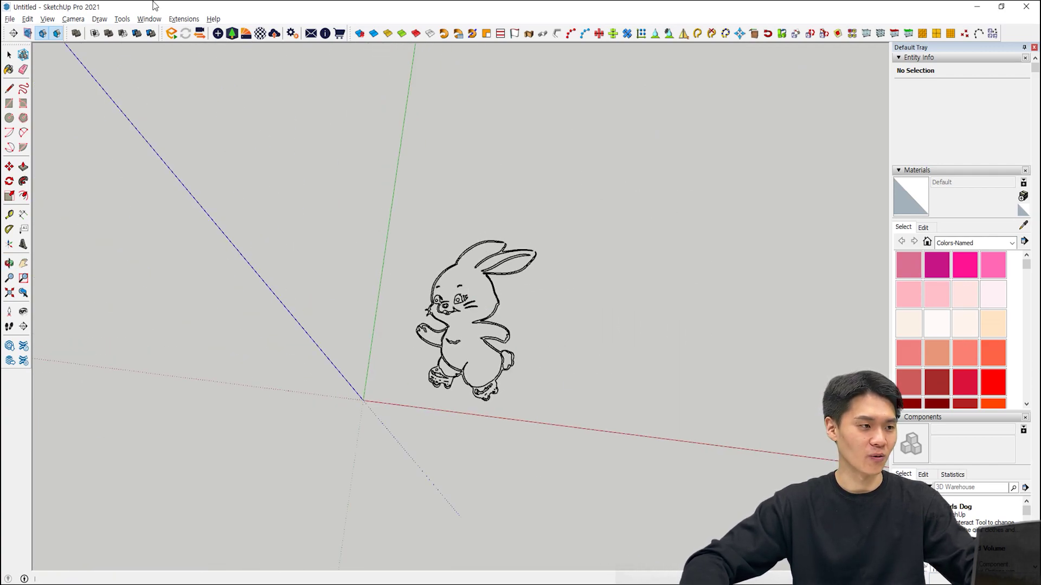
mouse_move(121, 583)
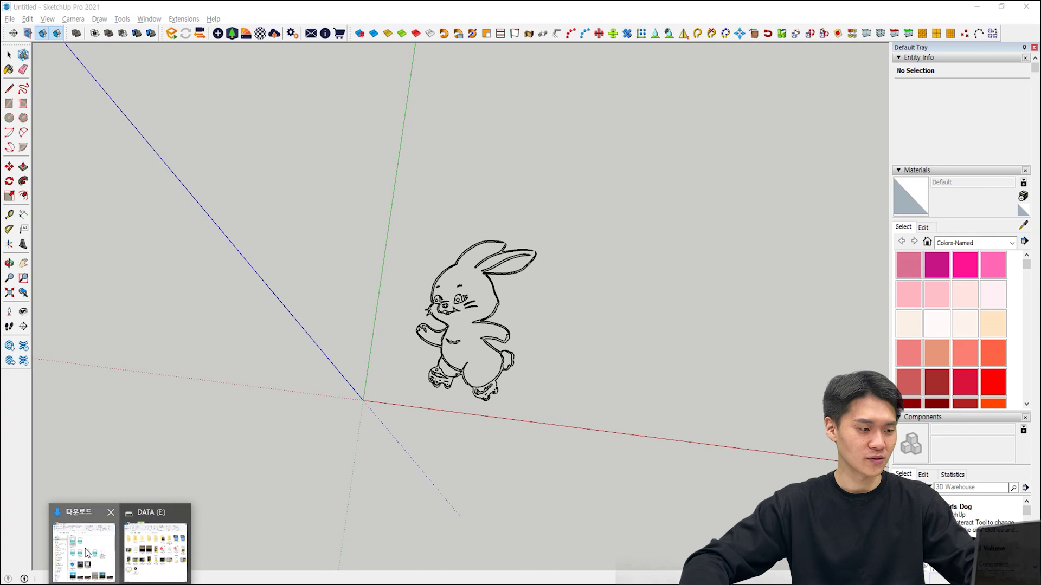
left_click(89, 552)
left_click(854, 294)
left_click_drag(824, 297, 299, 501)
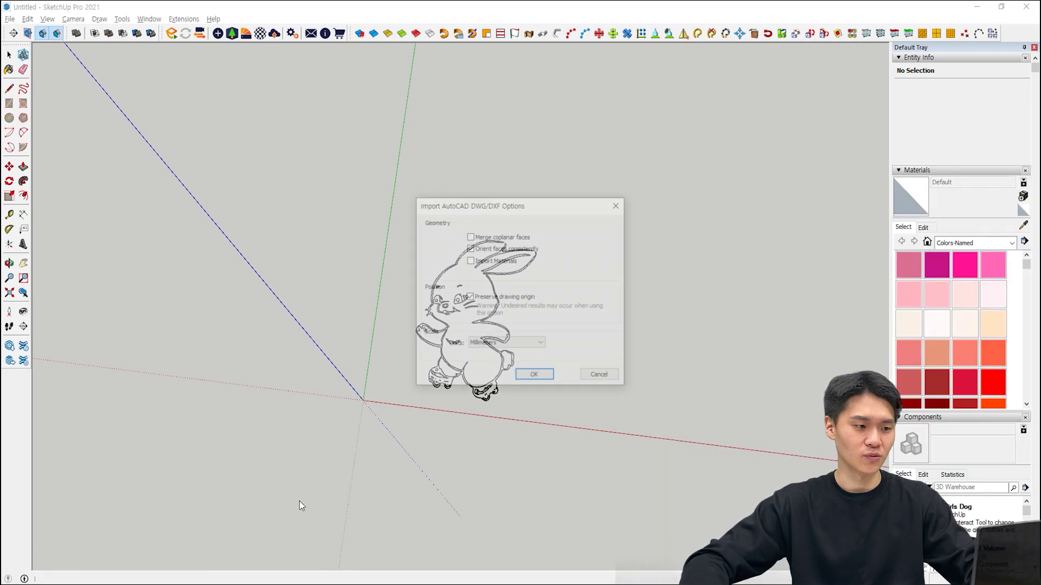
left_click(538, 375)
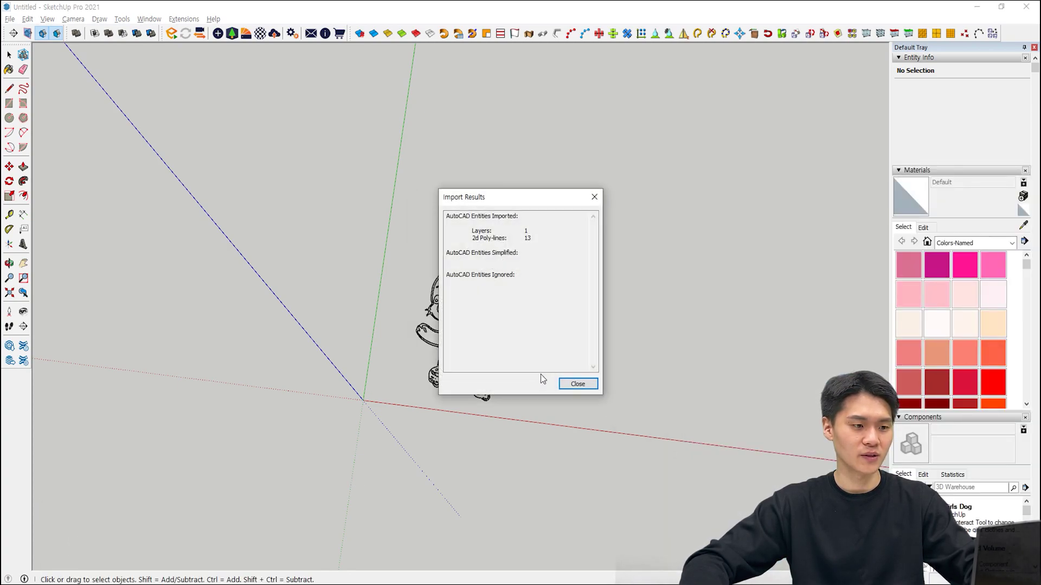
left_click(575, 381)
- Move the imported NewJeans logo about 640 mm along the red axis, clear of the rabbit
scroll(597, 358, "down", 1)
scroll(586, 271, "down", 3)
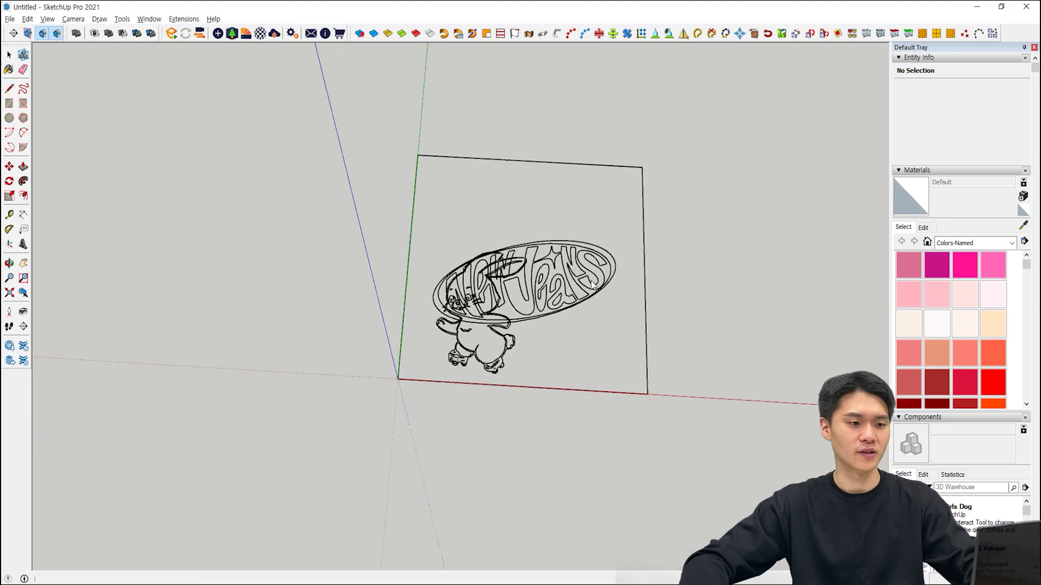
key("space")
left_click(644, 254)
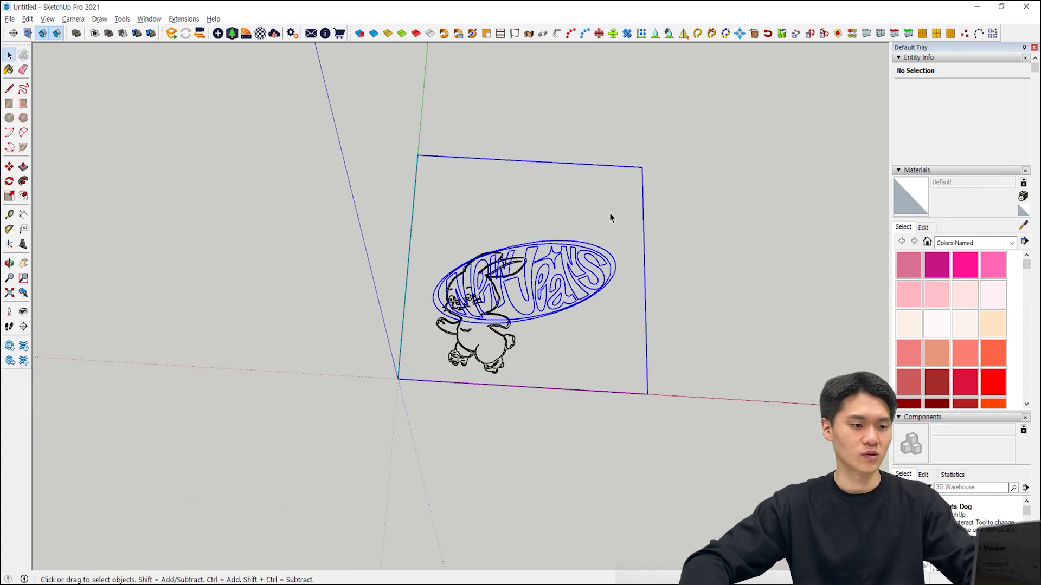
key("m")
left_click(586, 340)
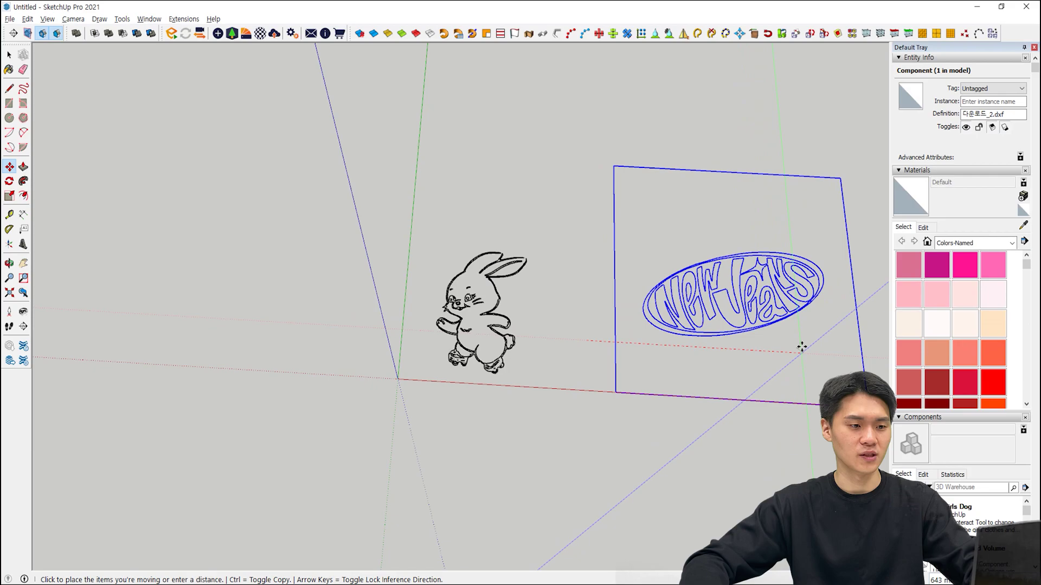
left_click(799, 344)
key("space")
- Examine the imported outlines up close, first the NewJeans lettering and its oval, and the rabbit's ear lines
left_click(509, 341)
middle_click_drag(552, 244, 412, 187, "shift")
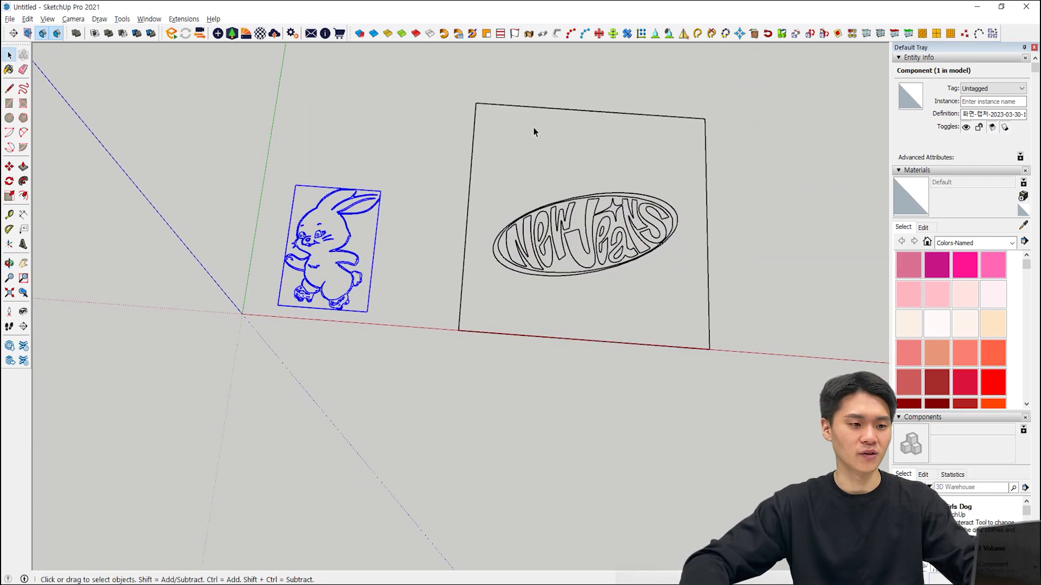
scroll(582, 182, "up", 3)
scroll(463, 309, "up", 3)
scroll(582, 255, "up", 4)
scroll(582, 260, "down", 2)
middle_click_drag(581, 259, 412, 337, "shift")
middle_click_drag(583, 285, 465, 255)
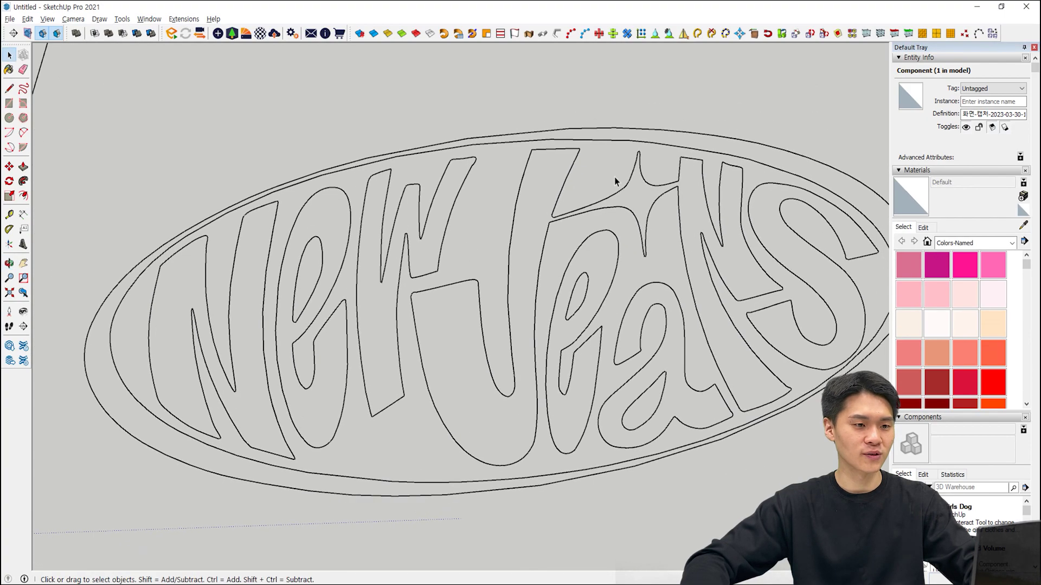
left_click(540, 289)
scroll(607, 369, "down", 6)
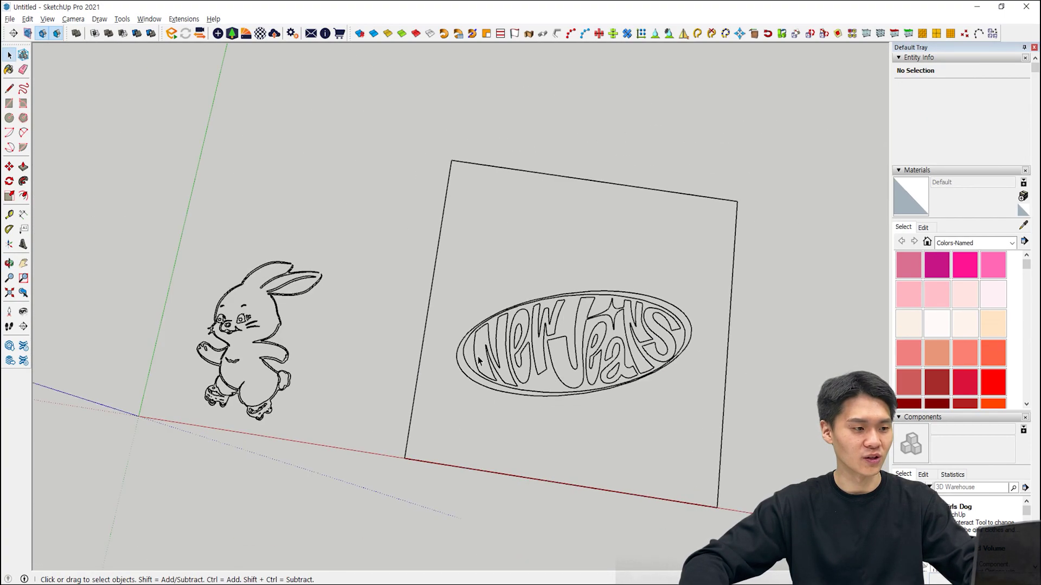
mouse_move(247, 299)
middle_mouse_down("shift")
mouse_move(447, 227)
mouse_move(448, 193)
middle_mouse_up("shift")
scroll(448, 193, "up", 3)
scroll(576, 139, "up", 6)
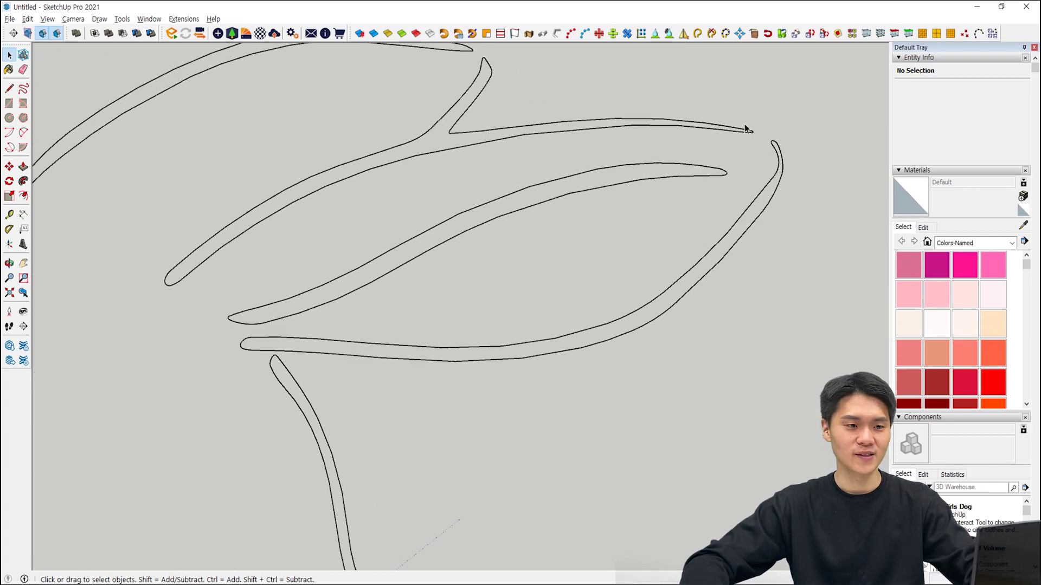
- Bring up the 이미지 folder containing the original logo and rabbit images
mouse_move(123, 583)
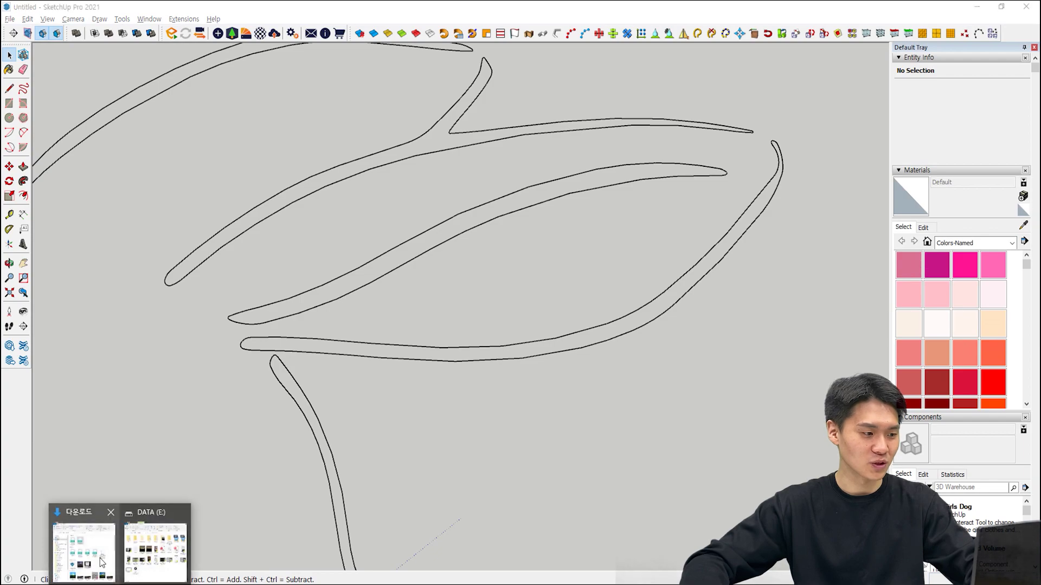
left_click(102, 563)
left_click(630, 211)
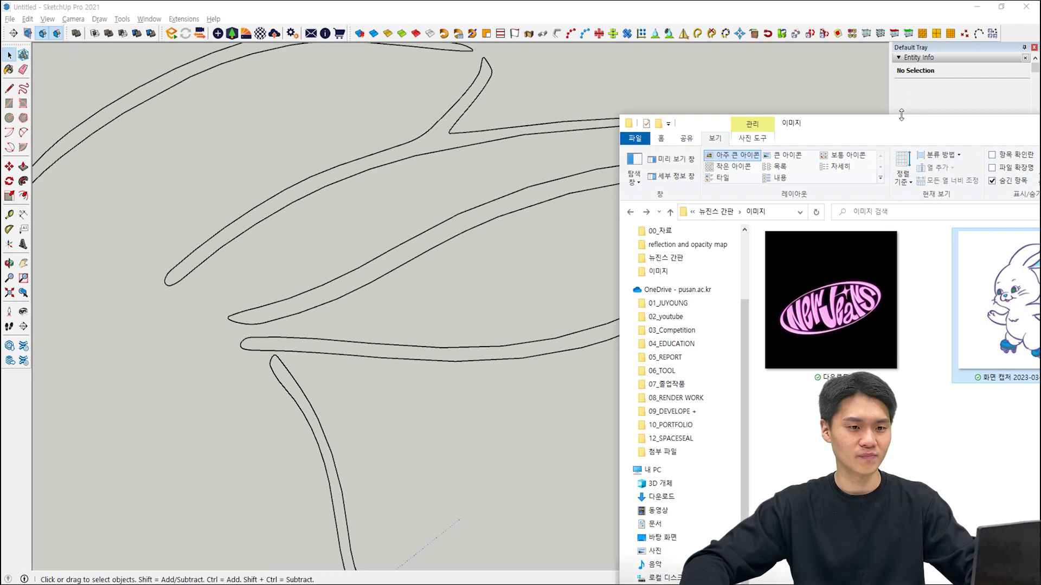
- Compare the ear outlines in the original rabbit image with the imported linework in SketchUp
key("Return")
scroll(562, 239, "up", 3)
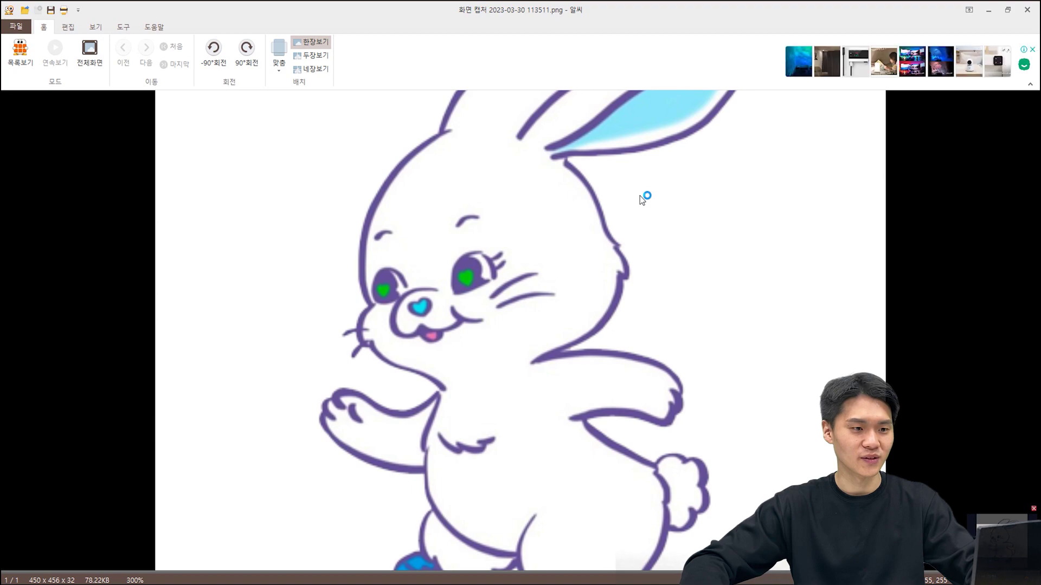
left_click_drag(640, 196, 631, 262)
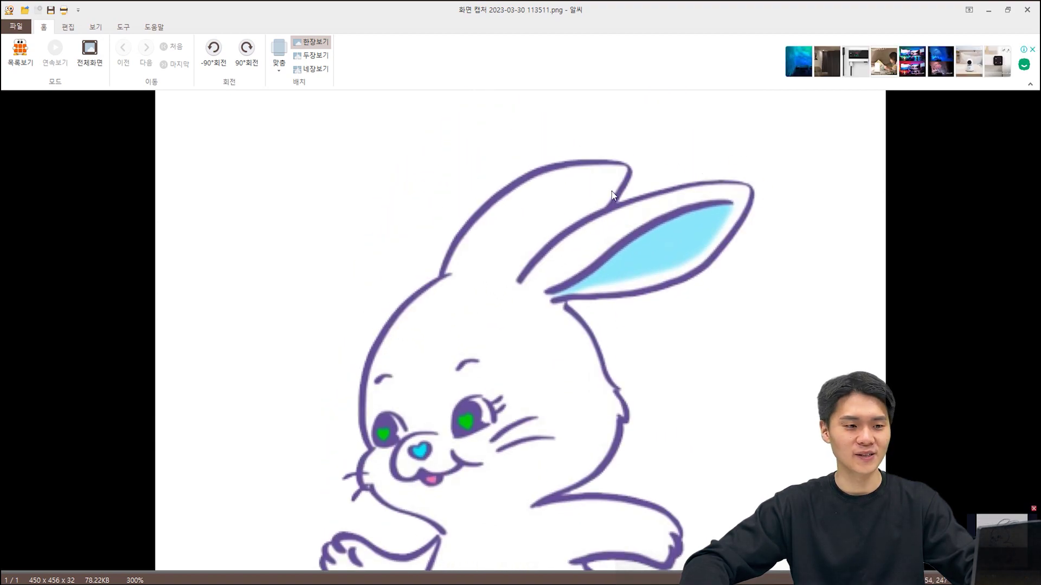
left_click(993, 12)
left_click(333, 401)
scroll(384, 298, "down", 8)
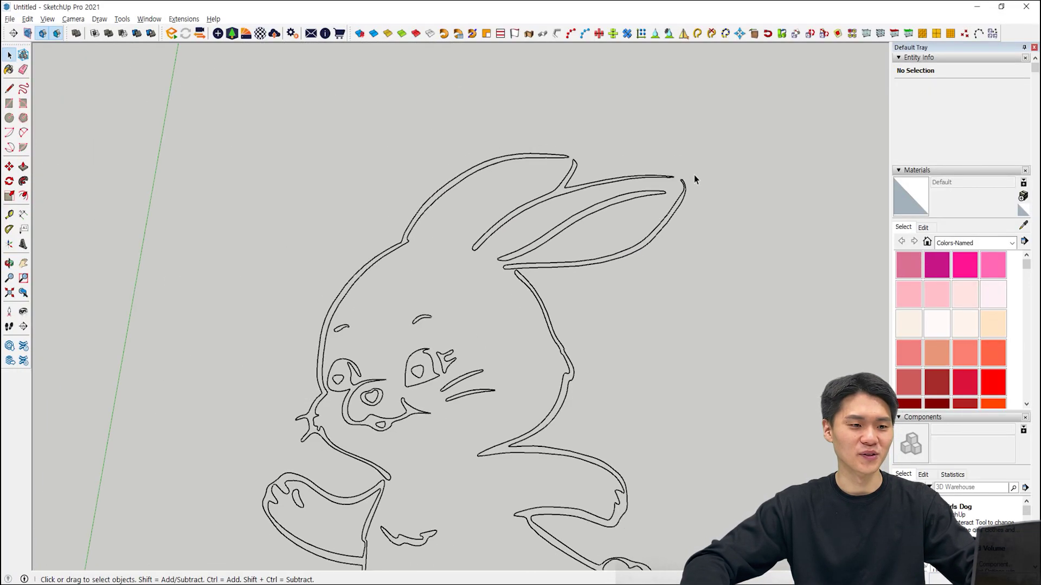
scroll(675, 185, "up", 3)
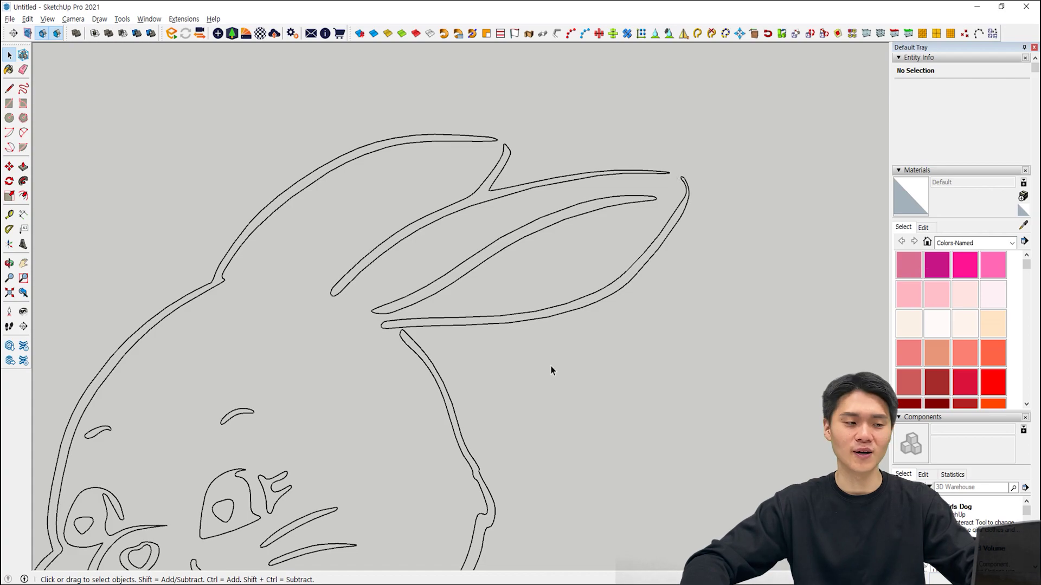
scroll(601, 320, "down", 3)
- Open the rabbit group and draw a line closing the outline gap at the front ear's tip
left_click(620, 293)
scroll(620, 291, "up", 3)
middle_click_drag(719, 138, 685, 269, "shift")
scroll(686, 270, "up", 7)
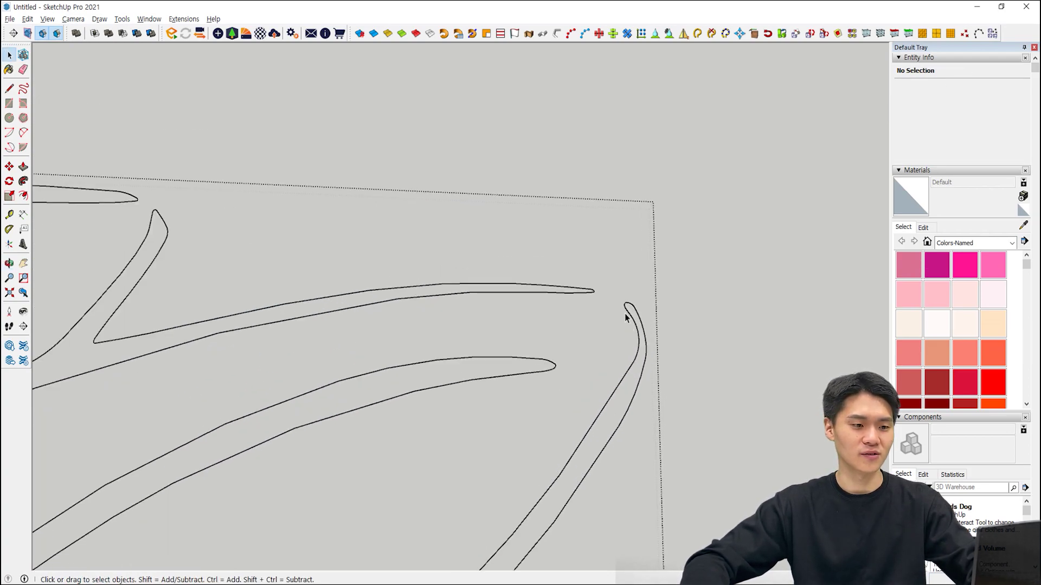
key("l")
left_click(623, 288)
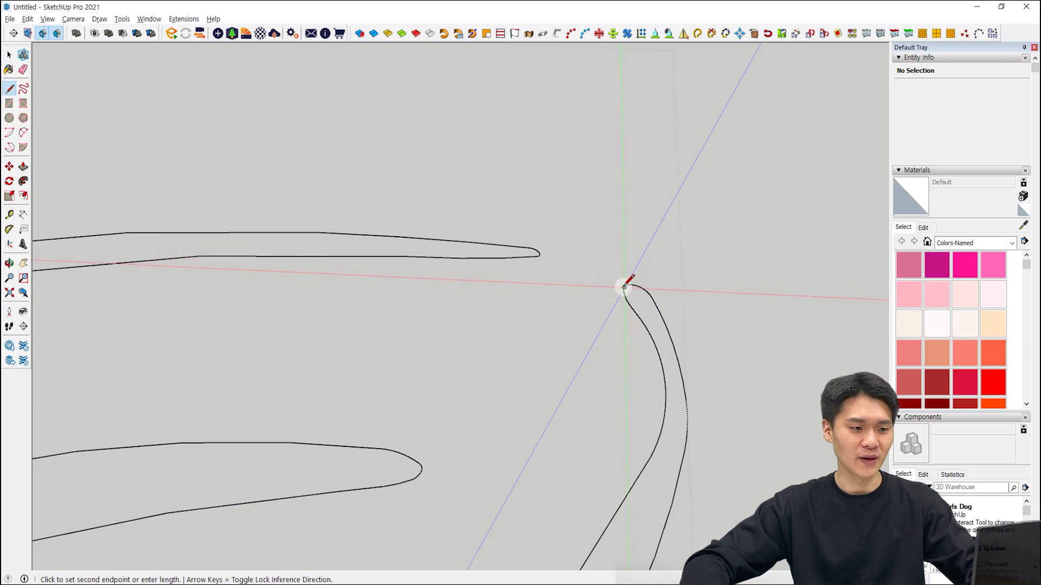
left_click(539, 257)
key("space")
- Draw a short line closing the outline gap at the tip of the rabbit's back ear
scroll(536, 301, "down", 5)
middle_click_drag(341, 310, 811, 311, "shift")
scroll(570, 187, "up", 3)
scroll(577, 187, "up", 2)
key("l")
left_click(551, 249)
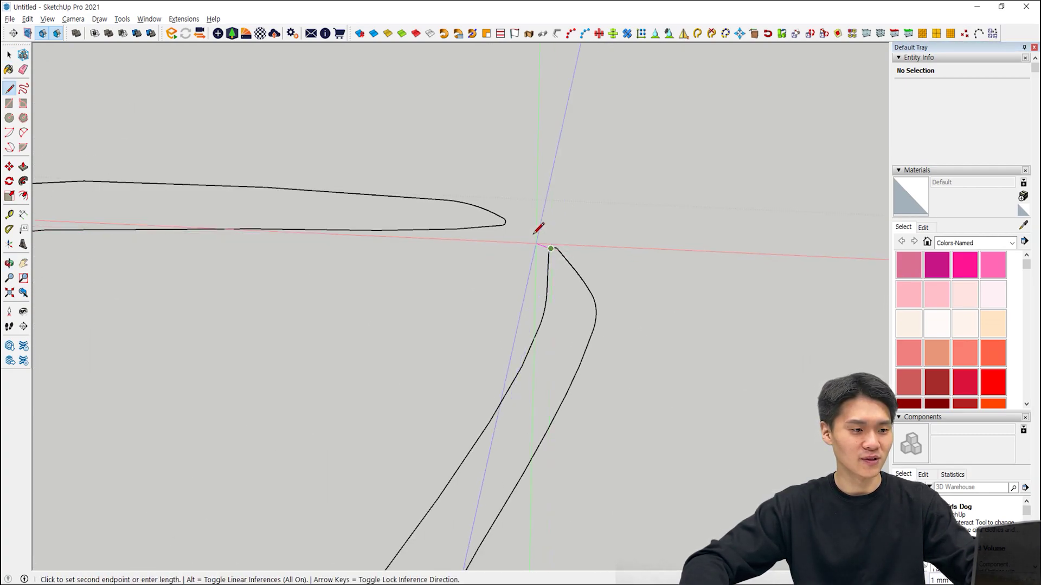
left_click(506, 221)
key("space")
- Try to form faces in the rabbit linework by drawing a long diagonal line across its head and body
scroll(554, 262, "down", 10)
middle_click_drag(602, 366, 573, 239, "shift")
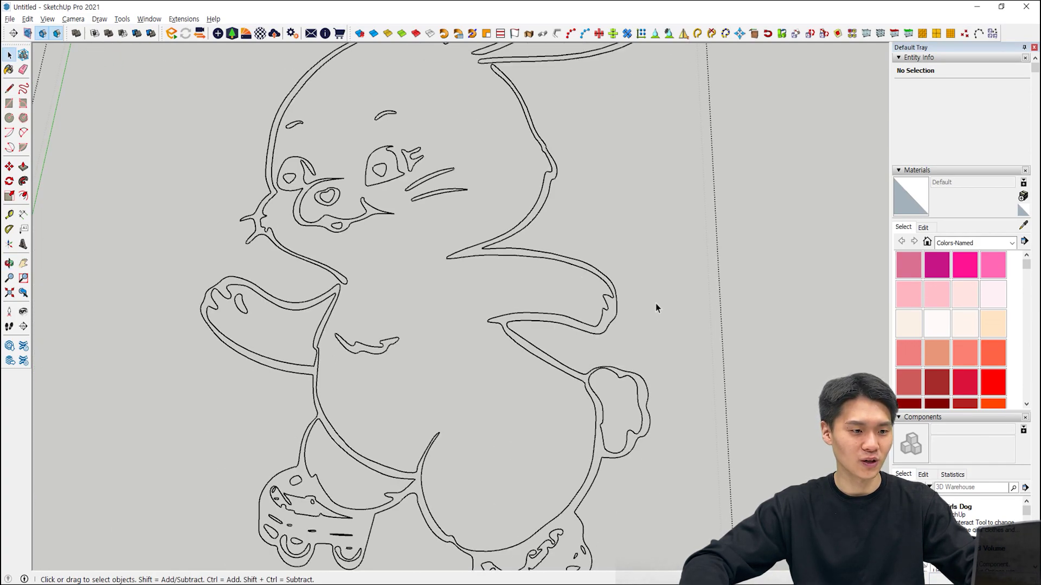
middle_click_drag(656, 302, 681, 194, "shift")
scroll(581, 267, "down", 6)
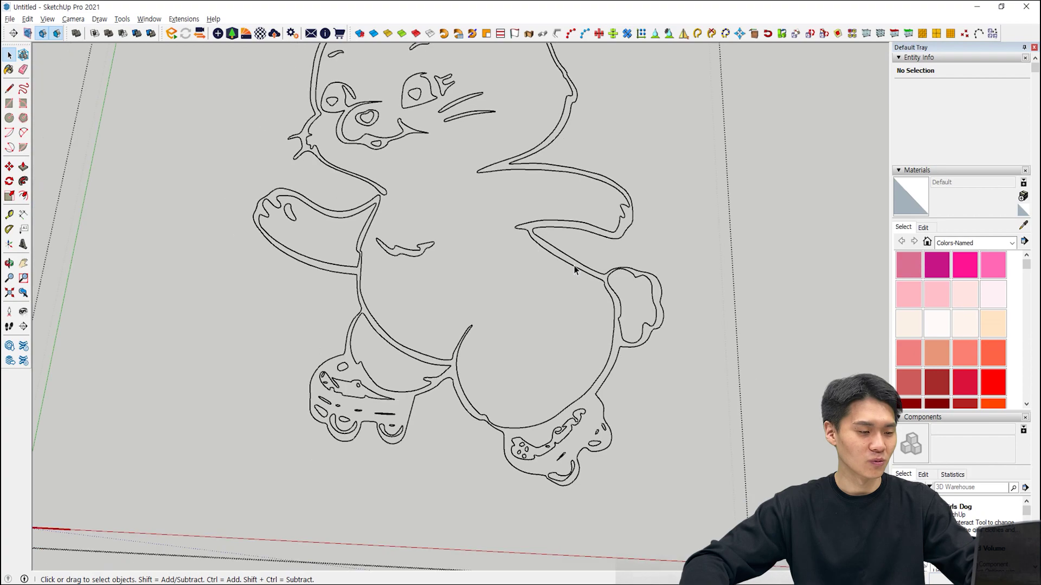
middle_click_drag(615, 240, 584, 327, "shift")
scroll(588, 326, "up", 2)
key("l")
left_click(594, 459)
left_click(361, 180)
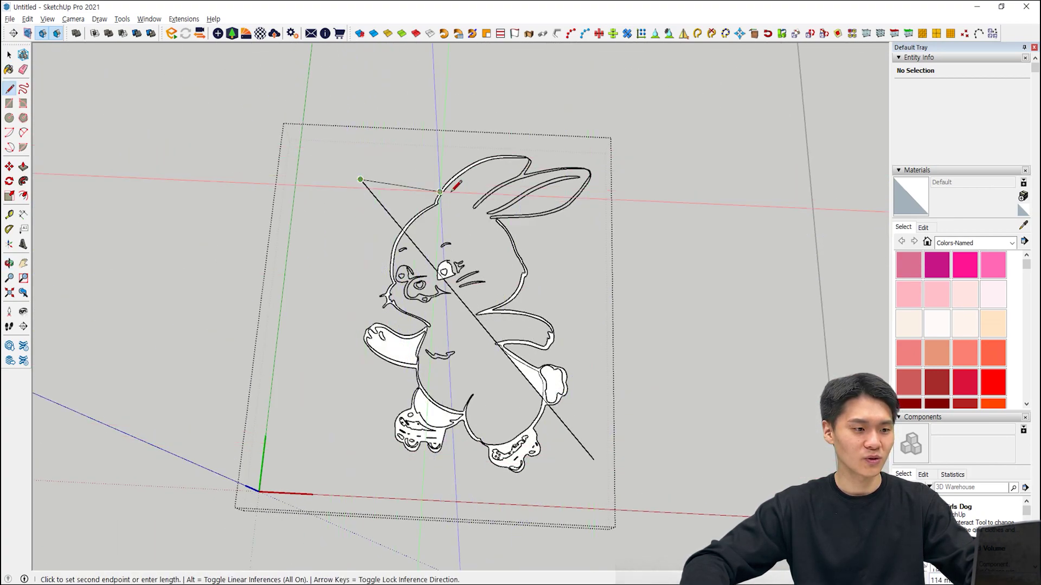
scroll(440, 191, "up", 8)
key("space")
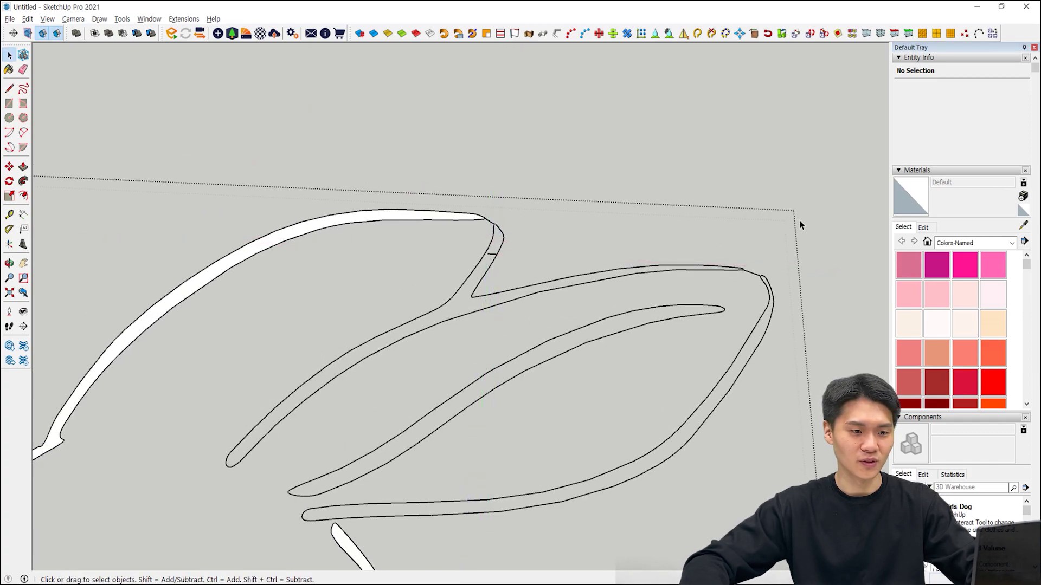
scroll(542, 326, "down", 8)
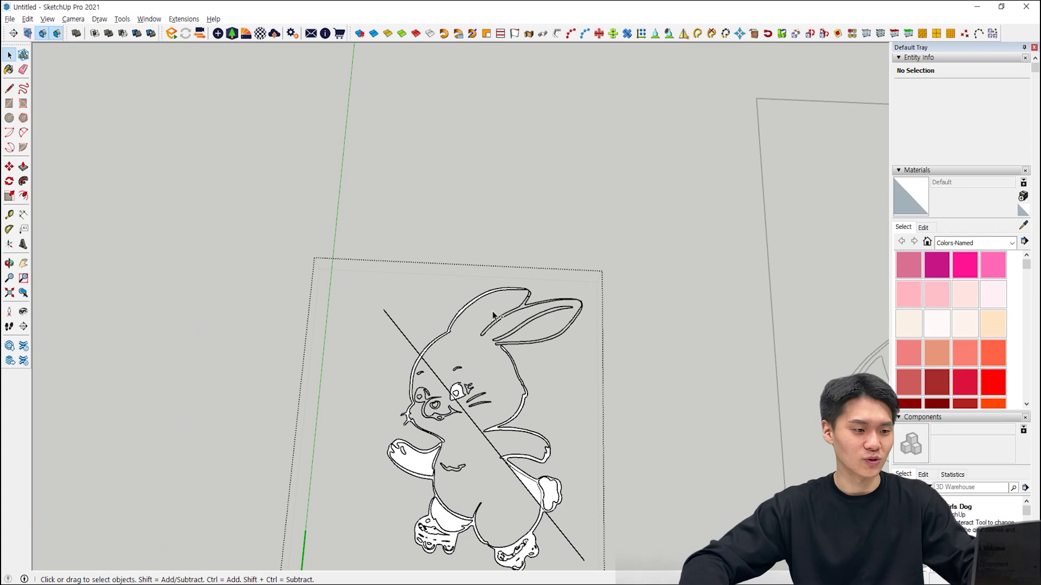
middle_click_drag(514, 328, 577, 387)
- Select all of the rabbit's edges and generate faces from them with the face-making extension
left_click_drag(140, 134, 139, 134)
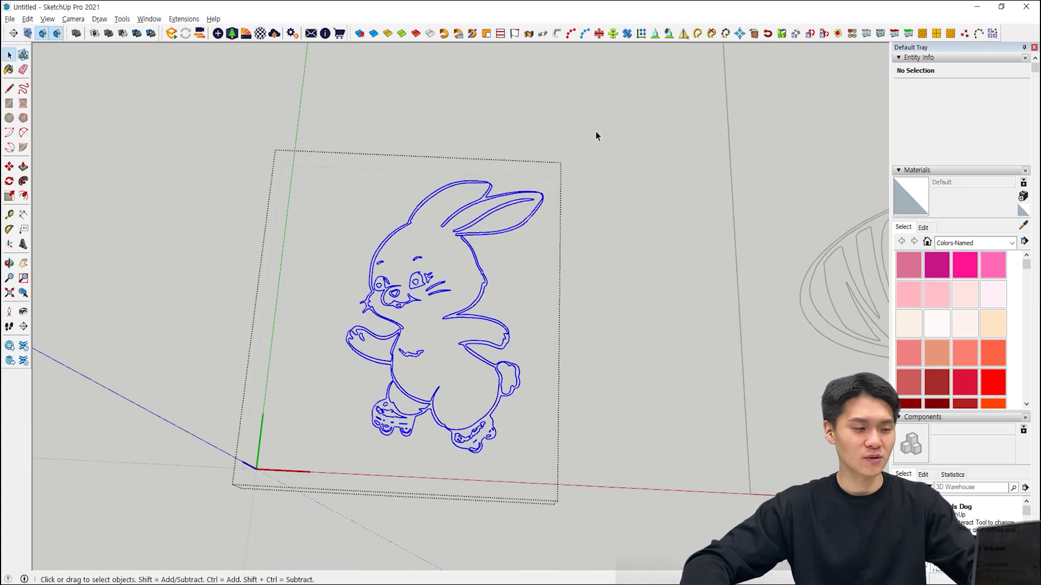
middle_click_drag(595, 131, 447, 200, "shift")
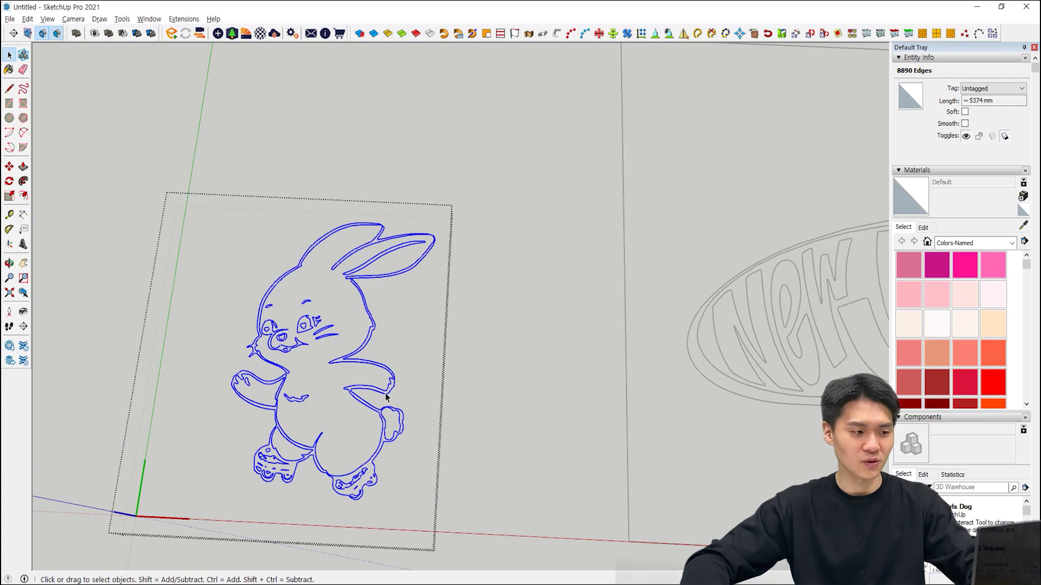
middle_click_drag(393, 253, 504, 253, "shift")
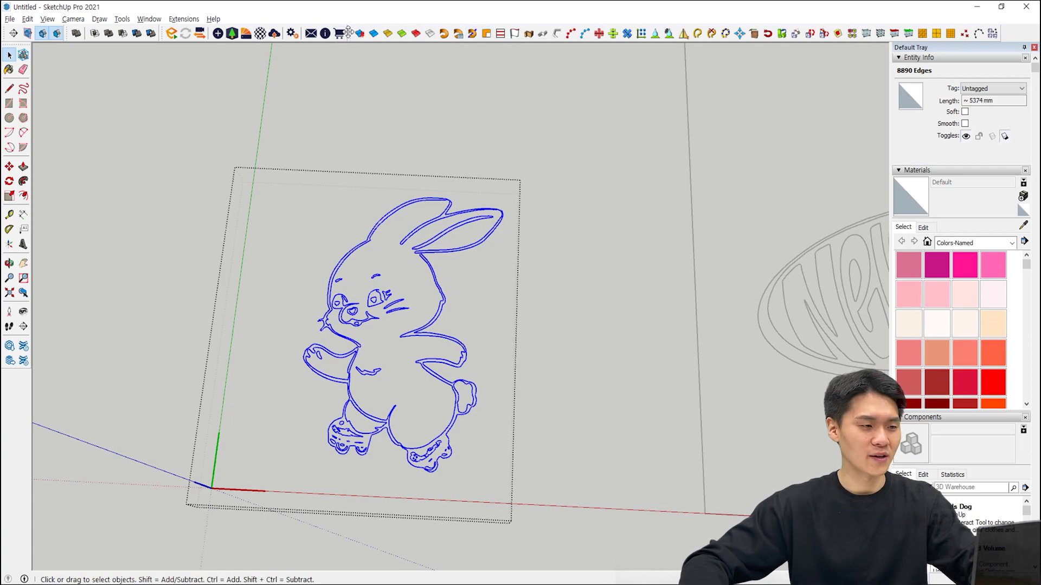
left_click(486, 35)
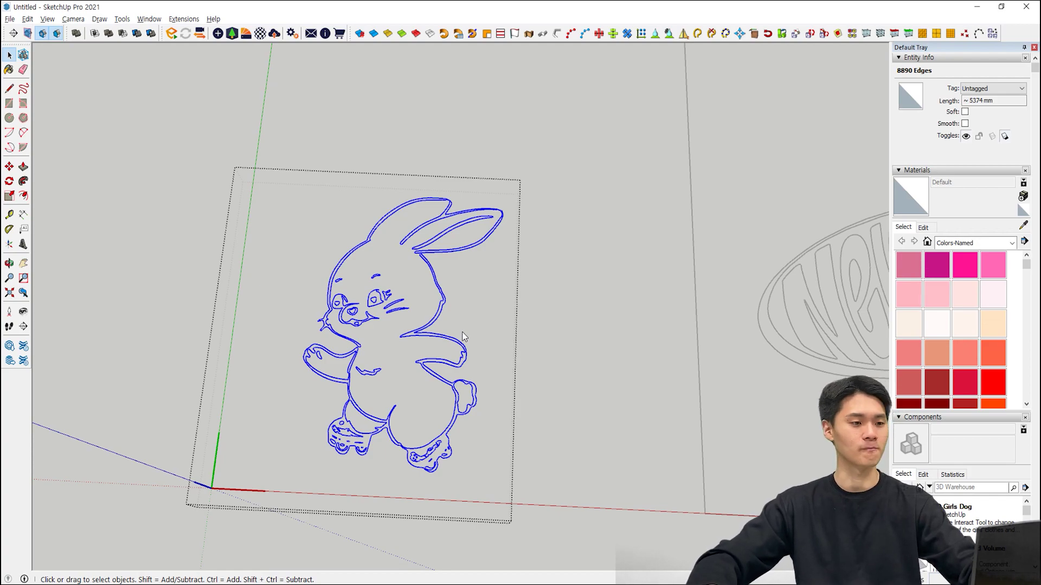
- Draw a short line joining the back-of-head outline to the lower line of the front ear
scroll(462, 331, "up", 5)
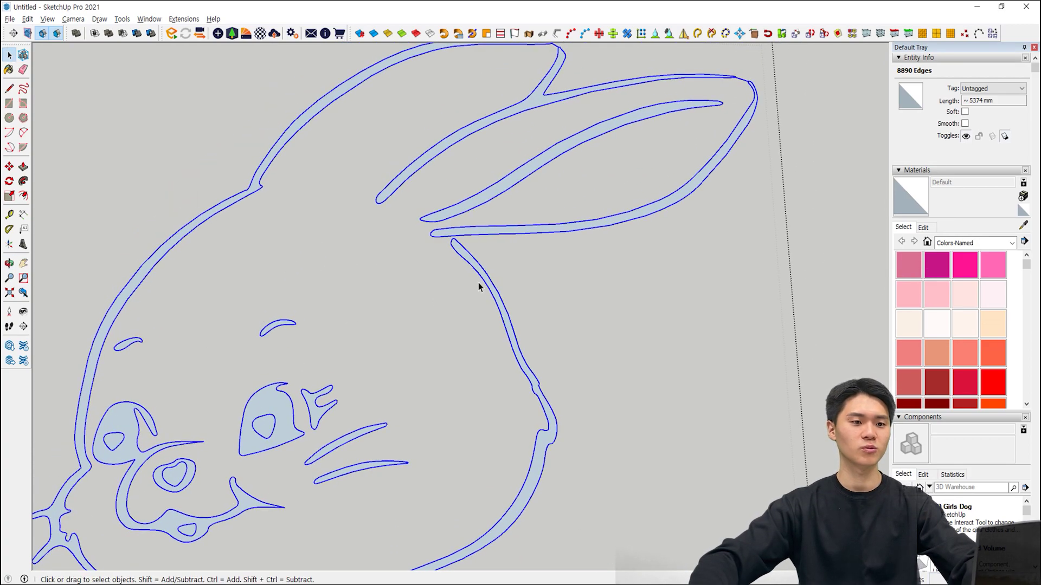
key("l")
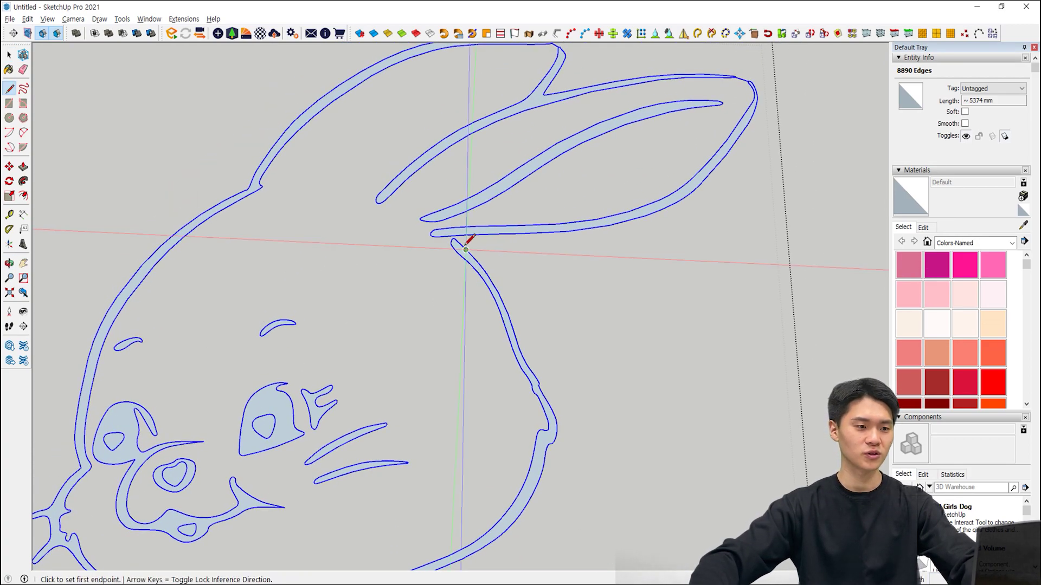
scroll(465, 249, "up", 4)
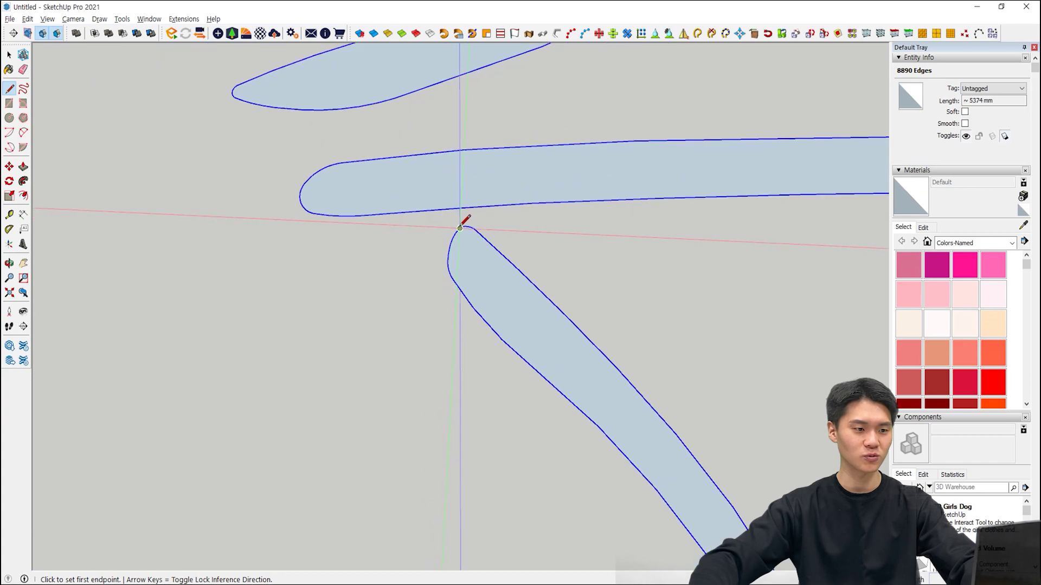
left_click(458, 230)
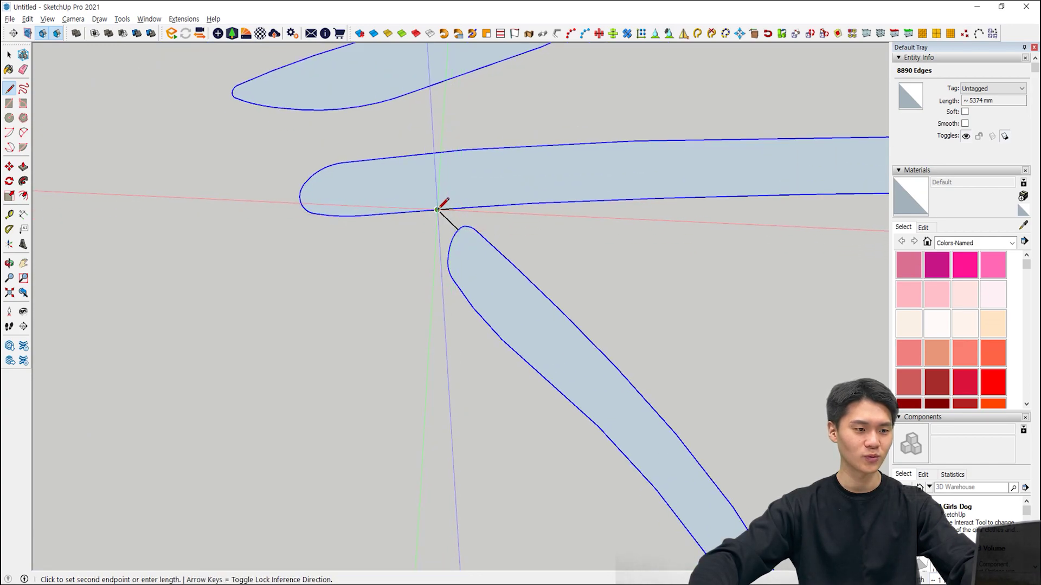
scroll(440, 208, "down", 2)
key("space")
scroll(438, 215, "down", 5)
- Bridge the gap between the rabbit's chin line and raised arm with a short line, and leave the group
middle_click_drag(496, 366, 482, 167, "shift")
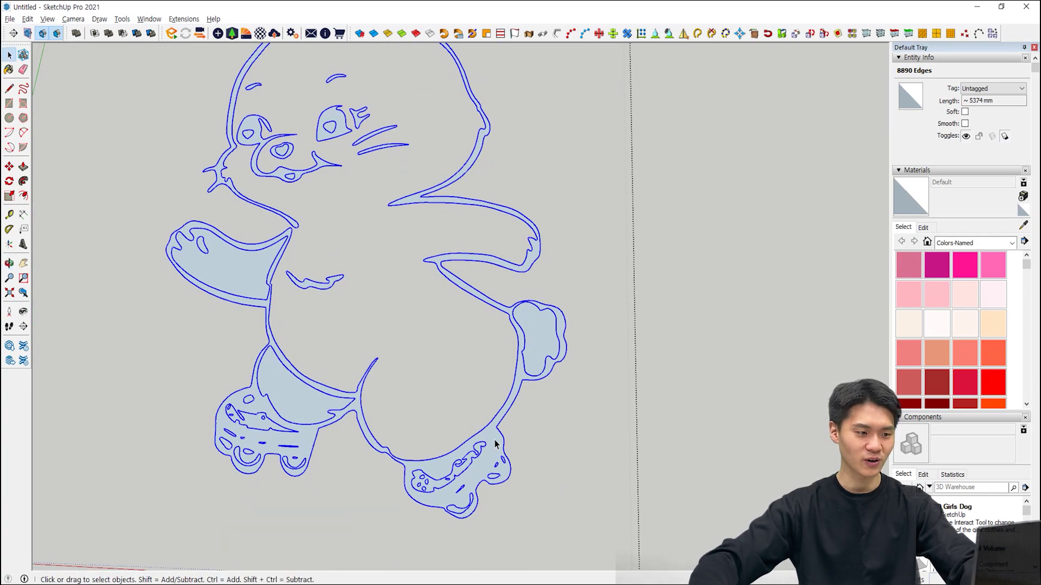
scroll(294, 226, "up", 6)
key("l")
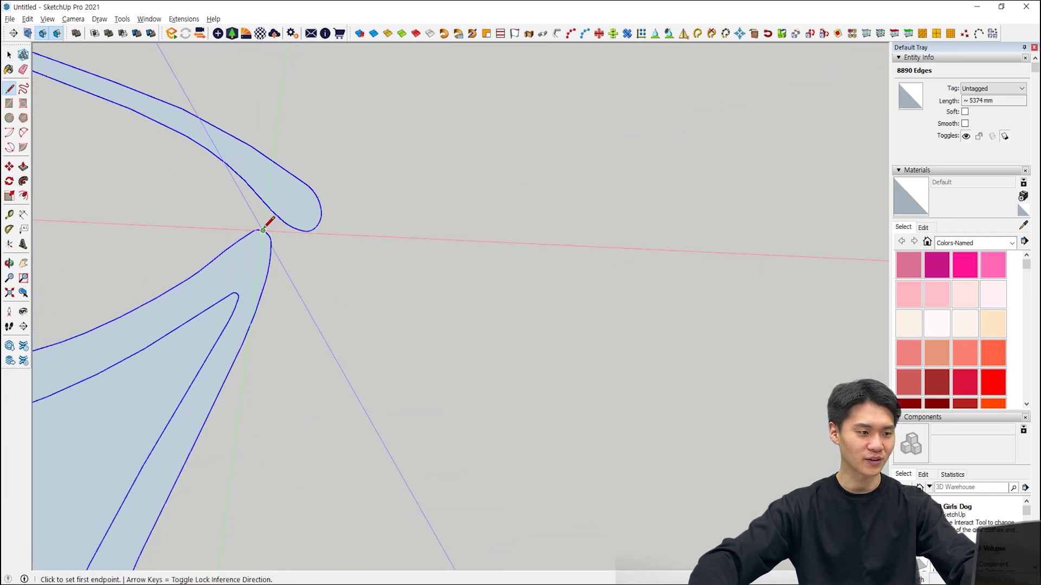
left_click(263, 230)
left_click(283, 221)
key("space")
scroll(281, 226, "down", 8)
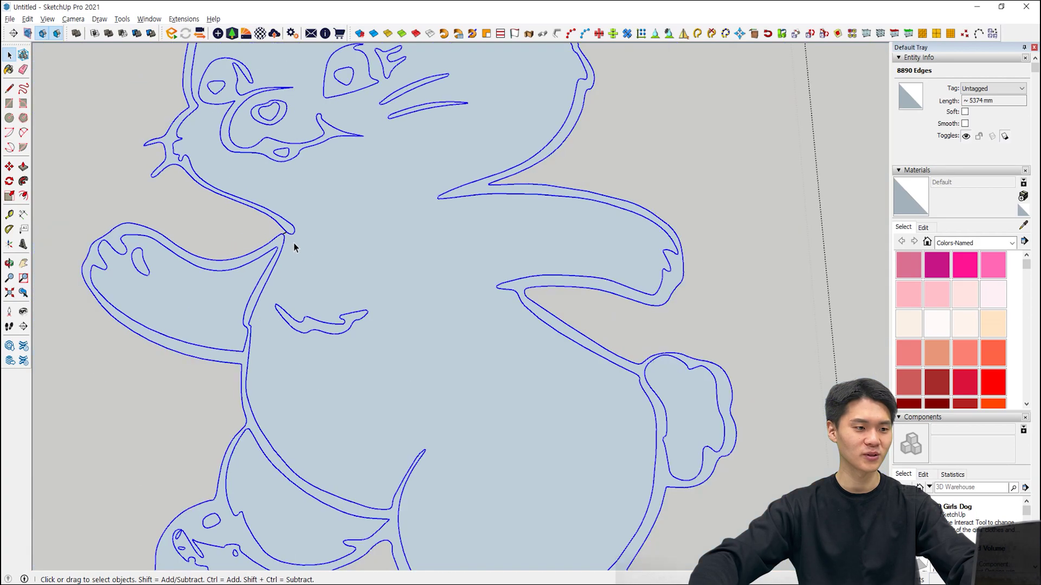
mouse_move(308, 245)
middle_mouse_down()
mouse_move(356, 297)
mouse_move(460, 283)
mouse_move(486, 339)
mouse_move(359, 367)
mouse_move(95, 355)
middle_mouse_up()
key("Escape")
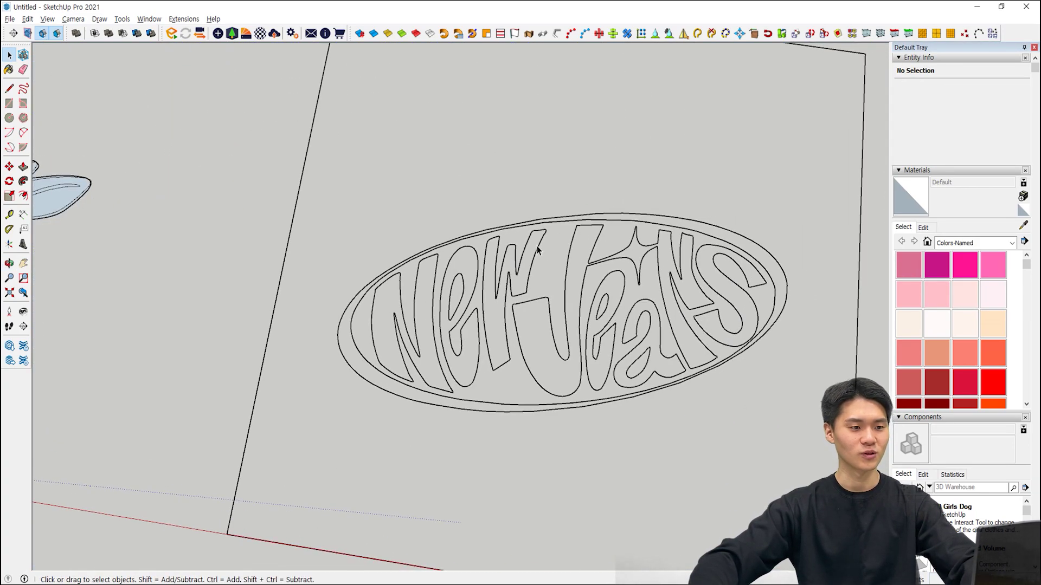
- Open the NewJeans logo group and delete the rectangular frame edges surrounding the oval
double_click(476, 264)
key("ctrl+a")
scroll(526, 275, "down", 3)
middle_click_drag(525, 277, 496, 332, "shift")
left_click(490, 121)
left_click_drag(620, 198, 499, 127)
key("Delete")
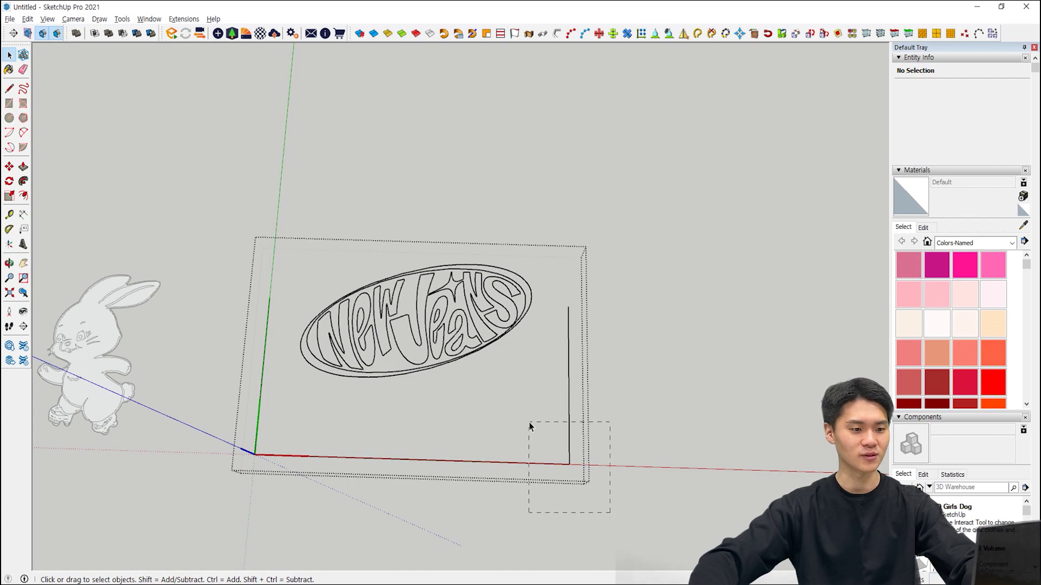
left_click_drag(530, 427, 528, 428)
key("Delete")
left_click_drag(229, 454, 228, 454)
key("Delete")
- Generate faces from all the logo's edges and delete the background face between the letters and the oval ring
left_click_drag(307, 216, 307, 215)
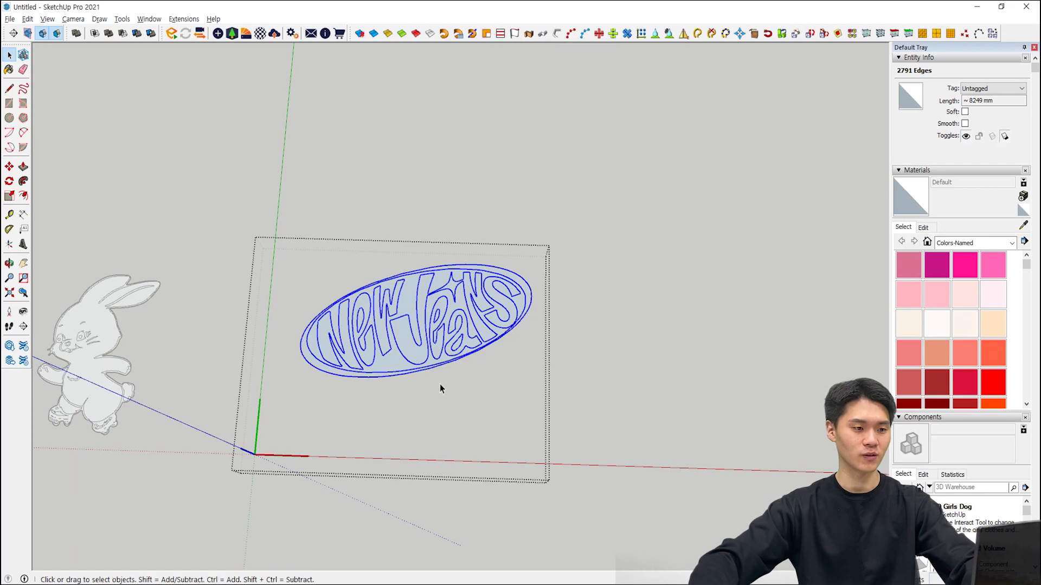
scroll(440, 344, "up", 6)
left_click(324, 414)
middle_click_drag(374, 374, 558, 313, "shift")
scroll(516, 302, "down", 5)
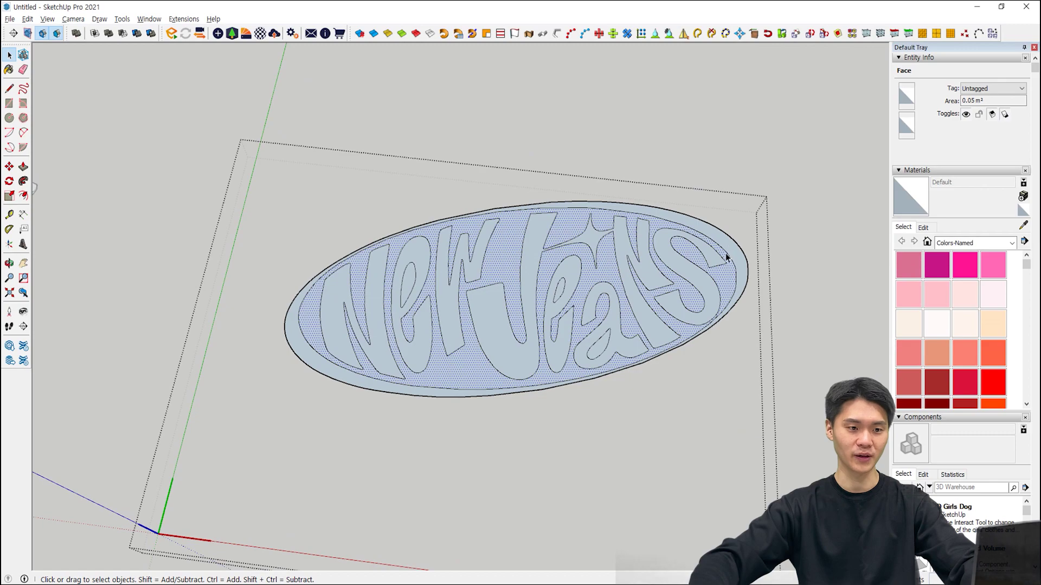
key("Delete")
- Delete the faces filling the enclosed holes of both letters e and the letter a
middle_click_drag(406, 282, 461, 296, "shift")
scroll(461, 296, "up", 1)
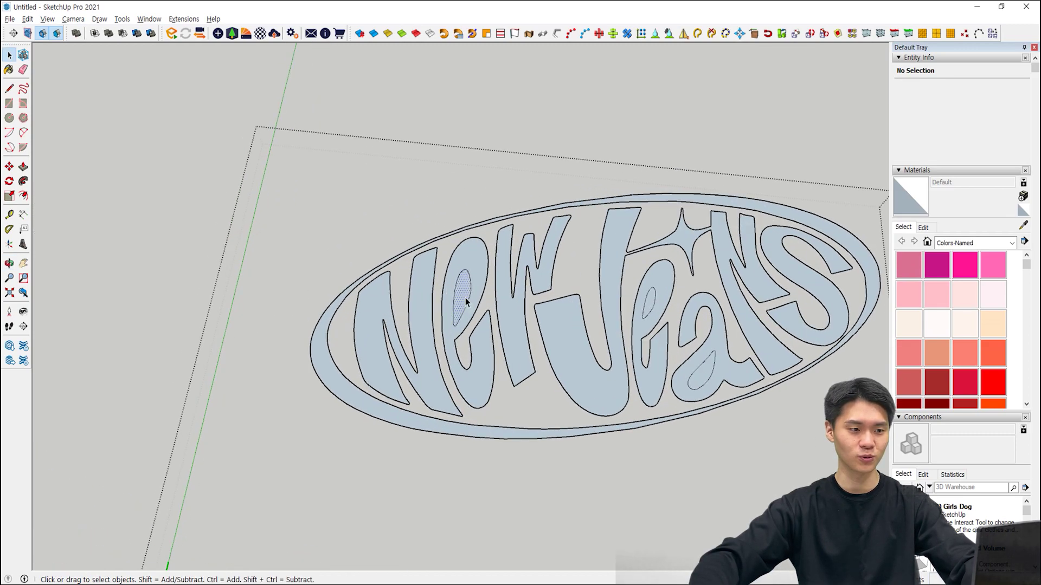
left_click(653, 301)
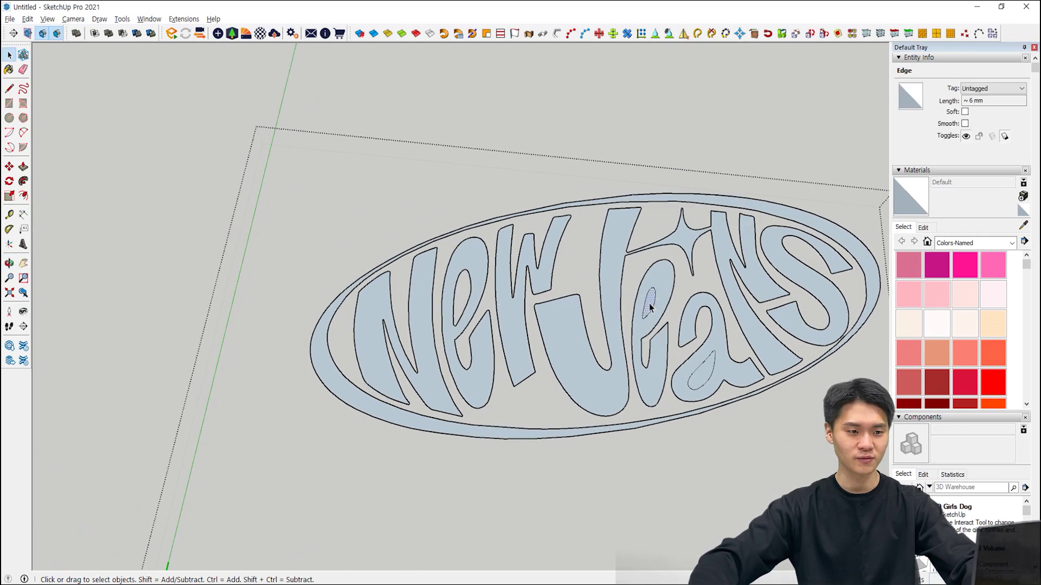
left_click(697, 376)
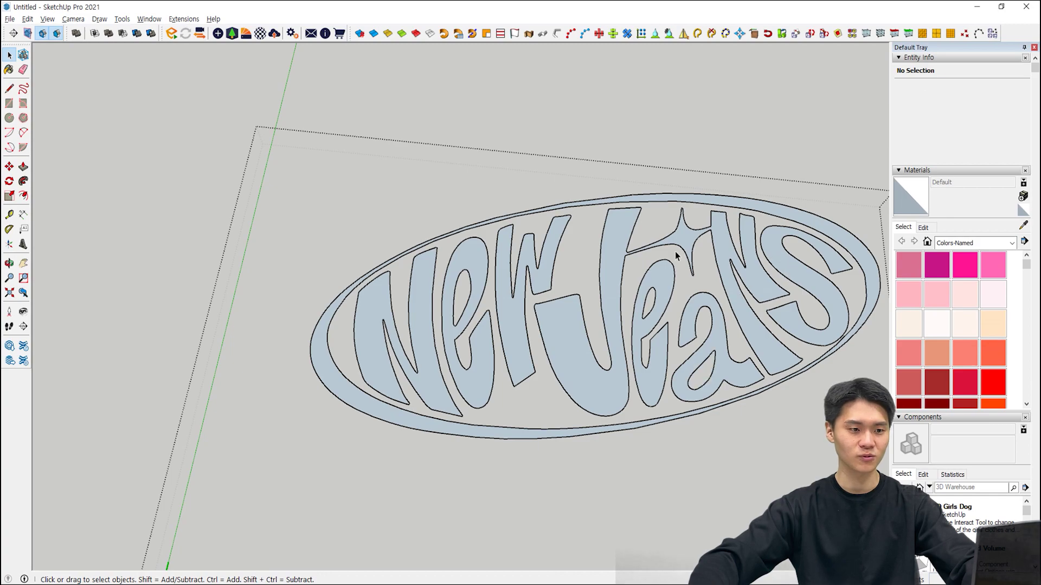
left_click(460, 370)
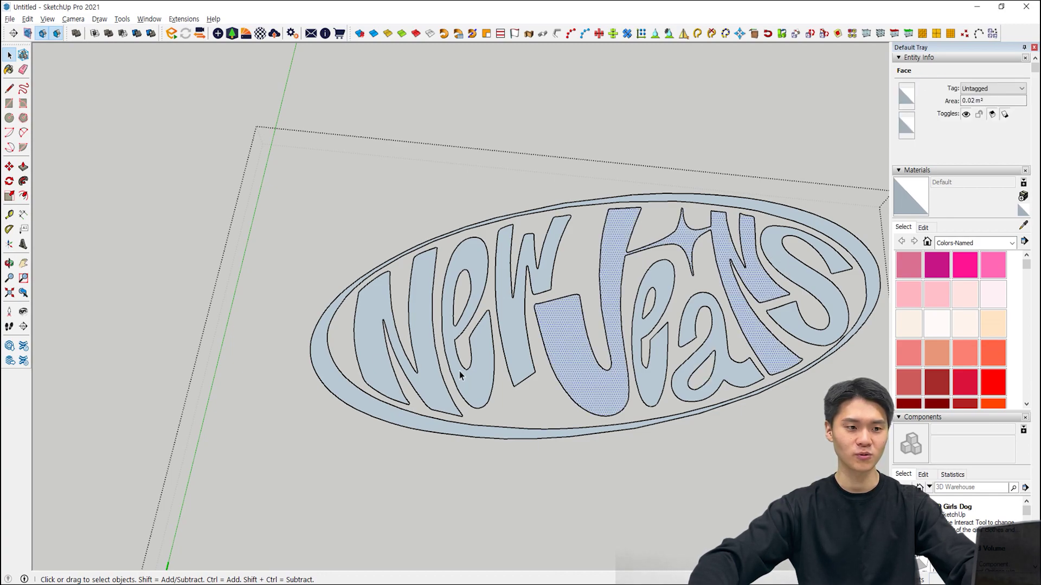
- Open the rabbit group, select all its geometry and run the FixIt 101 clean-up on it
scroll(460, 370, "down", 5)
middle_click_drag(427, 427, 581, 349, "shift")
left_click(392, 422)
middle_click_drag(391, 421, 409, 379)
scroll(467, 400, "up", 5)
scroll(467, 400, "up", 1)
double_click(408, 371)
key("ctrl+a")
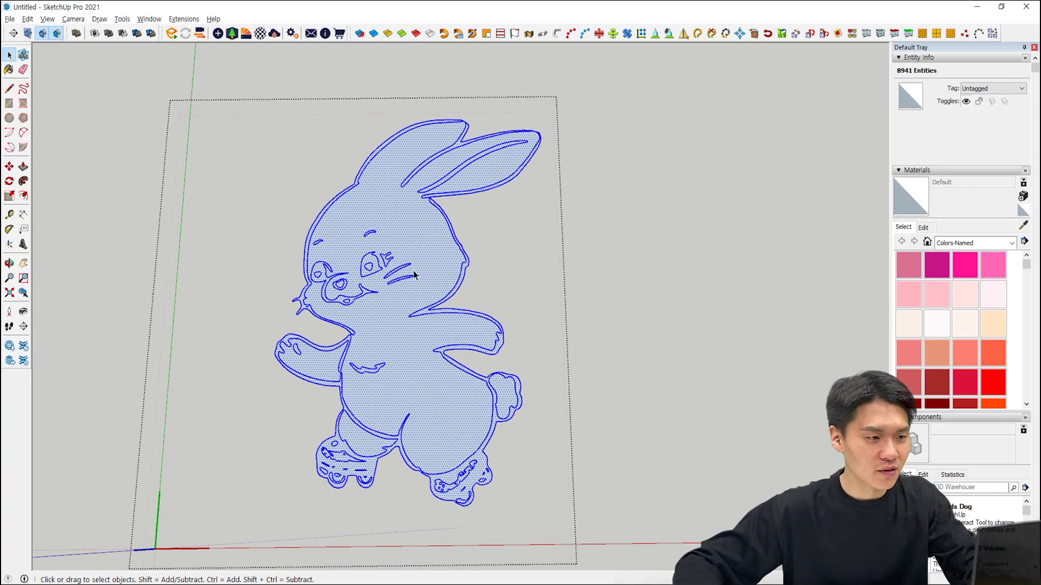
right_click(386, 227)
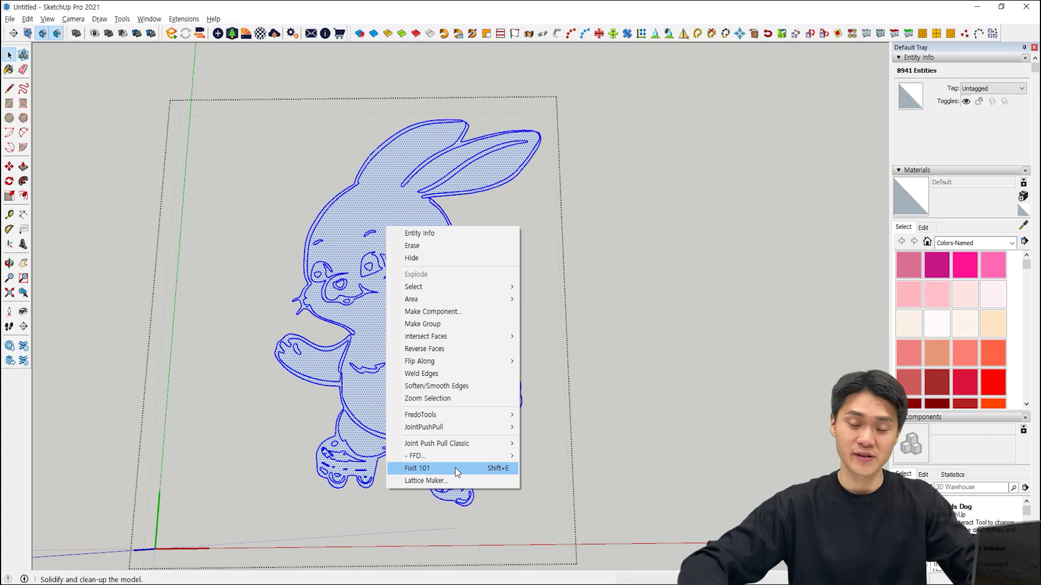
mouse_move(462, 461)
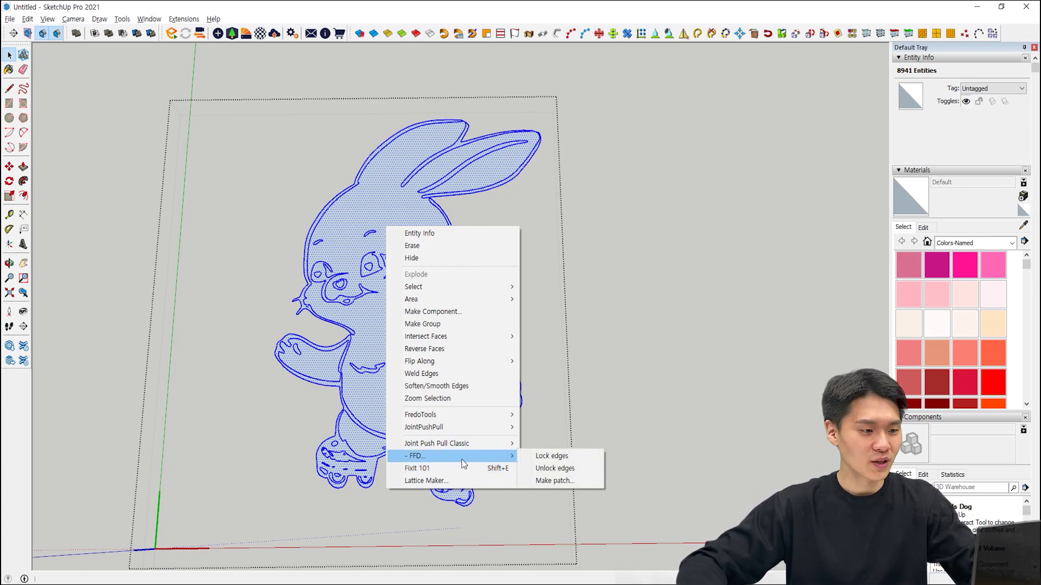
left_click(407, 469)
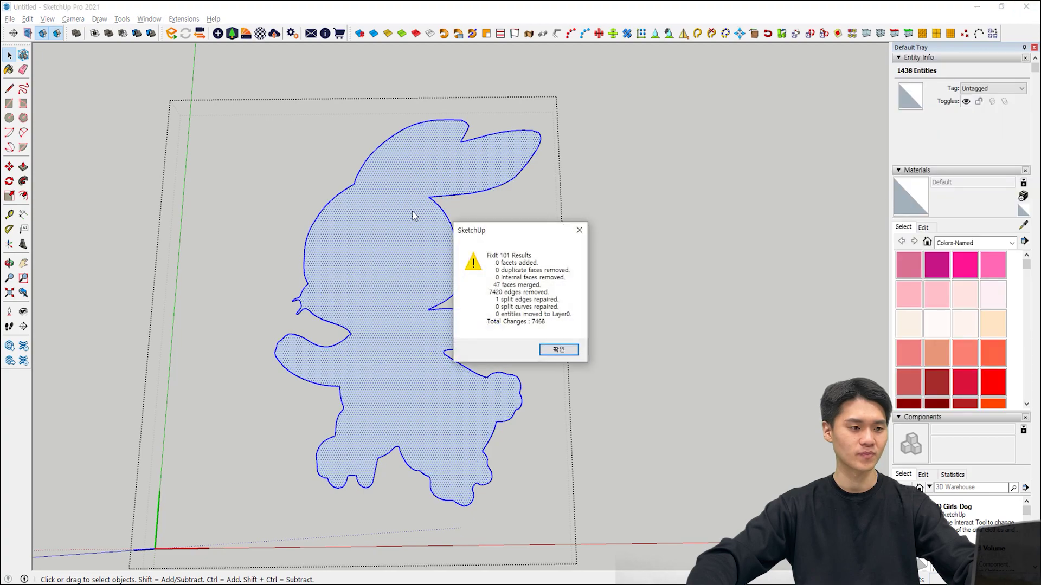
- Dismiss the FixIt 101 clean-up results and leave the rabbit group
left_click(548, 347)
left_click(678, 308)
middle_click_drag(678, 308, 590, 232)
scroll(593, 379, "down", 3)
scroll(383, 366, "up", 3)
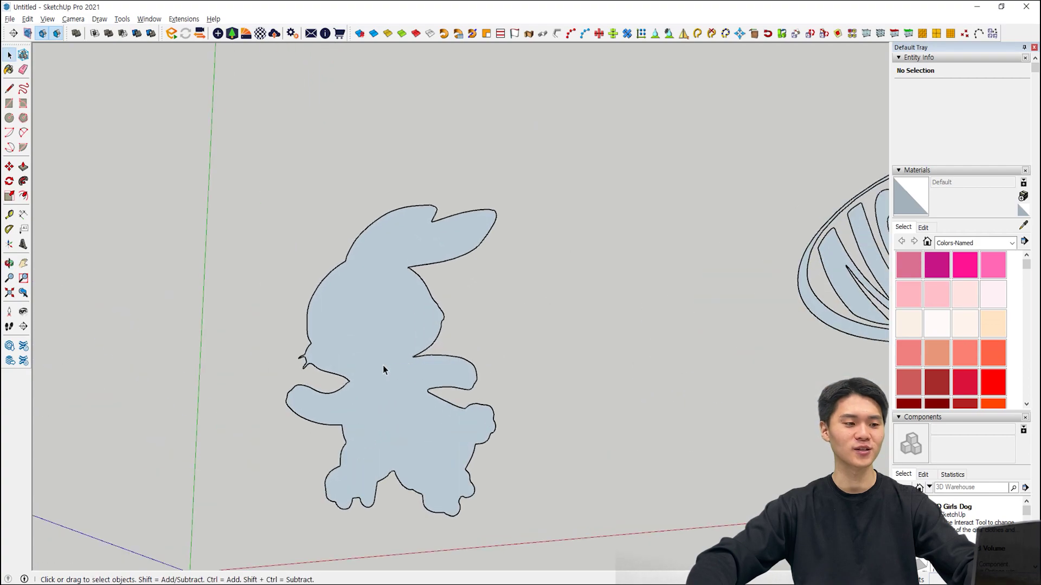
scroll(363, 445, "down", 3)
middle_click_drag(597, 409, 412, 346)
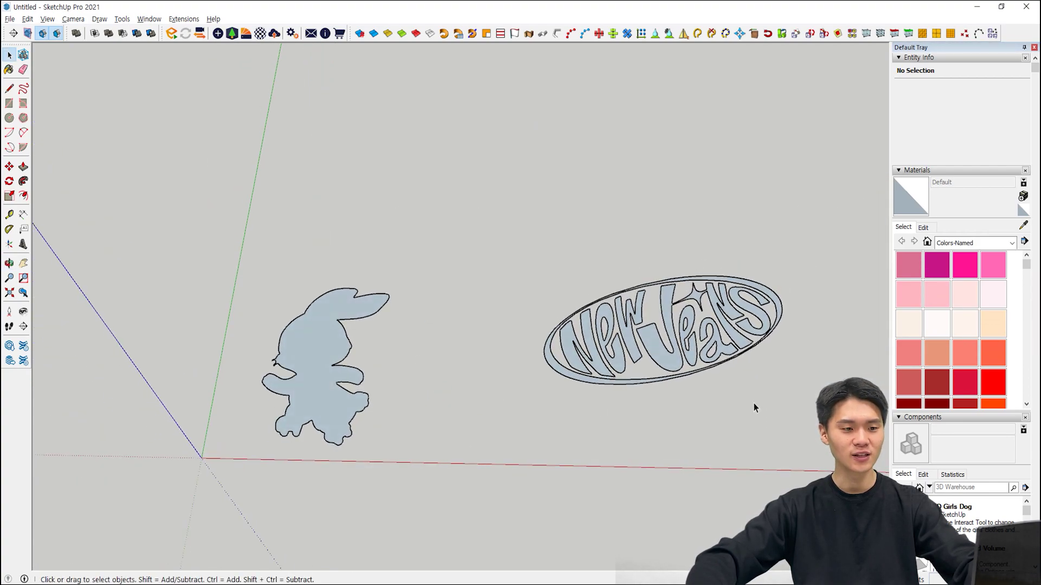
- Move the NewJeans logo closer to the rabbit silhouette
key("m")
left_click(715, 404)
left_click(641, 454)
key("space")
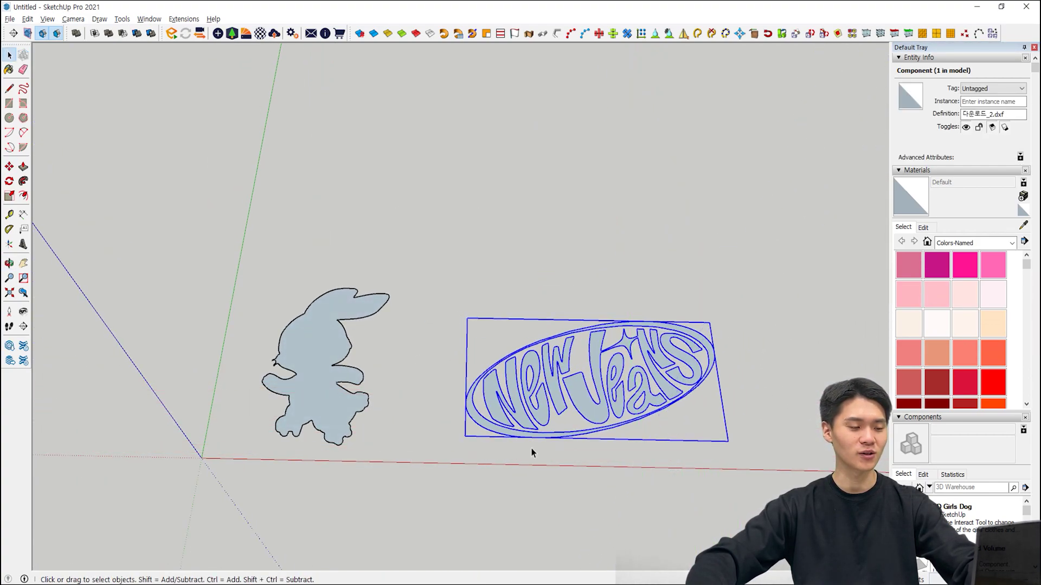
- Bring the rabbit picture from the 이미지 folder into the model, behind the silhouette and the logo
middle_click_drag(316, 379, 463, 283, "shift")
middle_click_drag(529, 262, 405, 322, "shift")
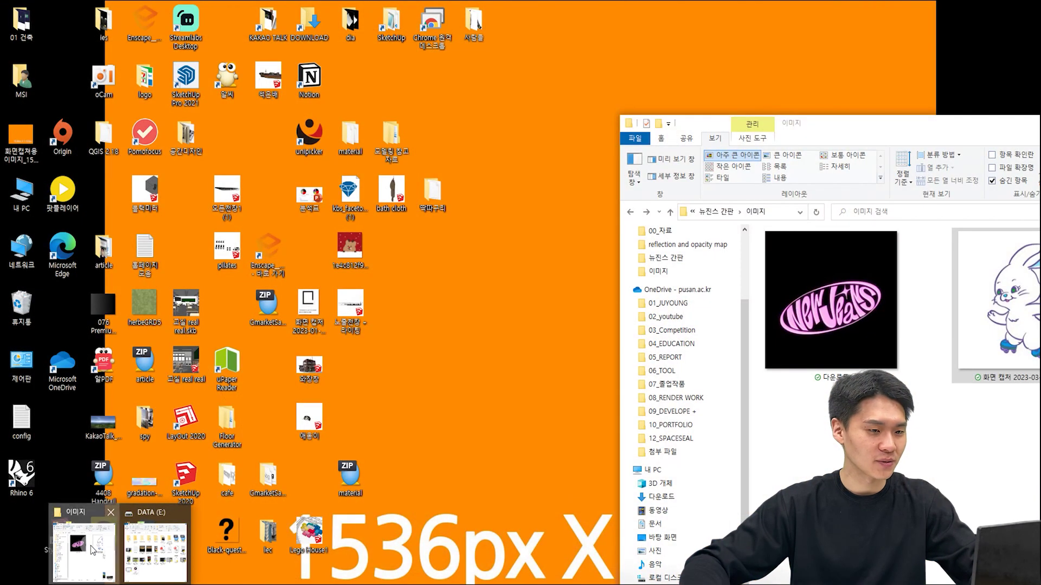
left_click(84, 550)
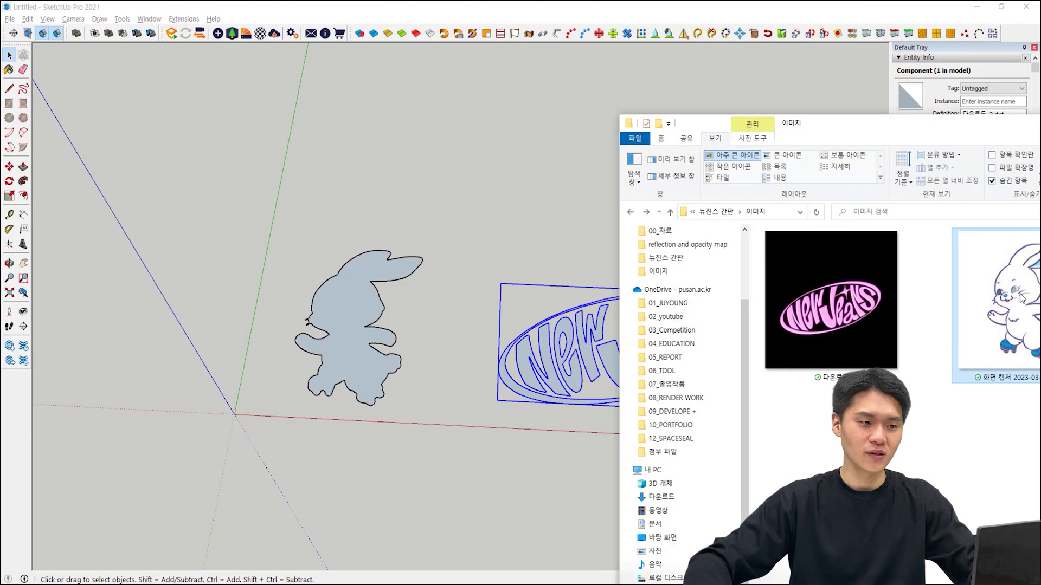
left_click_drag(1021, 298, 390, 147)
mouse_move(488, 160)
middle_mouse_down("shift")
mouse_move(453, 291)
mouse_move(461, 282)
mouse_move(472, 298)
mouse_move(608, 167)
middle_mouse_up("shift")
scroll(461, 282, "down", 2)
- Move the rabbit picture by its corner to sit beside the rabbit silhouette, just across the green axis
key("m")
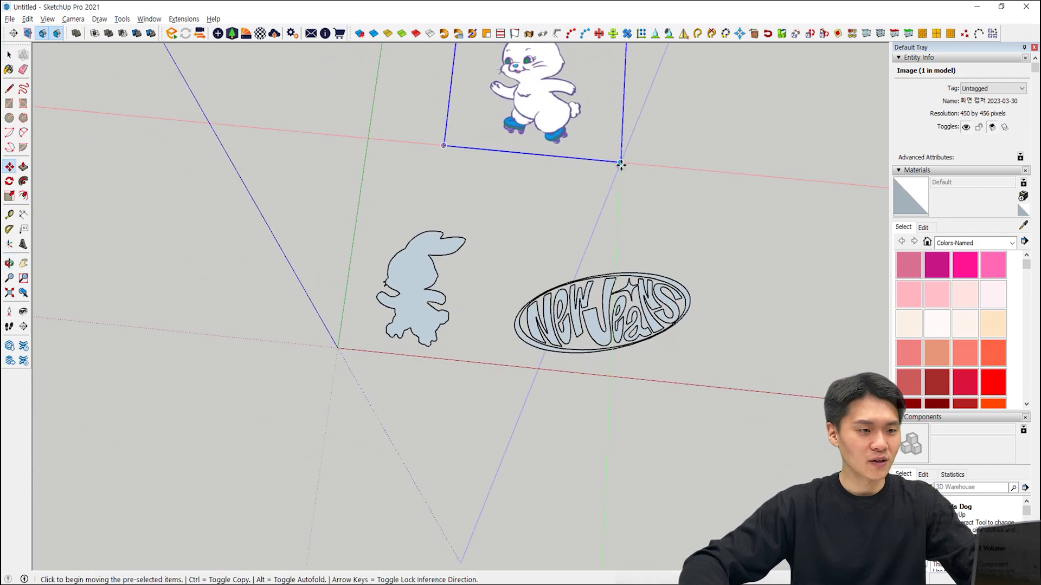
left_click(620, 163)
left_click(318, 365)
middle_click_drag(309, 338, 333, 311, "shift")
key("space")
scroll(348, 308, "up", 3)
middle_click_drag(265, 272, 325, 285, "shift")
- Explode the rabbit picture into a textured face and make it a group
right_click(275, 239)
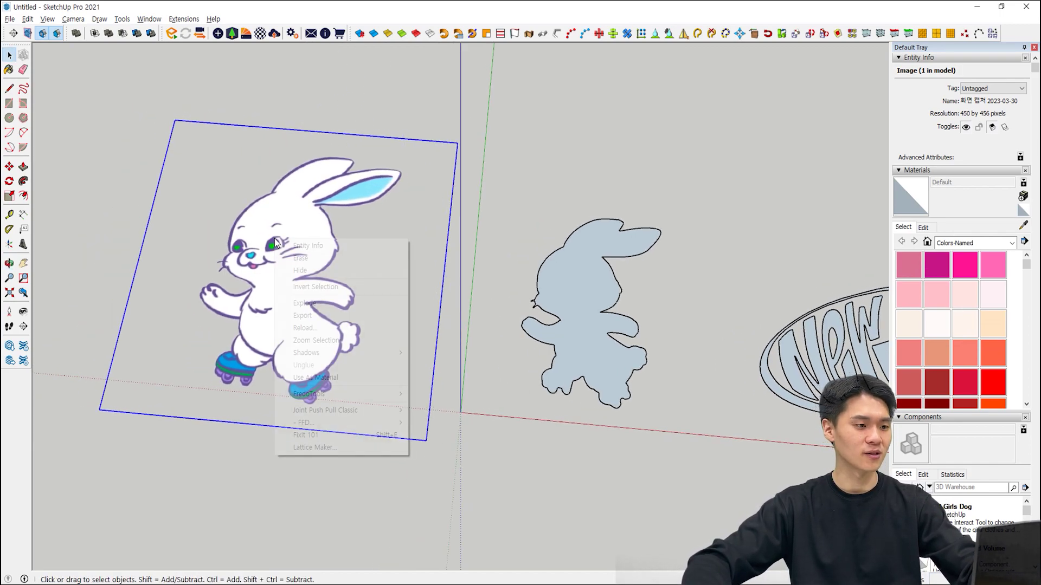
left_click(331, 307)
mouse_move(362, 367)
middle_mouse_down()
mouse_move(366, 337)
mouse_move(375, 350)
middle_mouse_up()
key("g")
- Sample the rabbit picture's texture and paint it onto the face inside the rabbit silhouette group
key("b")
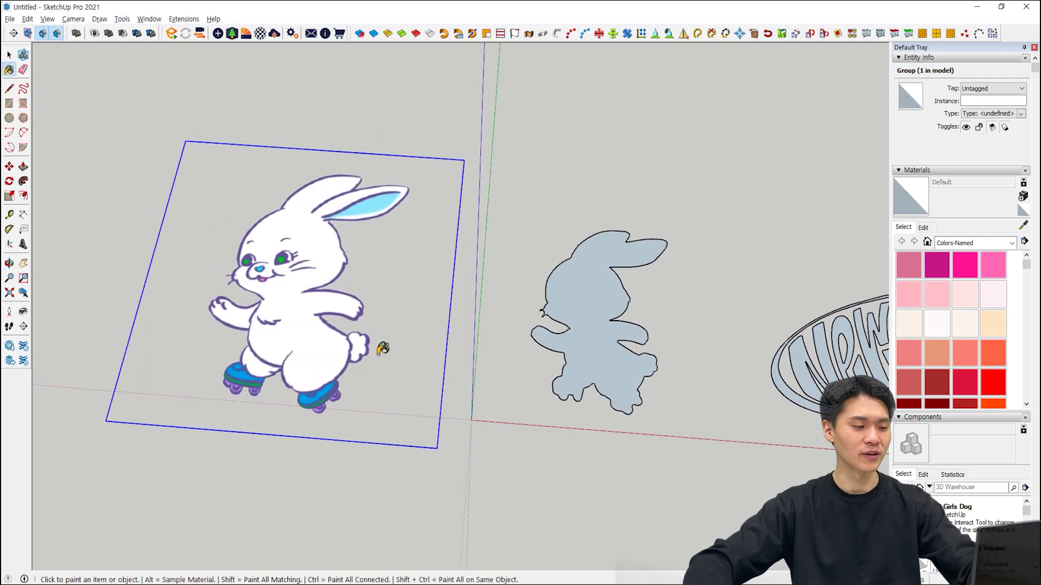
key("alt")
left_click(294, 265, "alt")
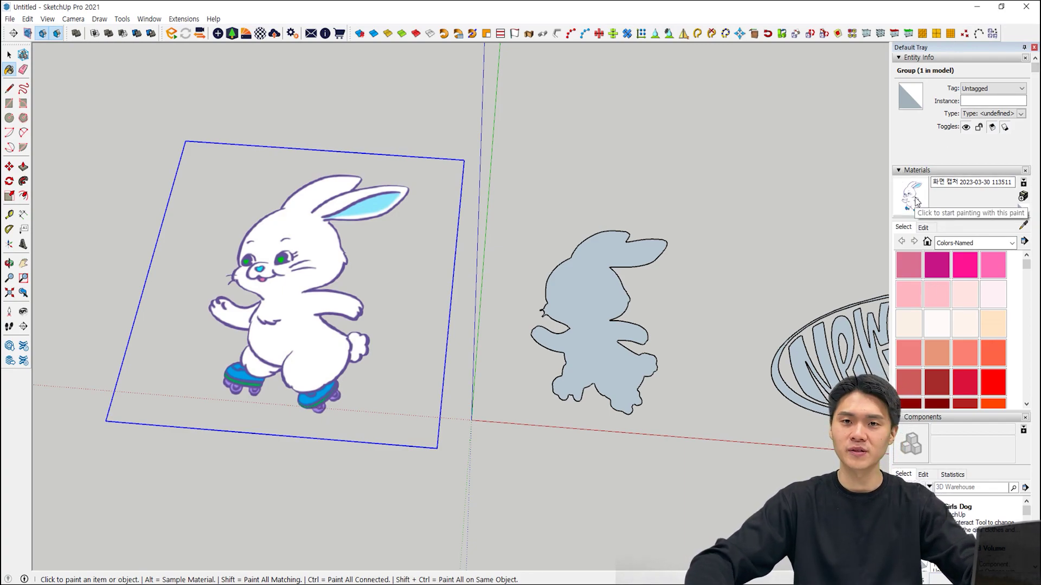
key("space")
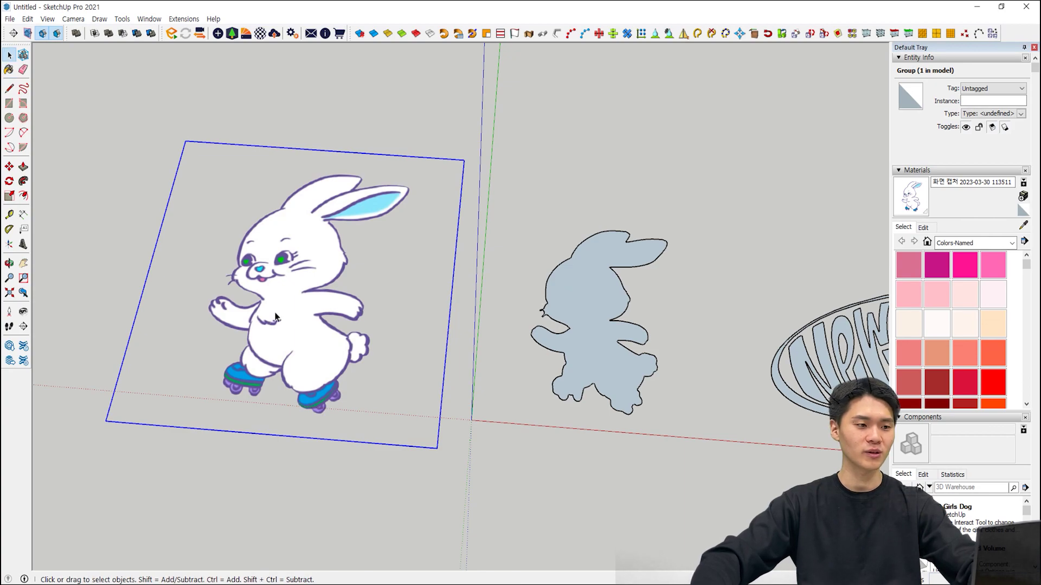
double_click(604, 255)
key("b")
left_click(599, 279)
key("space")
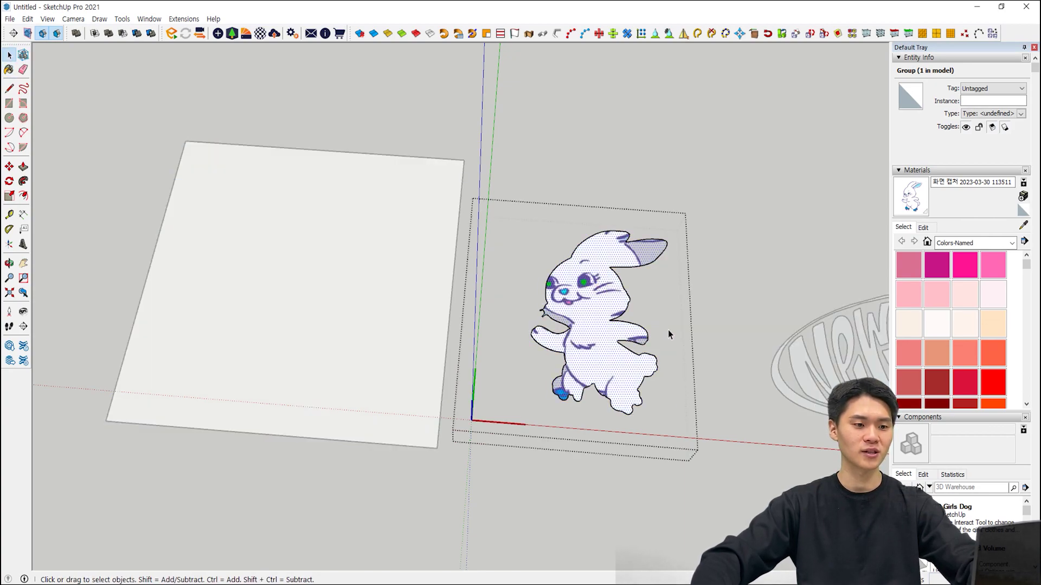
middle_click_drag(669, 333, 495, 401)
key("Escape")
- Reopen the rabbit group and reposition and scale the face's texture to roughly match the silhouette outline
middle_click_drag(457, 323, 513, 338, "shift")
triple_click(496, 295)
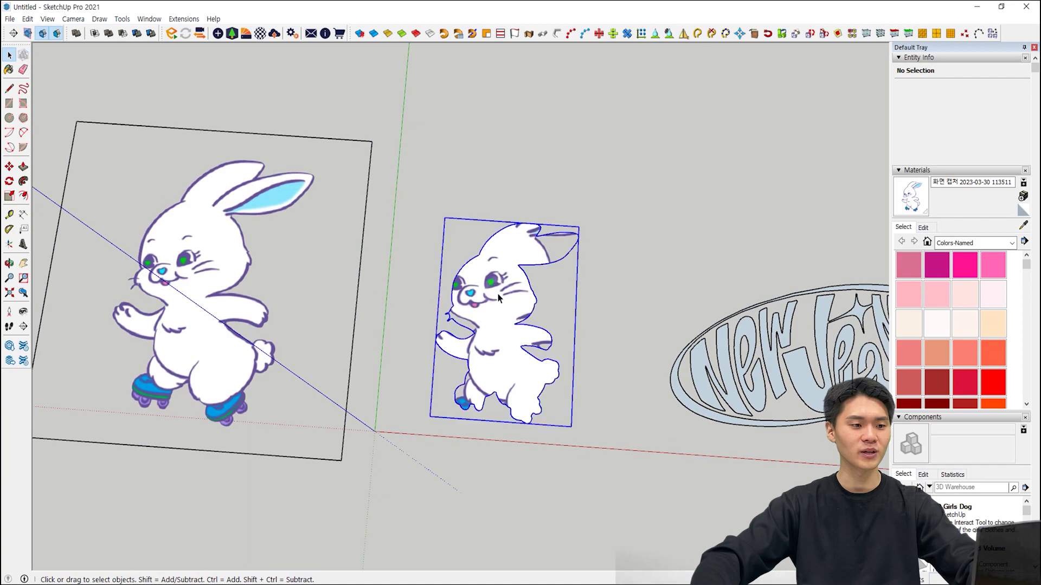
right_click(489, 313)
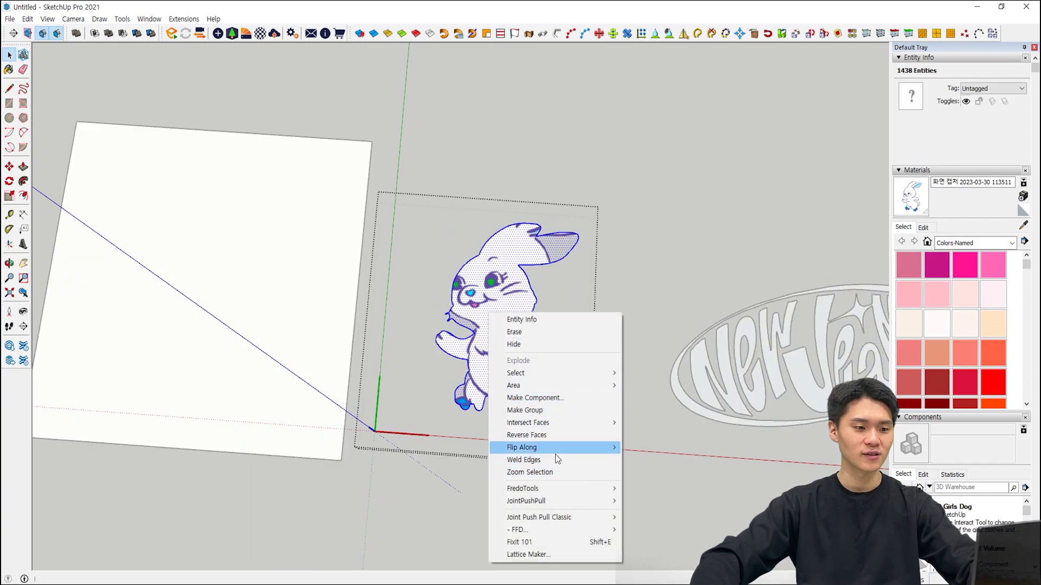
left_click(504, 275)
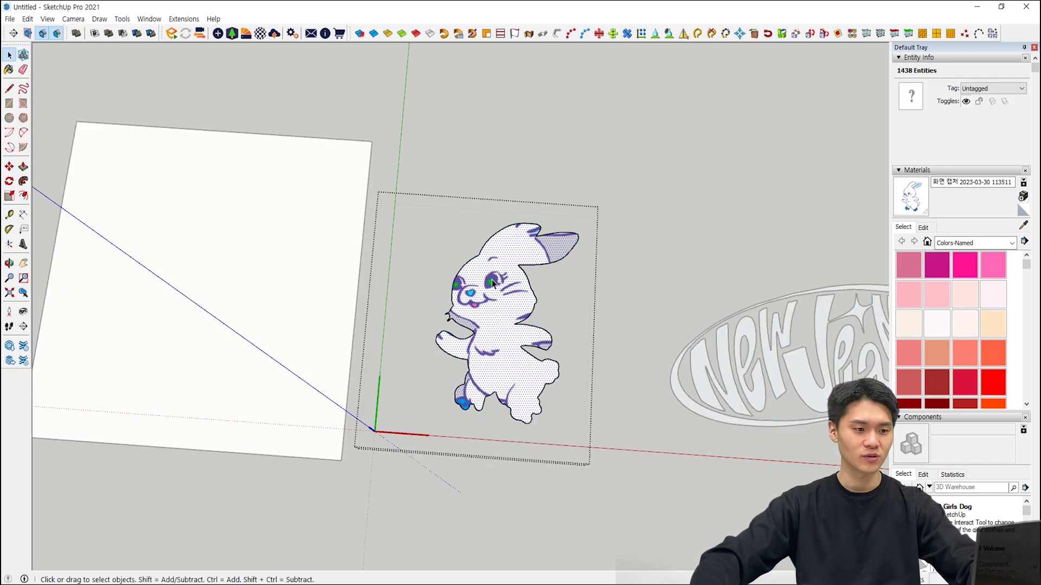
right_click(489, 274)
mouse_move(523, 428)
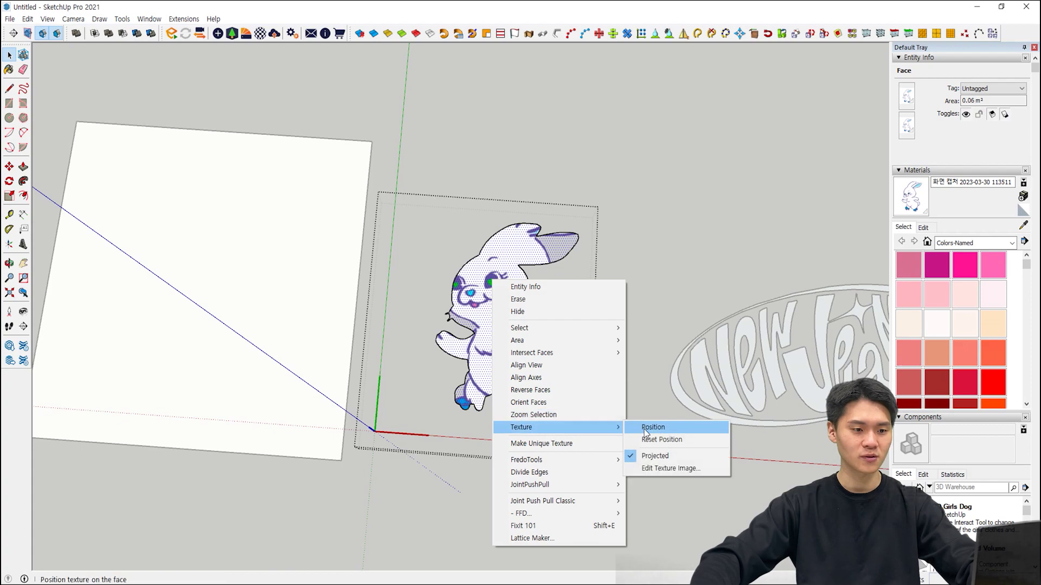
left_click(650, 426)
left_click_drag(348, 453, 320, 502)
left_click_drag(647, 525, 619, 524)
left_click_drag(320, 502, 360, 432)
left_click_drag(658, 454, 618, 450)
mouse_move(360, 432)
left_mouse_down()
mouse_move(372, 427)
mouse_move(373, 439)
left_mouse_up()
left_click_drag(630, 457, 605, 455)
left_click_drag(373, 438, 379, 427)
key("Return")
- Fine-tune the texture's position and scale so the drawn rabbit fills the silhouette's ears, tail and skates
scroll(489, 361, "up", 3)
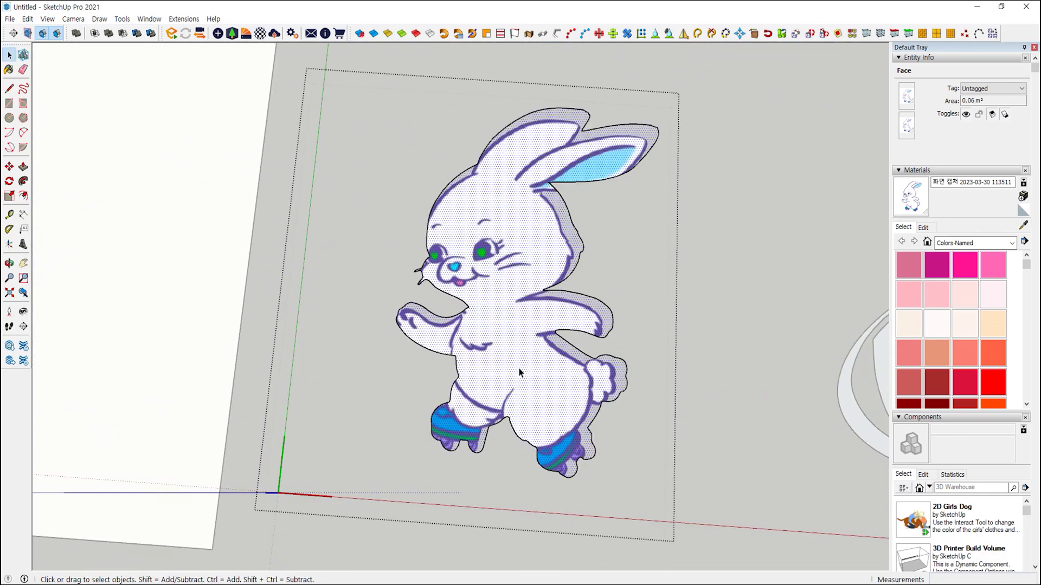
middle_click_drag(521, 371, 477, 368)
right_click(482, 368)
left_click(400, 446)
left_click_drag(541, 464, 546, 465)
left_click_drag(400, 446, 403, 442)
left_click_drag(551, 466, 536, 463)
left_click_drag(402, 444, 404, 435)
left_click_drag(539, 455, 551, 445)
key("Return")
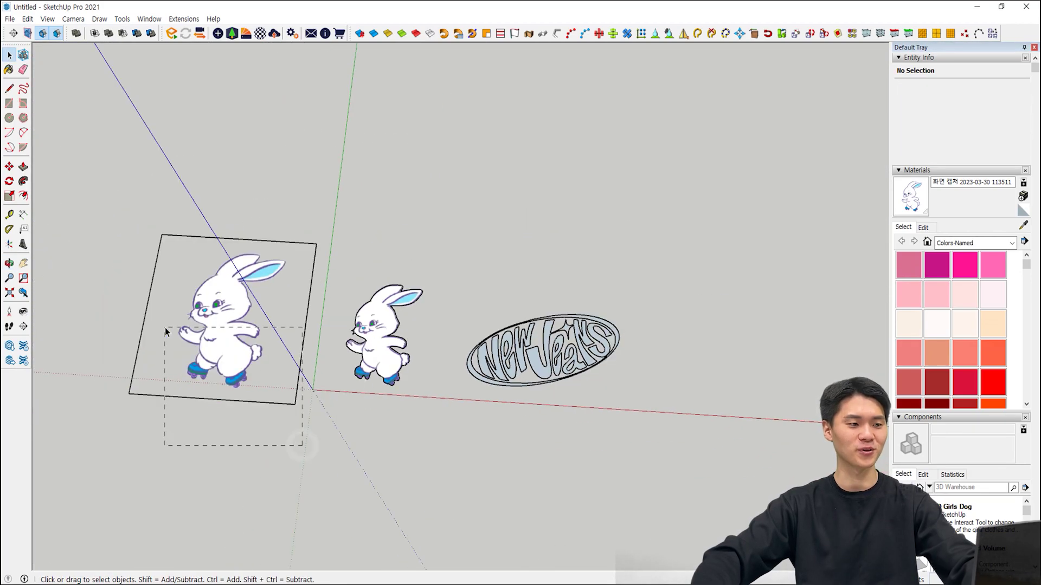
- Delete the original rabbit picture group beside the textured silhouette
left_click_drag(165, 332, 166, 333)
key("Delete")
scroll(399, 379, "up", 6)
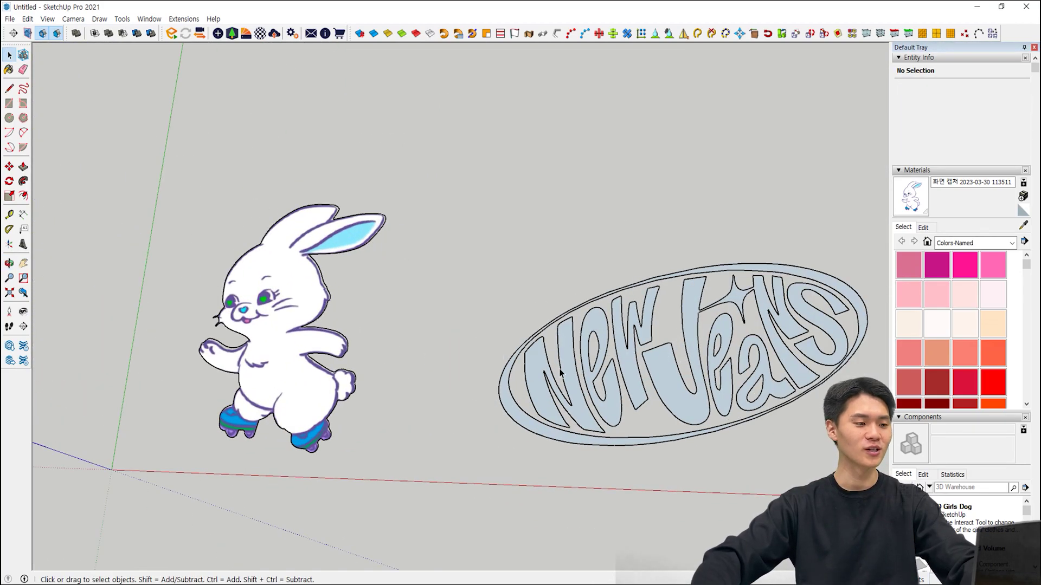
- Open the NewJeans logo group and extrude its oval ring upward about 48 mm
middle_click_drag(561, 372, 199, 291)
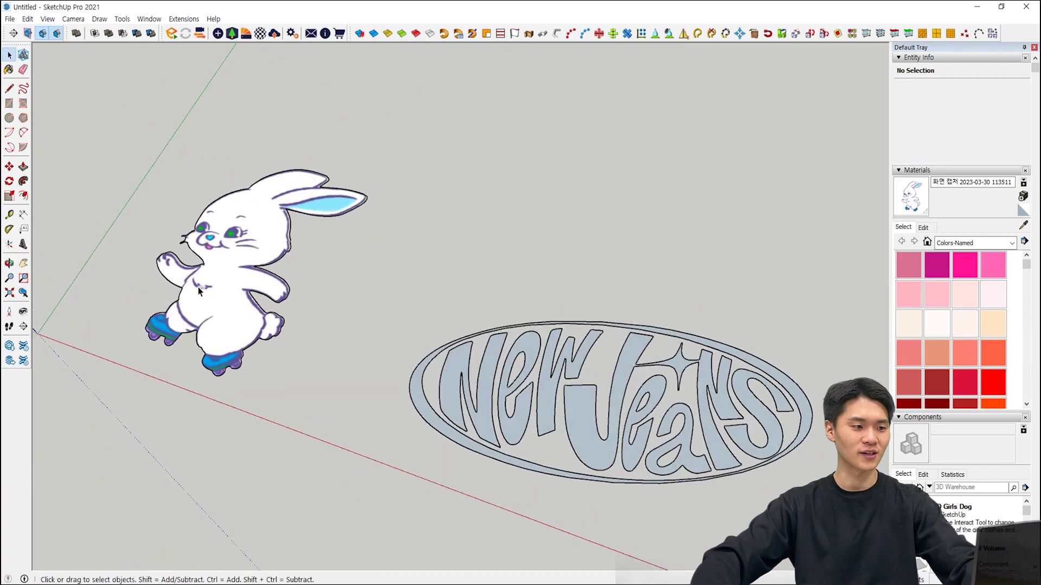
middle_click_drag(373, 294, 443, 310)
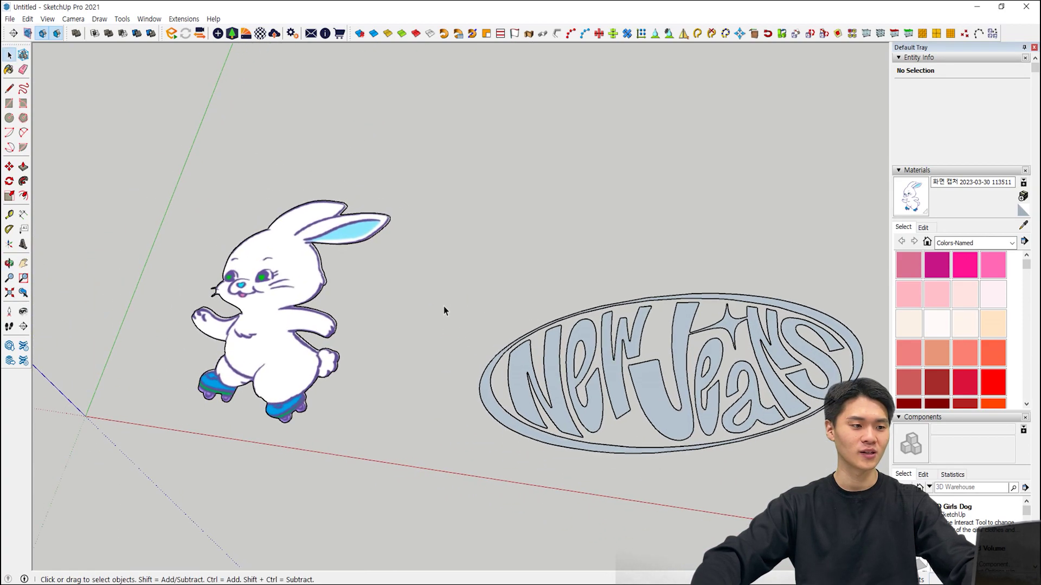
middle_click_drag(619, 386, 358, 379)
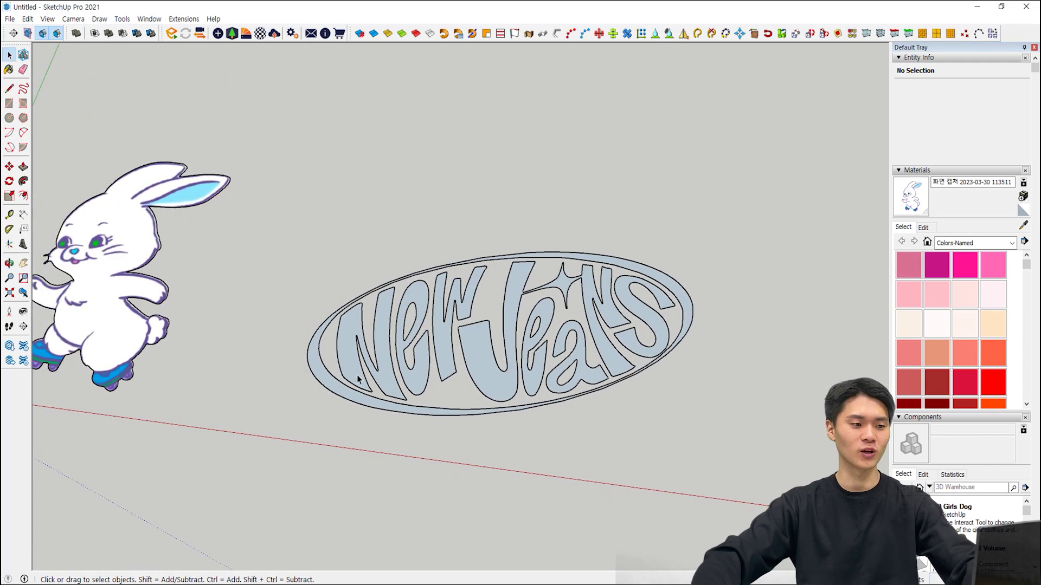
double_click(318, 378)
double_click(318, 378)
scroll(325, 372, "up", 3)
middle_click_drag(477, 393, 472, 347)
key("p")
left_click(293, 312)
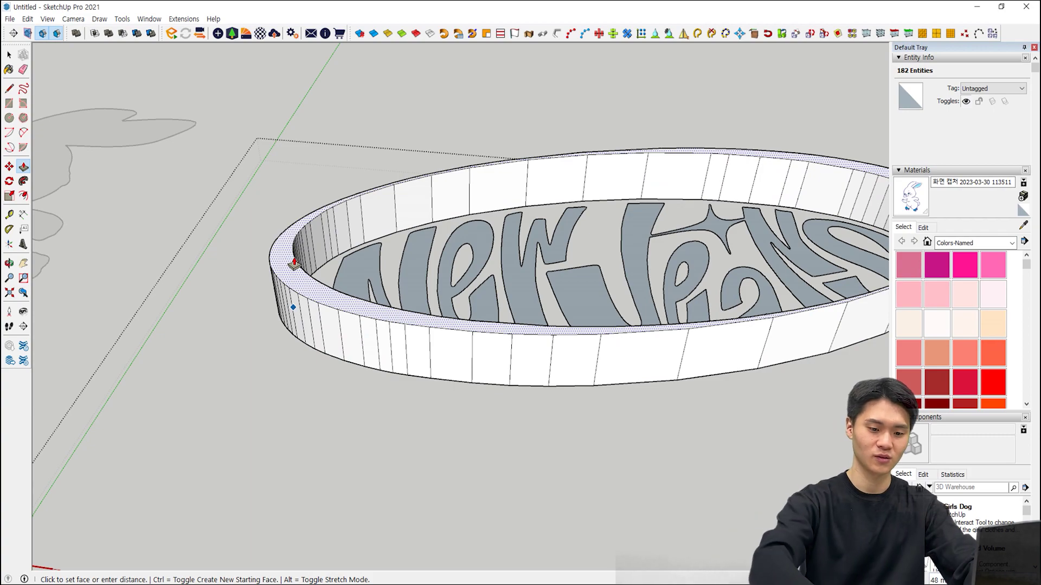
left_click(293, 264)
key("space")
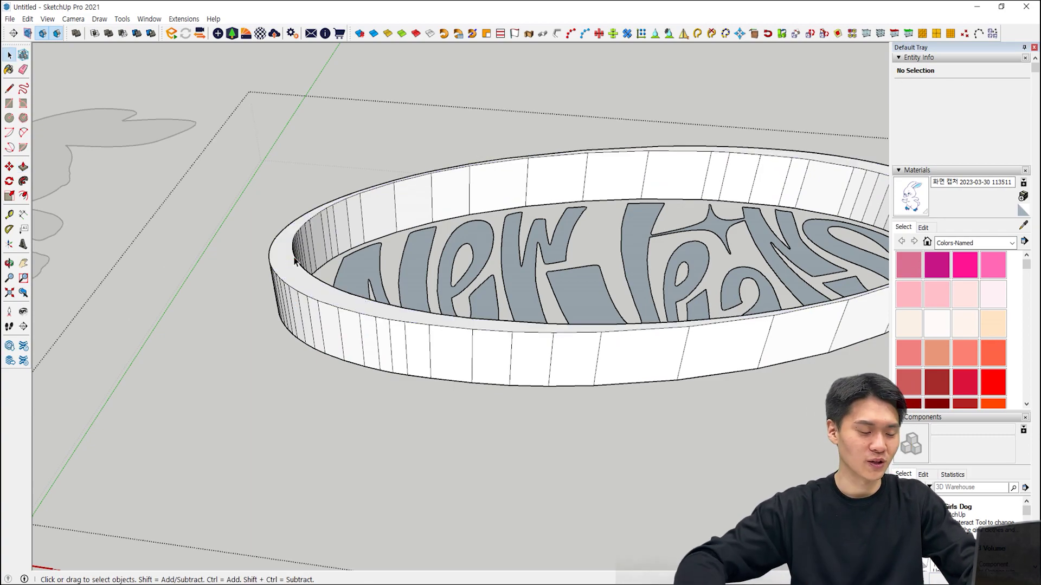
- Extrude all the NewJeans letters and the star by the same distance as the ring, and leave the logo group
middle_click_drag(731, 167, 309, 344)
key("p")
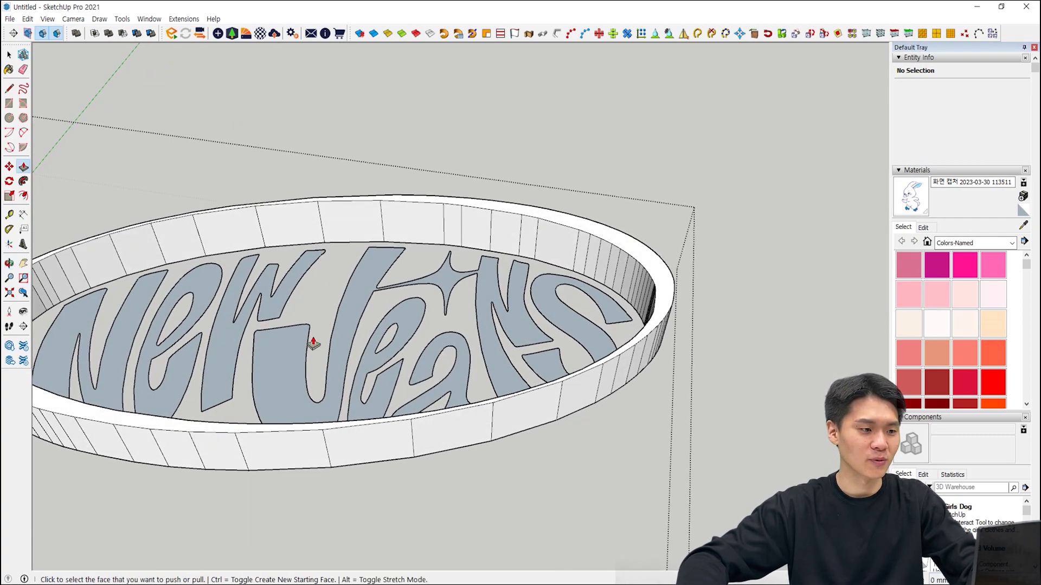
double_click(347, 336)
double_click(222, 339)
double_click(140, 373)
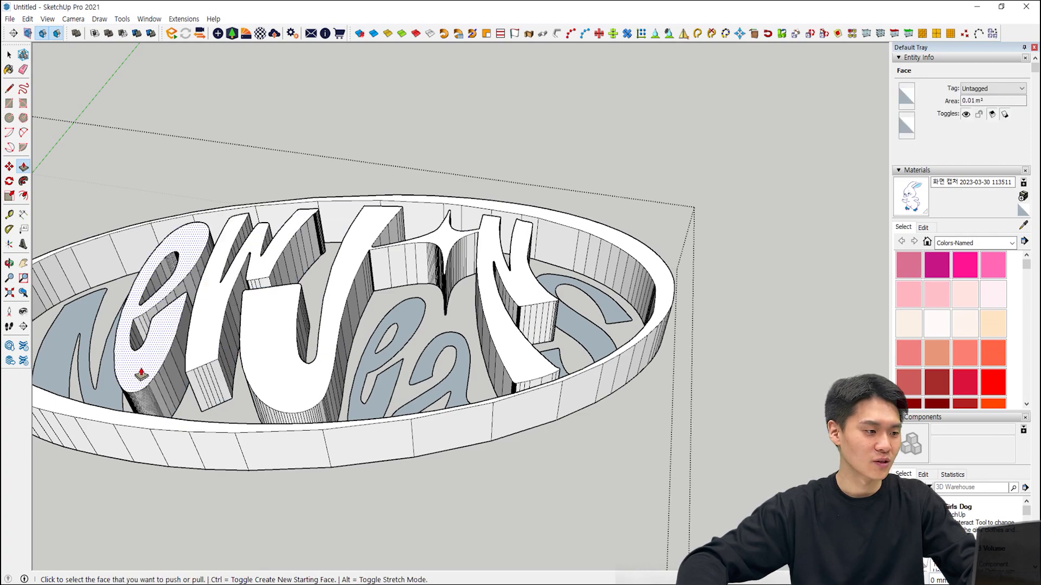
double_click(84, 380)
double_click(409, 327)
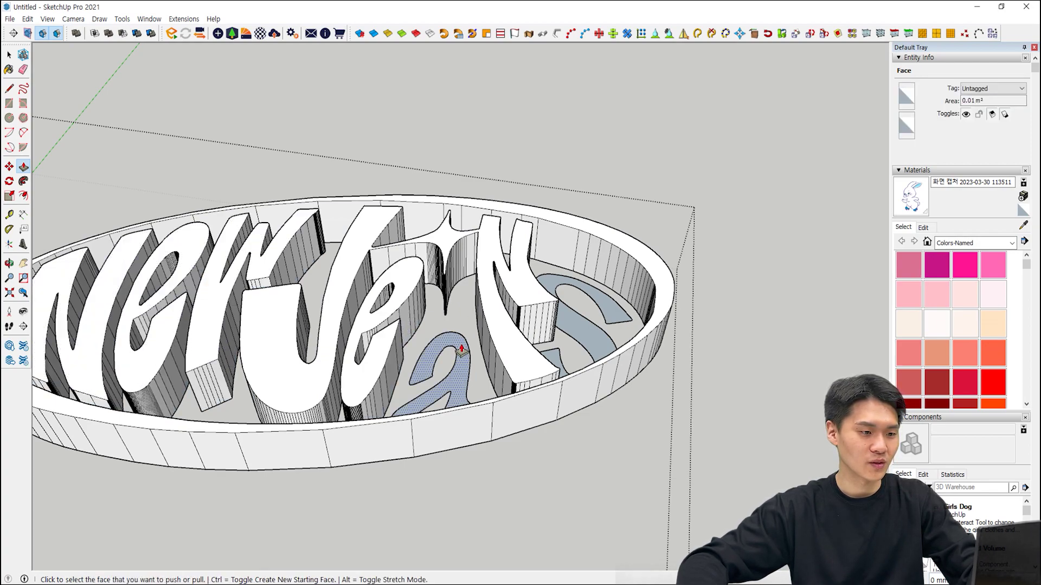
double_click(461, 349)
double_click(583, 329)
middle_click_drag(534, 147, 629, 402)
key("space")
key("Escape")
scroll(632, 437, "down", 3)
scroll(632, 437, "down", 4)
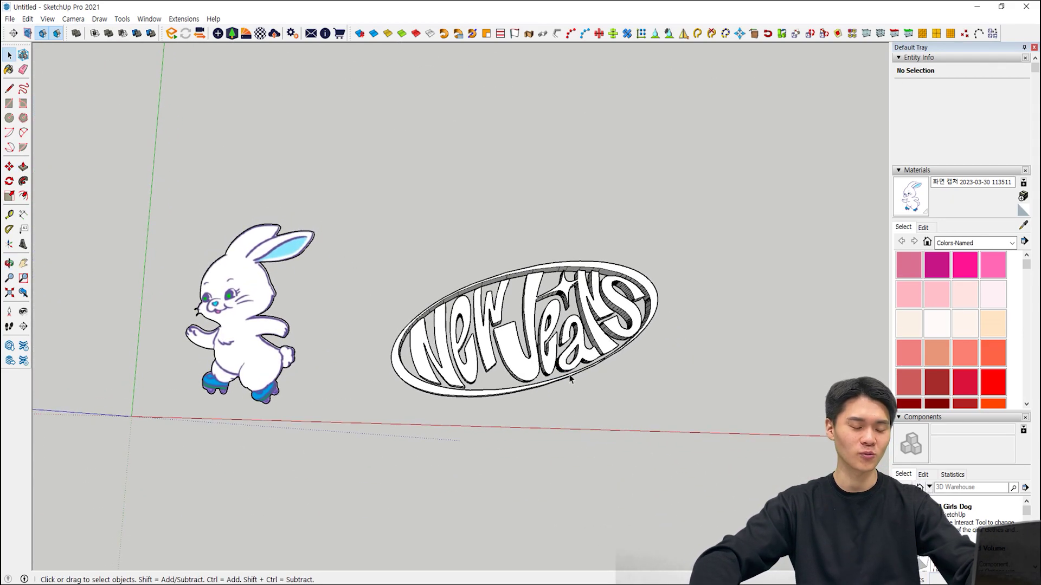
- Examine the colours of the NewJeans logo picture in the 이미지 folder against the extruded logo
mouse_move(77, 583)
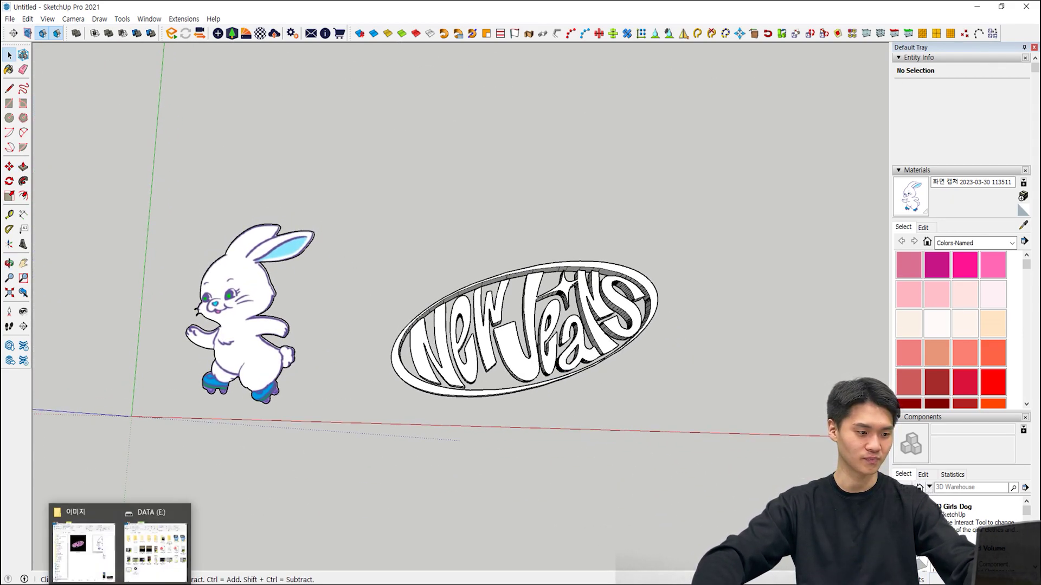
left_click(76, 561)
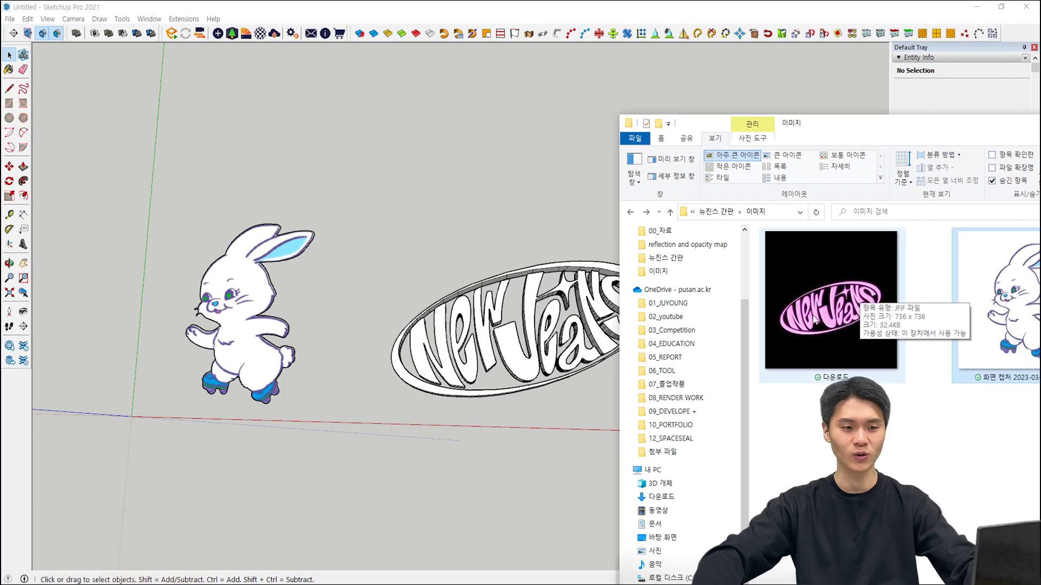
left_click(501, 216)
scroll(614, 226, "down", 1)
mouse_move(619, 224)
middle_mouse_down("shift")
mouse_move(575, 212)
mouse_move(818, 285)
middle_mouse_up("shift")
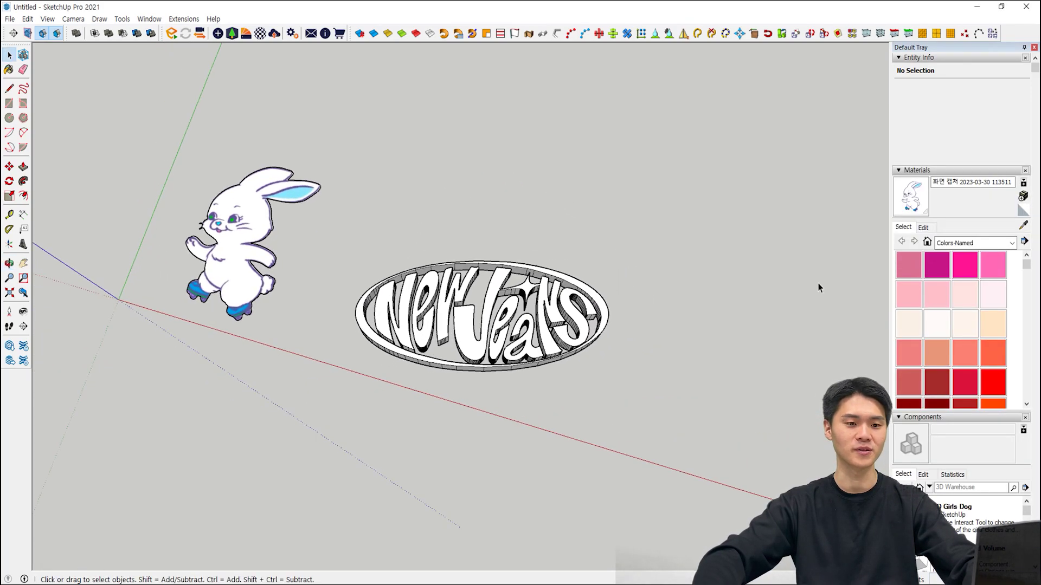
scroll(724, 347, "up", 1)
middle_click_drag(383, 448, 808, 251)
scroll(808, 251, "up", 2)
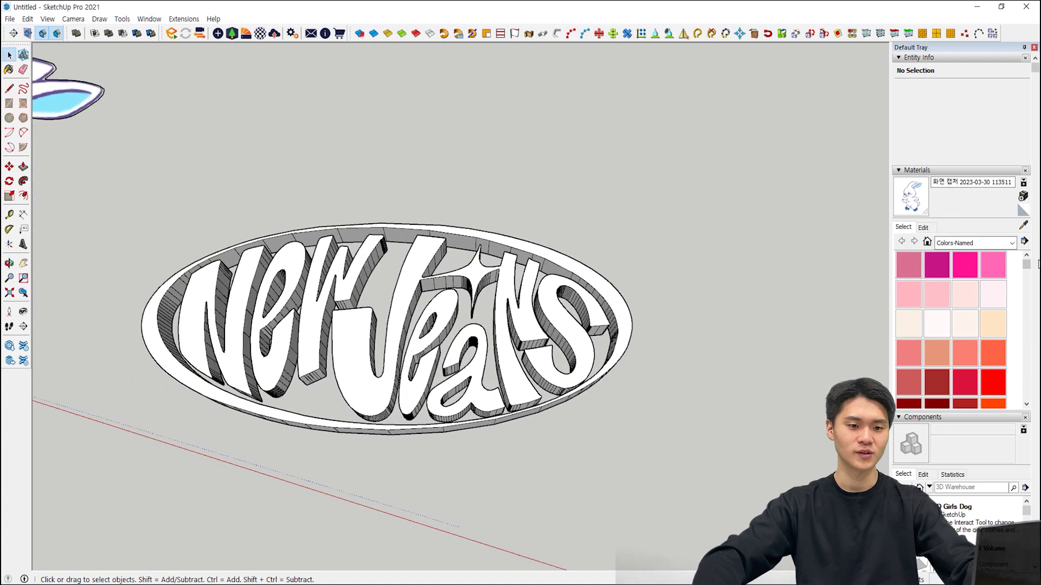
- Create a new material in the model from the 0020_Red swatch, with RGB 255, 0, 0 and opacity 100
left_click(967, 274)
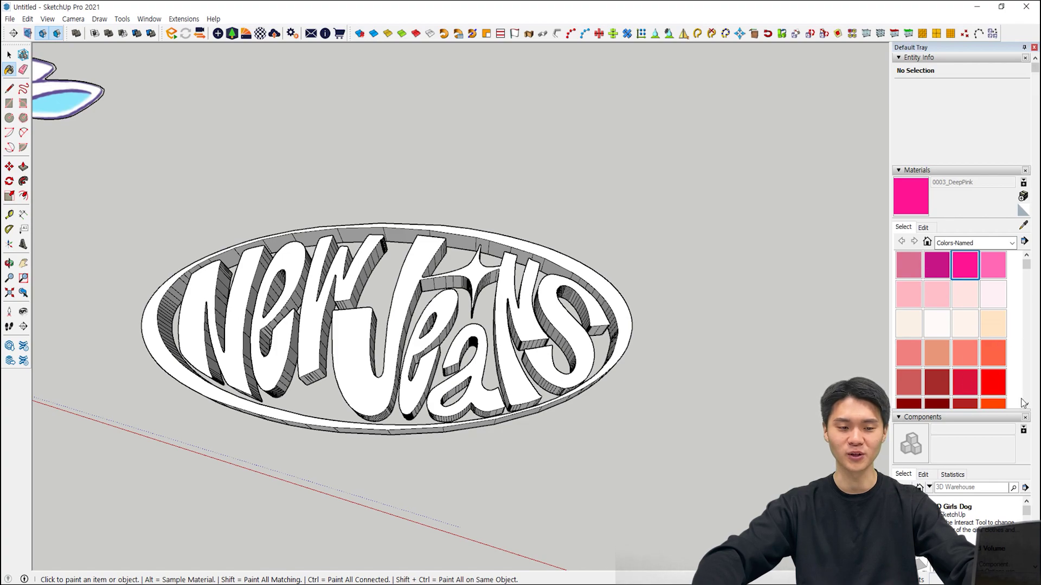
left_click(991, 374)
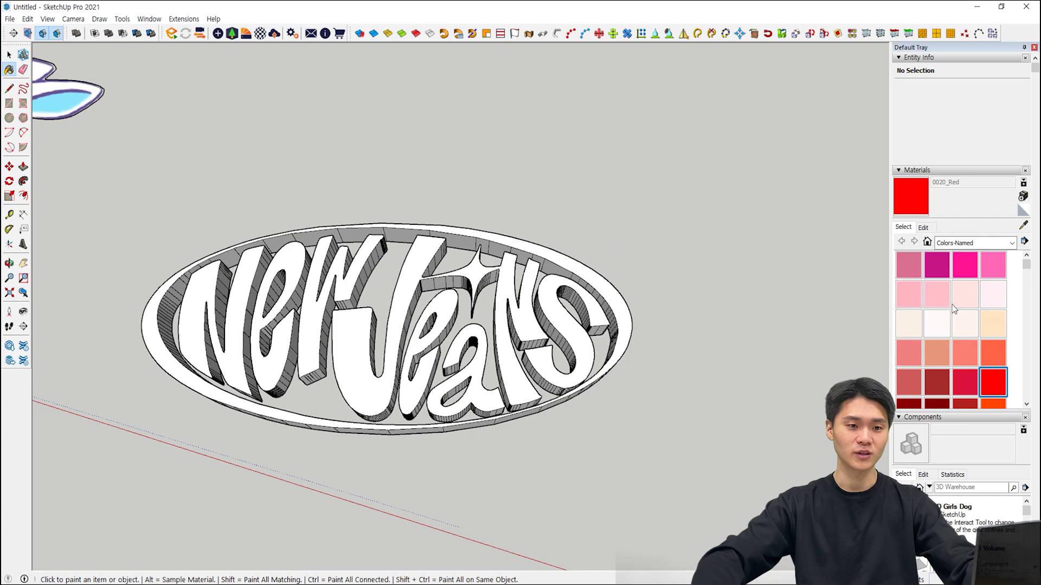
left_click(1023, 196)
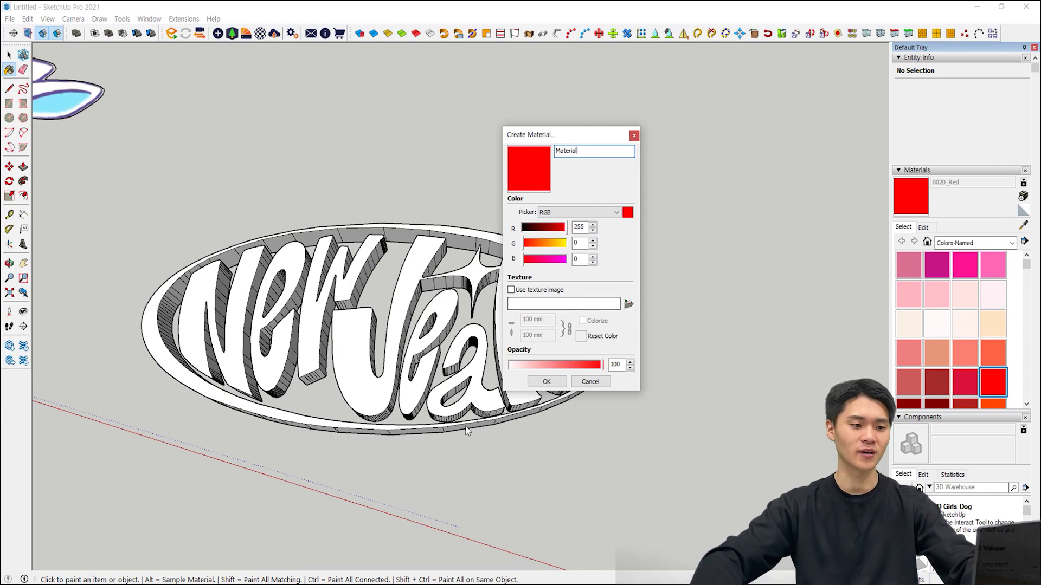
left_click(546, 382)
middle_click_drag(559, 387, 575, 314)
key("space")
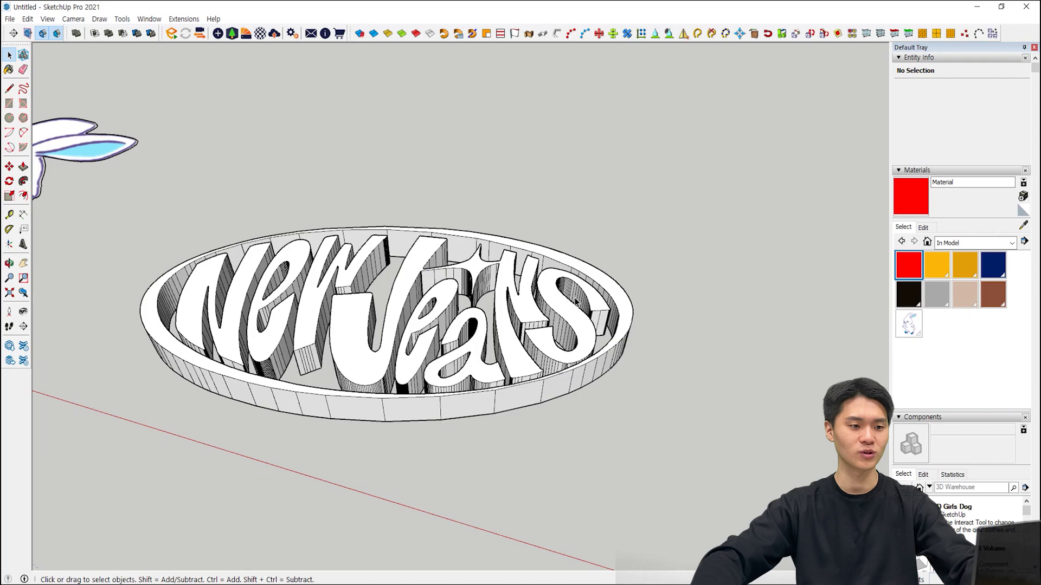
- Paint the whole extruded NewJeans logo with the new red material
left_click(576, 302)
mouse_move(448, 350)
middle_mouse_down()
mouse_move(529, 348)
mouse_move(559, 368)
mouse_move(541, 386)
middle_mouse_up()
key("b")
left_click(540, 319)
- Sample the logo's red material and match its colour to the pink in the NewJeans logo picture, RGB 252, 180, 238
key("alt")
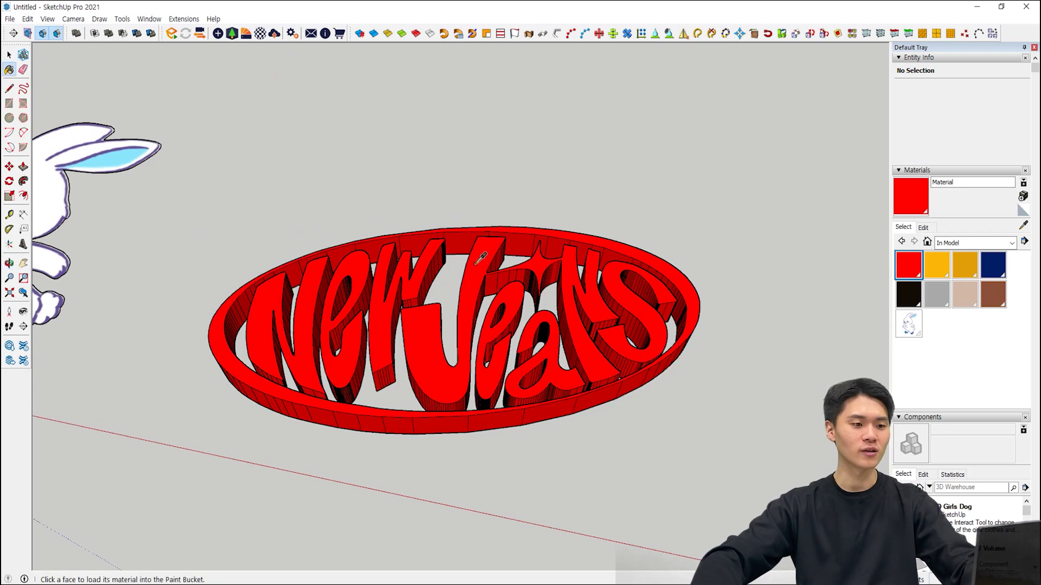
left_click(485, 260, "alt")
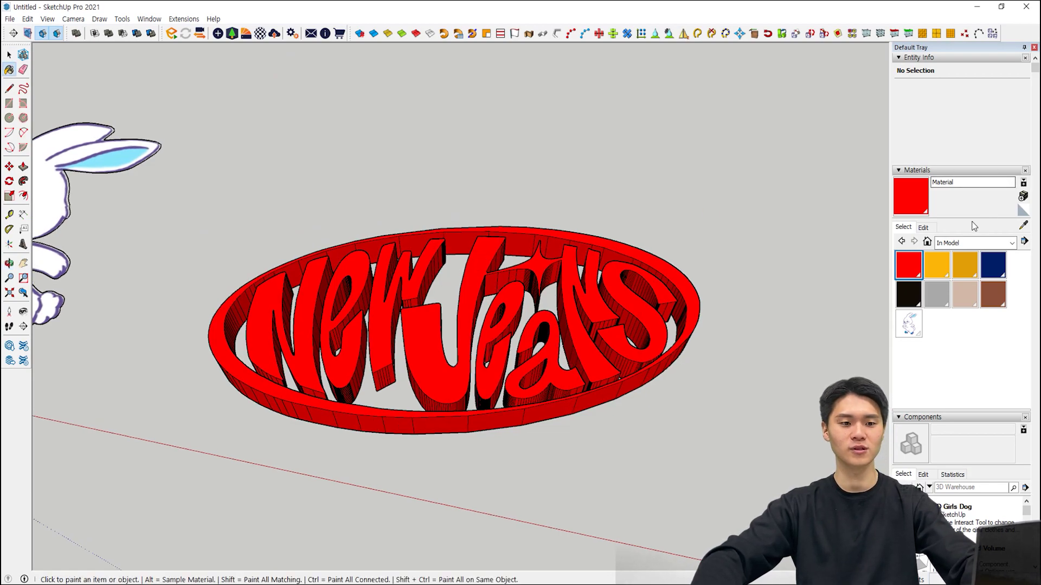
left_click(922, 227)
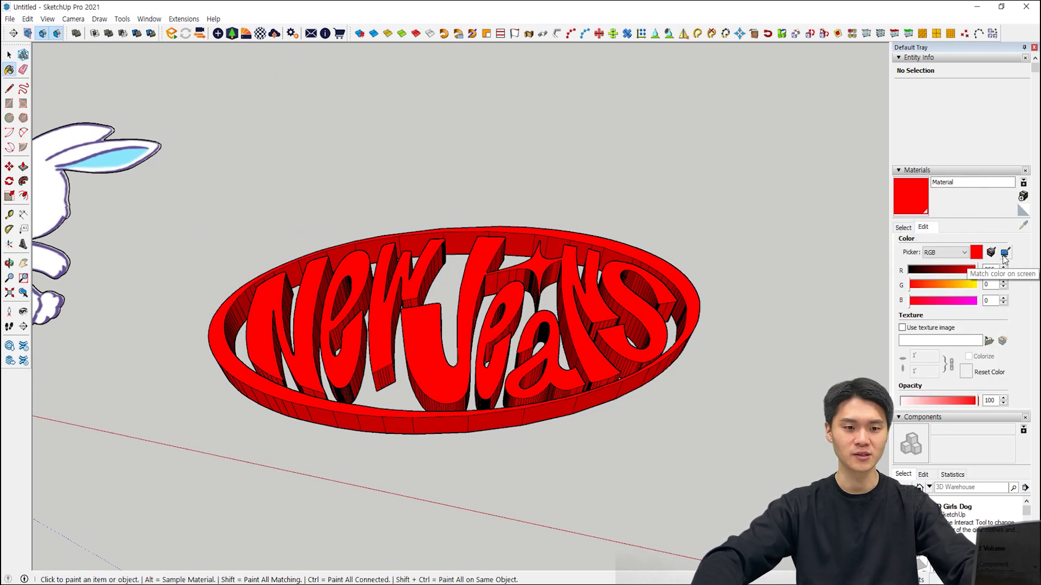
mouse_move(120, 584)
left_click(81, 546)
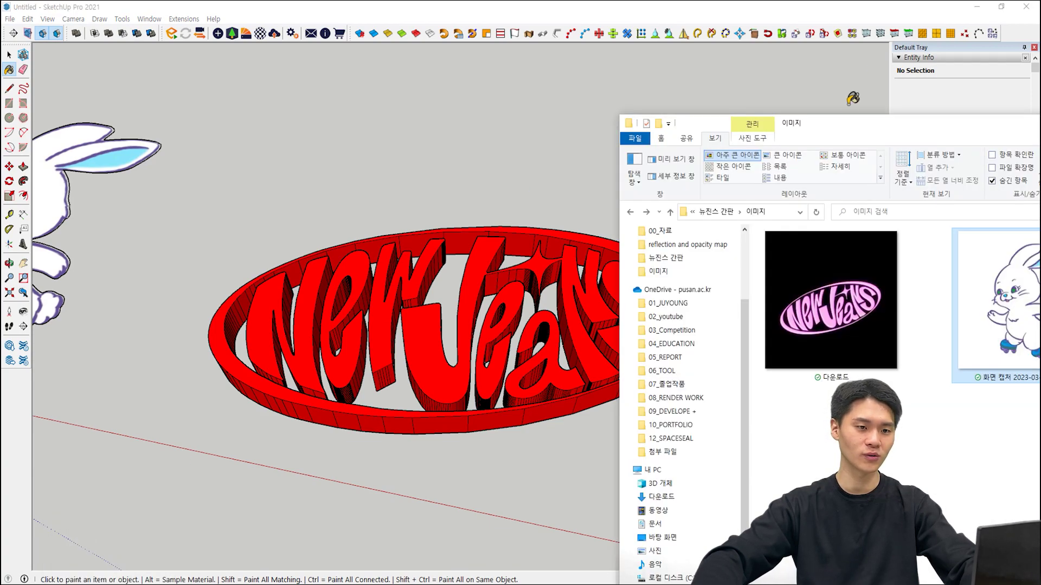
left_click_drag(841, 120, 787, 317)
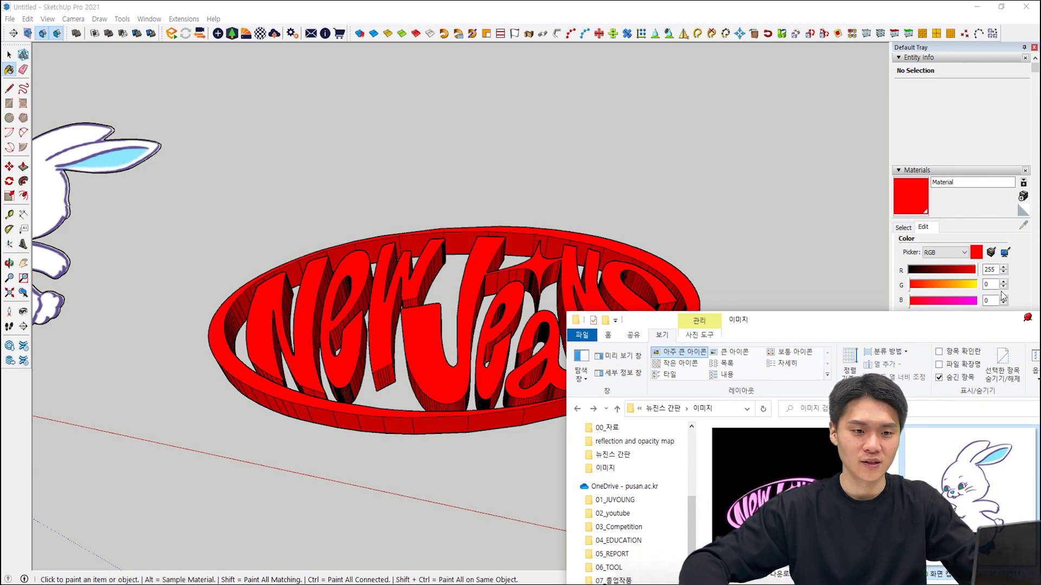
left_click(1004, 253)
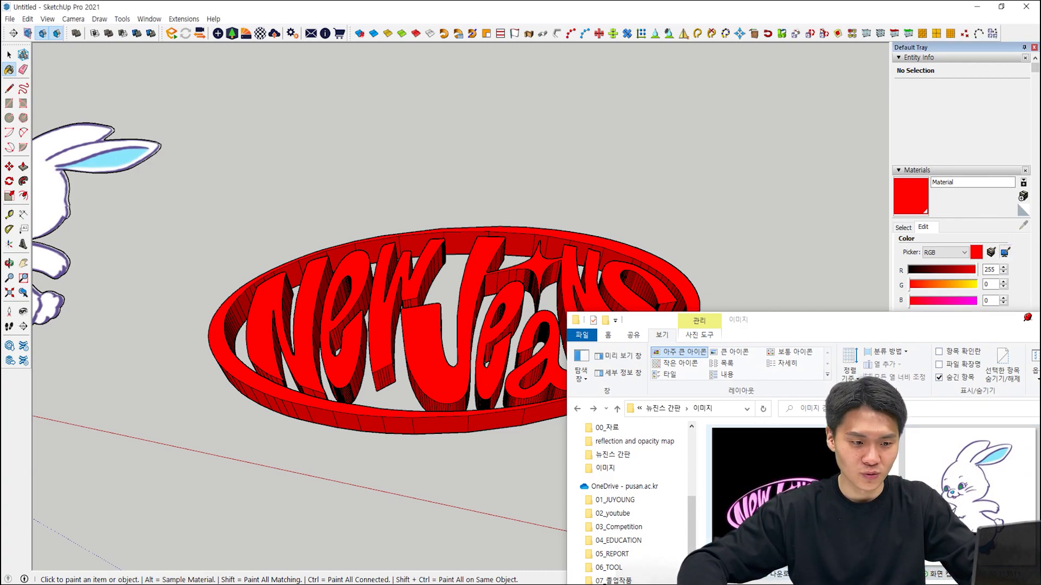
left_click(780, 484)
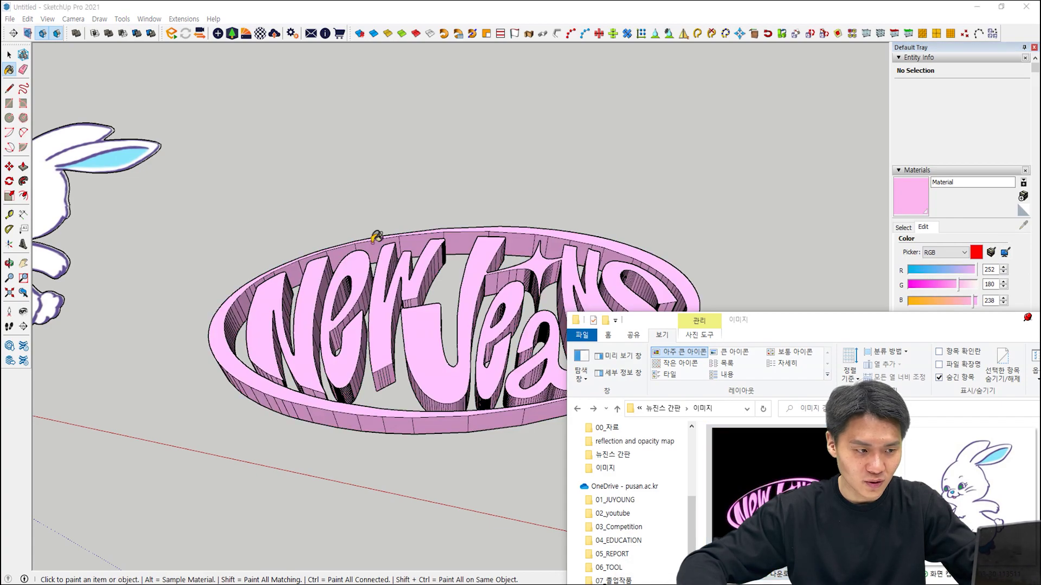
- Bring the rabbit picture from the 이미지 folder into the model as an image beside the logo
left_click(1029, 318)
mouse_move(781, 483)
left_mouse_down()
mouse_move(785, 420)
mouse_move(717, 100)
left_mouse_up()
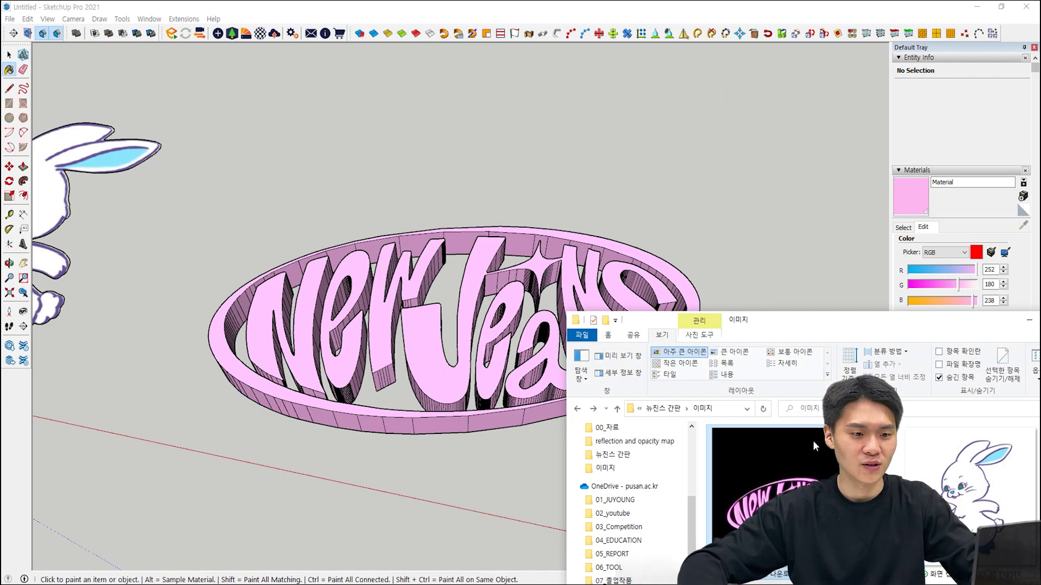
left_click(968, 519)
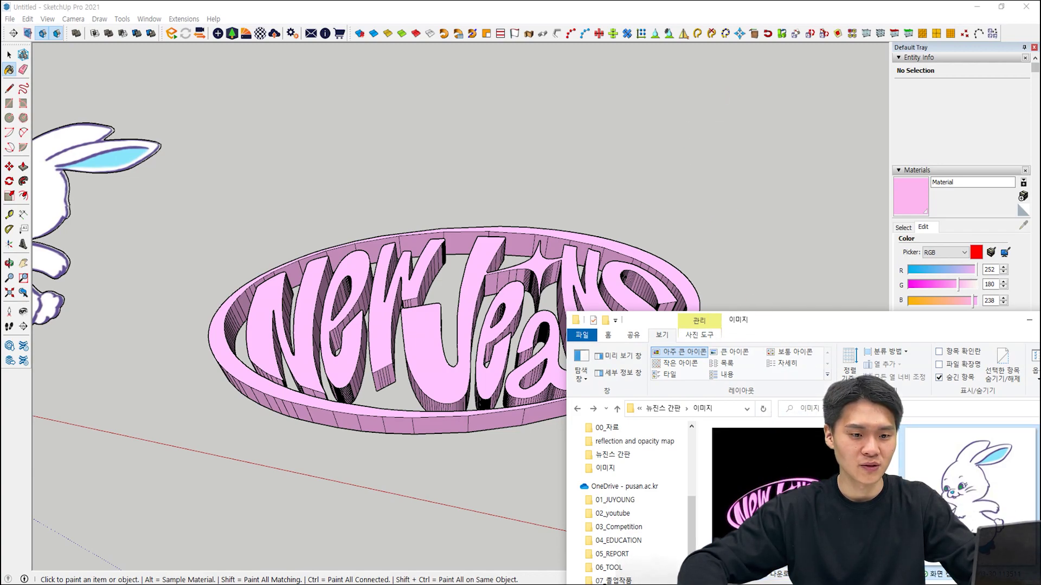
left_click_drag(976, 503, 660, 135)
middle_click_drag(663, 140, 601, 258)
- Group the inserted rabbit image and try matching the pink material's colour to colours in the picture
key("b")
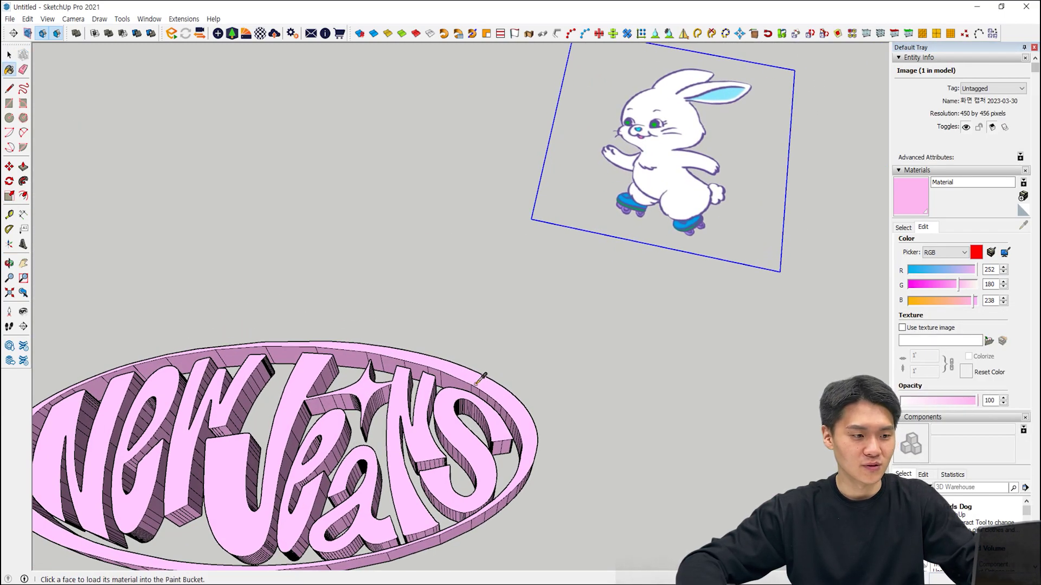
left_click(478, 374)
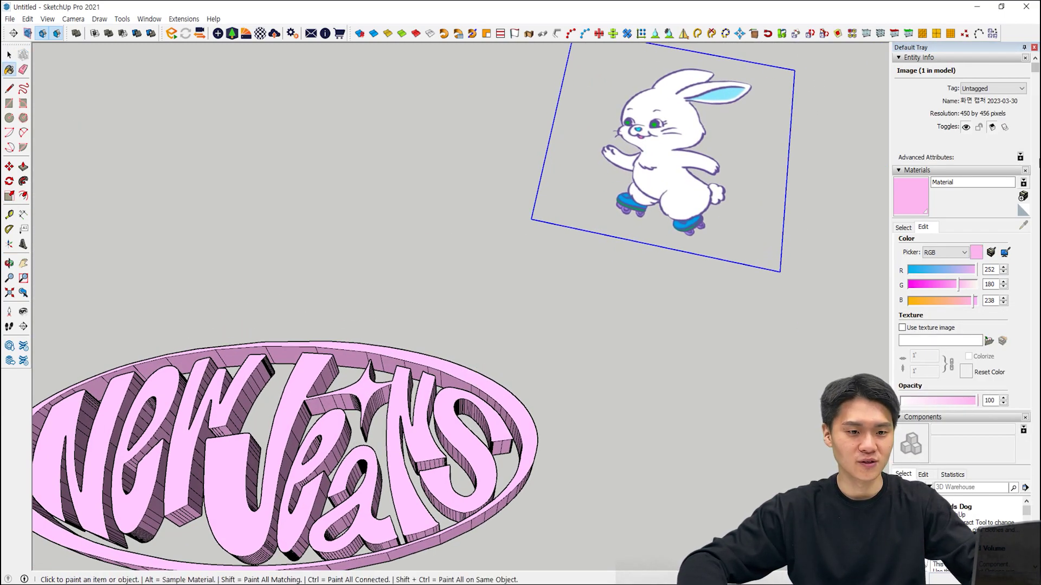
left_click(990, 252)
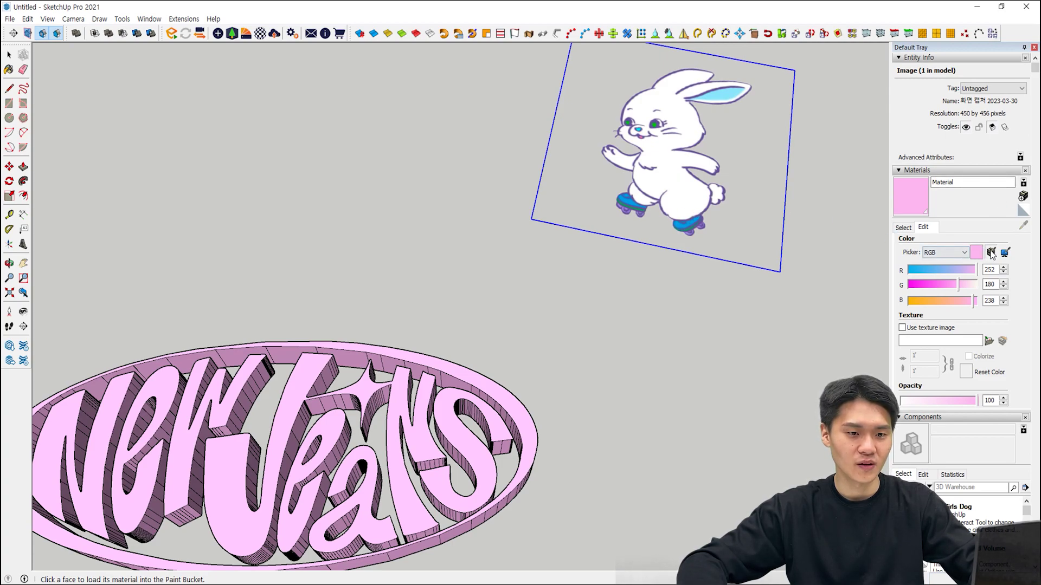
key("space")
middle_click_drag(630, 242, 637, 222)
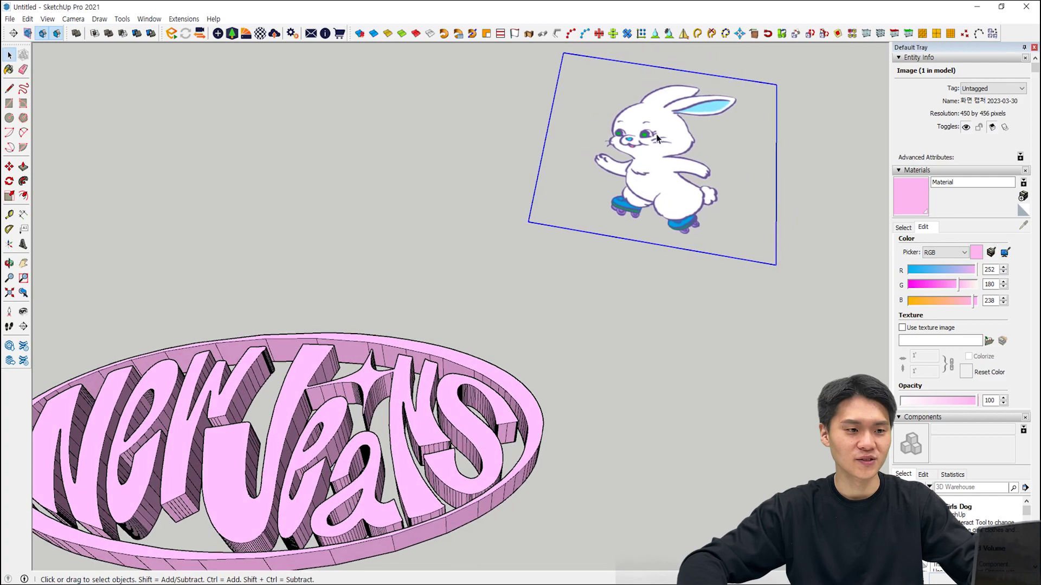
key("ctrl+g")
left_click(994, 252)
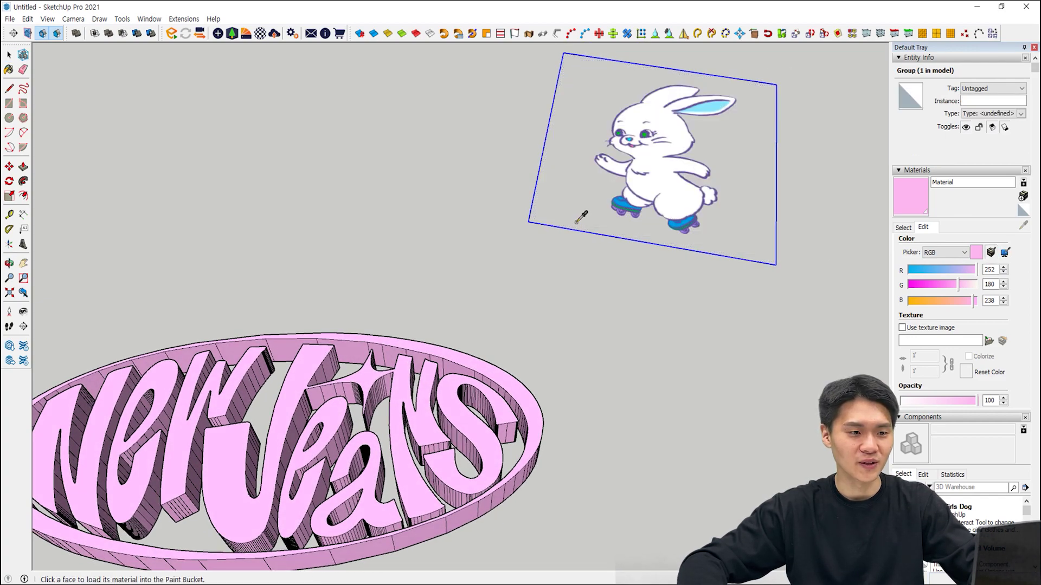
left_click(663, 185)
left_click(1004, 253)
left_click(618, 204)
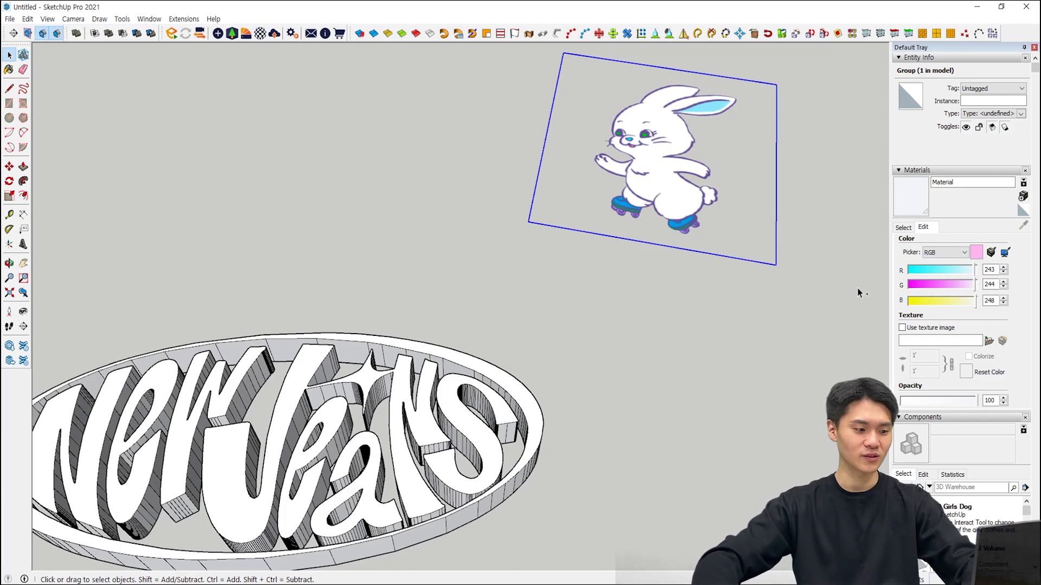
- Undo the last material colour change and delete the grouped rabbit image
key("ctrl+z")
middle_click_drag(840, 286, 638, 114)
key("Delete")
scroll(663, 206, "down", 3)
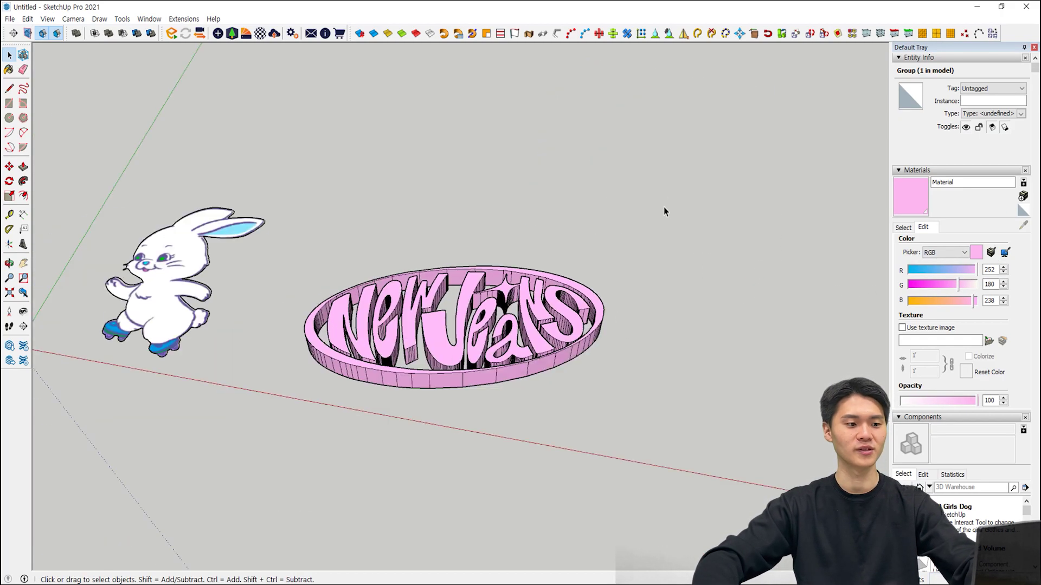
- Open the extruded rabbit component, push or pull its underside face slightly, and leave the component
middle_click_drag(663, 209, 485, 337)
scroll(486, 337, "up", 4)
mouse_move(659, 221)
middle_mouse_down("shift")
mouse_move(648, 287)
mouse_move(588, 286)
mouse_move(320, 345)
mouse_move(294, 262)
middle_mouse_up("shift")
scroll(654, 259, "down", 3)
scroll(320, 343, "up", 3)
middle_click_drag(307, 204, 307, 258, "shift")
double_click(306, 260)
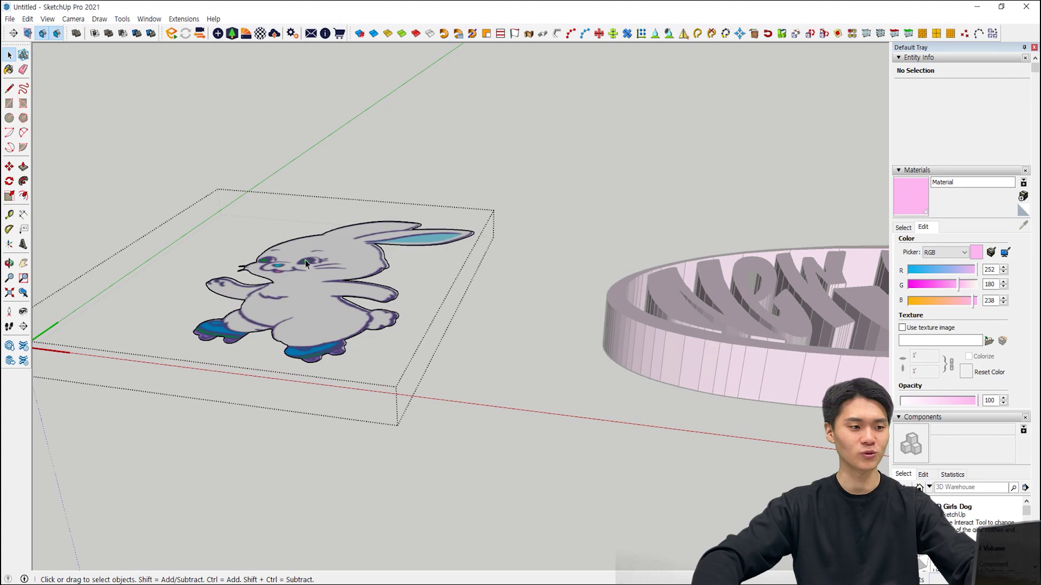
middle_click_drag(312, 402, 304, 330)
key("p")
scroll(311, 301, "up", 4)
middle_click_drag(314, 287, 320, 146)
left_click(305, 266)
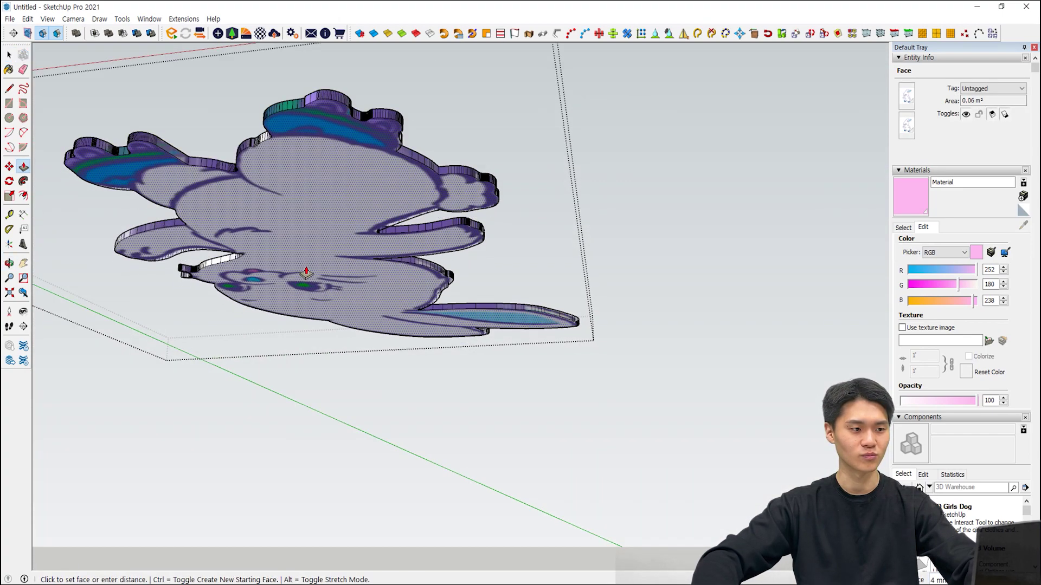
left_click(307, 271)
key("space")
middle_click_drag(306, 272, 380, 434)
key("Escape")
scroll(437, 324, "down", 5)
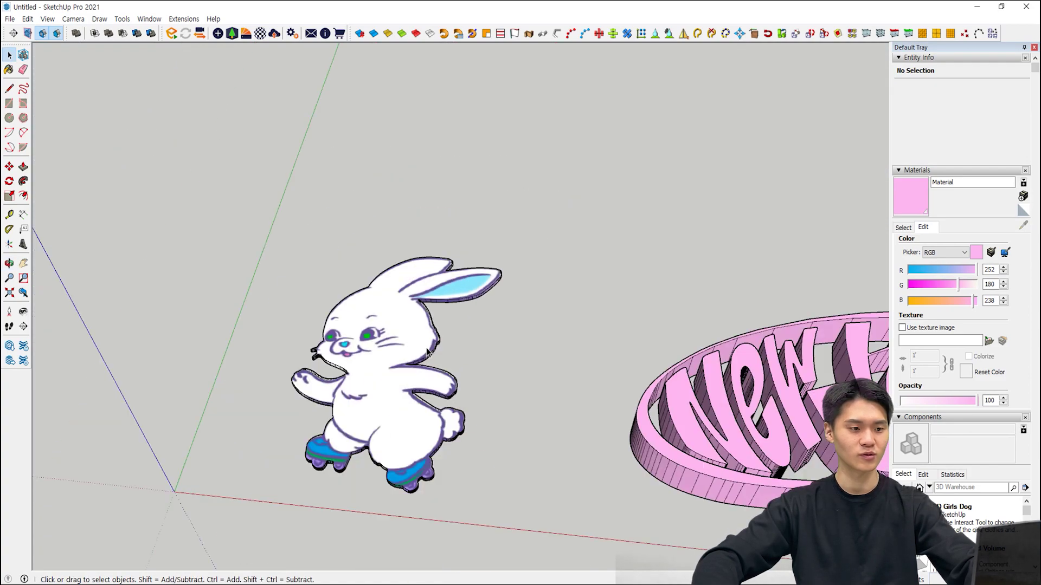
- Move the rabbit component slightly upward from its lower corner
middle_click_drag(438, 328, 412, 336)
left_click(374, 369)
key("m")
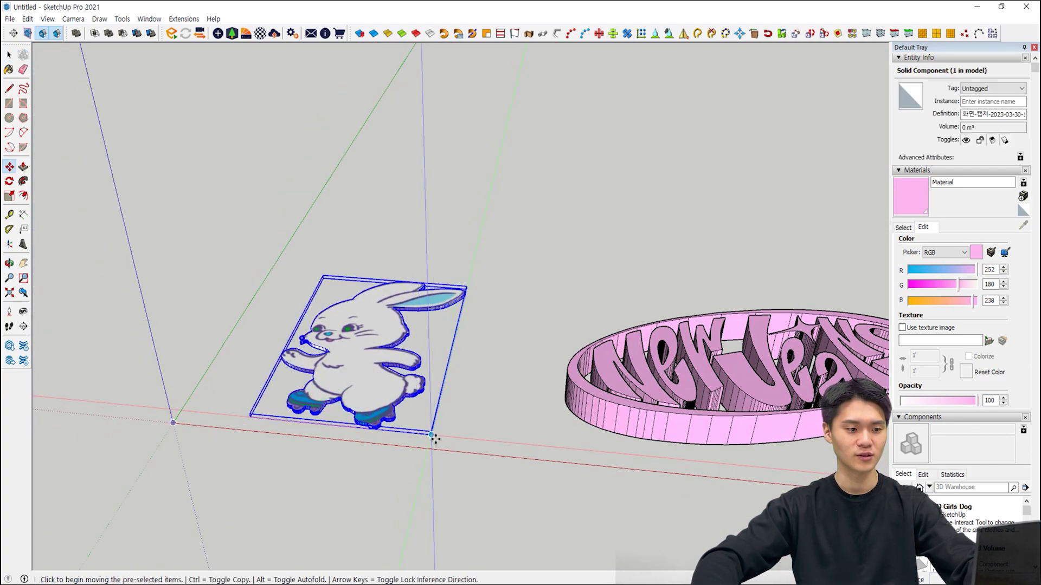
left_click(435, 439)
key("space")
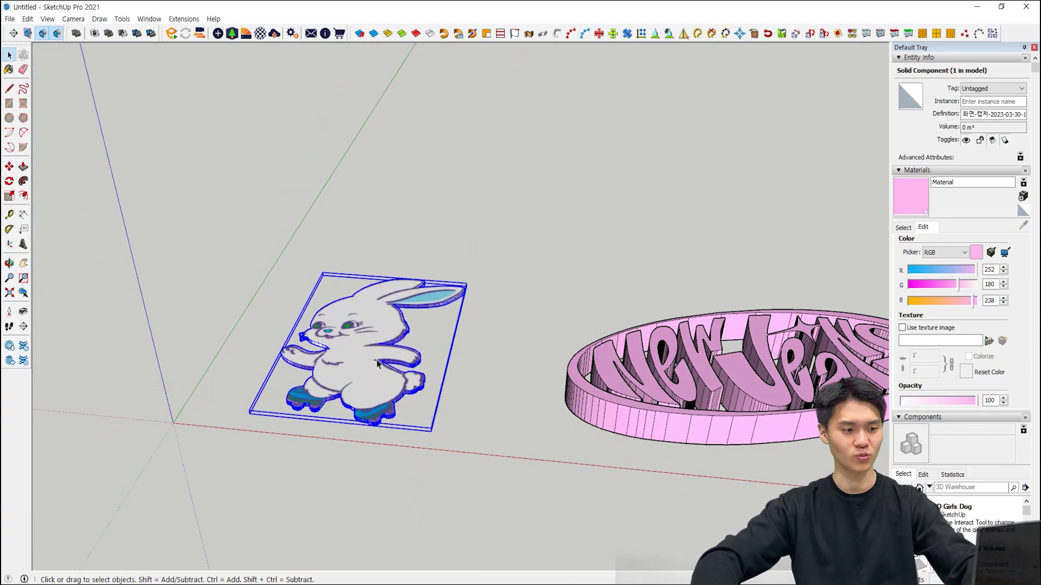
- Open the rabbit component, extrude its top face to the height of the NewJeans logo ring, and leave the component
double_click(363, 358)
key("p")
left_click(373, 364)
left_click(589, 385)
key("space")
left_click(487, 377)
middle_click_drag(487, 382, 364, 298)
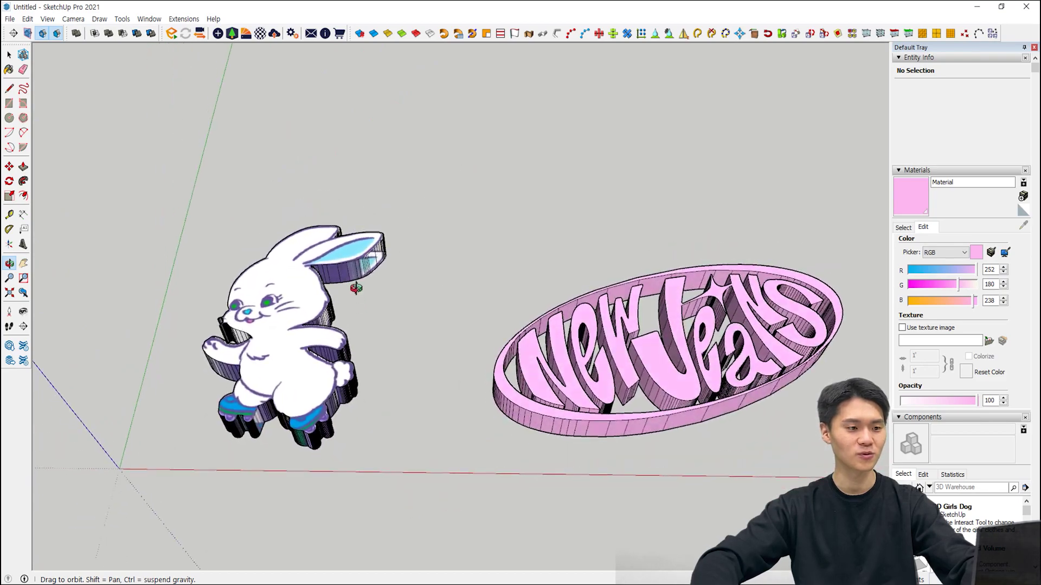
scroll(356, 340, "up", 4)
middle_click_drag(480, 333, 386, 480)
scroll(402, 405, "down", 5)
middle_click_drag(576, 450, 547, 428)
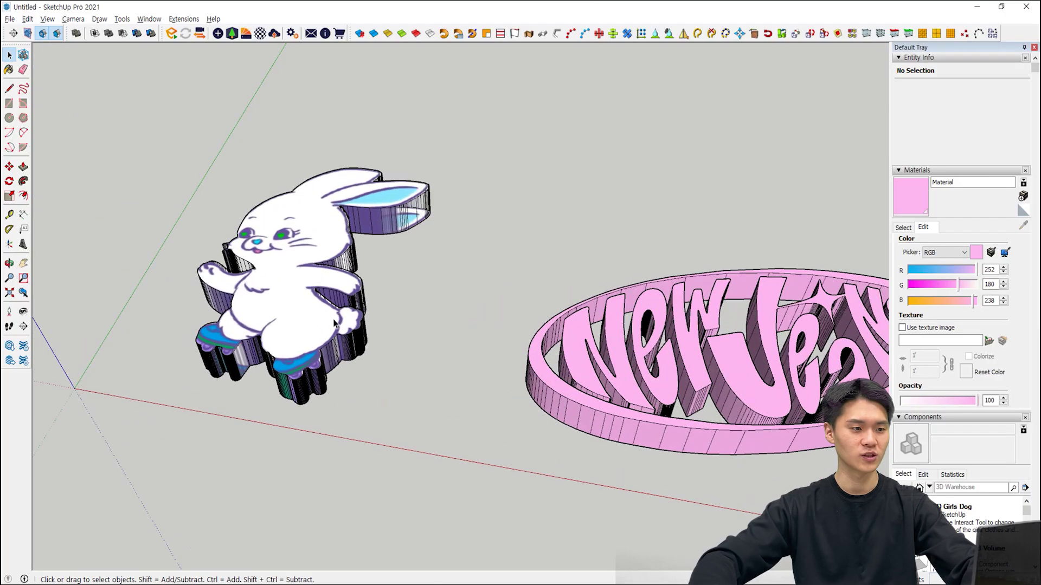
- Draw a large rectangle on the ground beside the rabbit as the base of a wall
middle_click_drag(737, 317, 681, 305)
scroll(676, 311, "down", 3)
middle_click_drag(446, 354, 796, 559, "shift")
scroll(592, 458, "down", 2)
middle_click_drag(592, 458, 536, 399, "shift")
key("r")
left_click(370, 428)
middle_click_drag(347, 304, 739, 273, "shift")
left_click(221, 327)
- Extrude the rectangle upward into a tall wall block and group the block
key("space")
key("p")
left_click(629, 354)
scroll(662, 147, "down", 3)
middle_click_drag(664, 142, 577, 268, "shift")
left_click(586, 145)
middle_click_drag(743, 294, 575, 314, "shift")
key("space")
double_click(342, 324)
left_click(342, 326)
key("ctrl+g")
- Select the rabbit and the NewJeans logo and rotate both 90 degrees so that they stand upright
middle_click_drag(786, 383, 402, 456)
scroll(372, 343, "up", 3)
left_click(372, 339)
middle_click_drag(525, 422, 432, 392)
scroll(432, 392, "up", 2)
left_click(428, 390, "shift")
middle_click_drag(548, 534, 491, 564)
key("q")
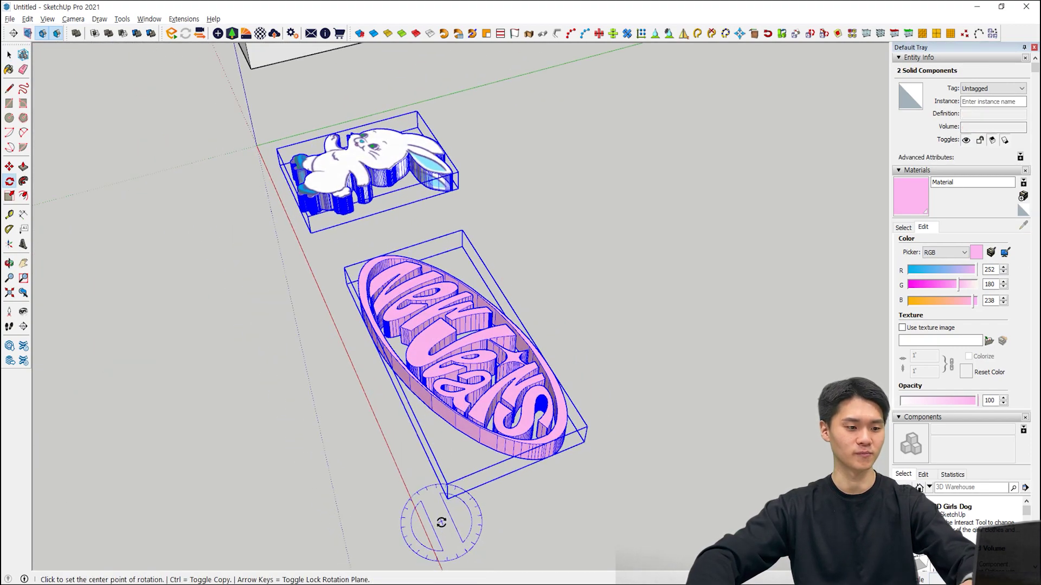
left_click(447, 499)
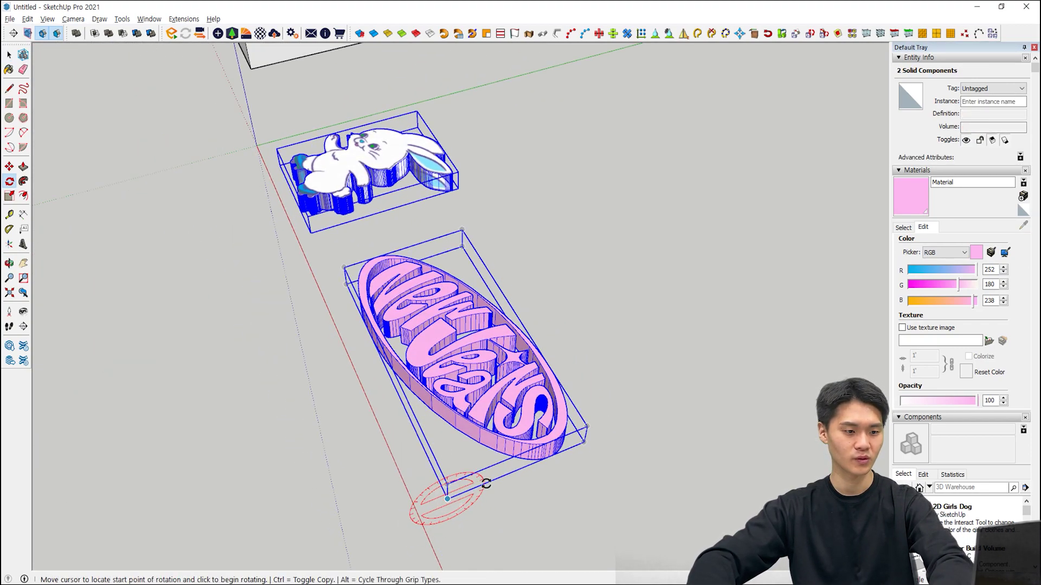
left_click(586, 441)
type("90")
key("Return")
key("space")
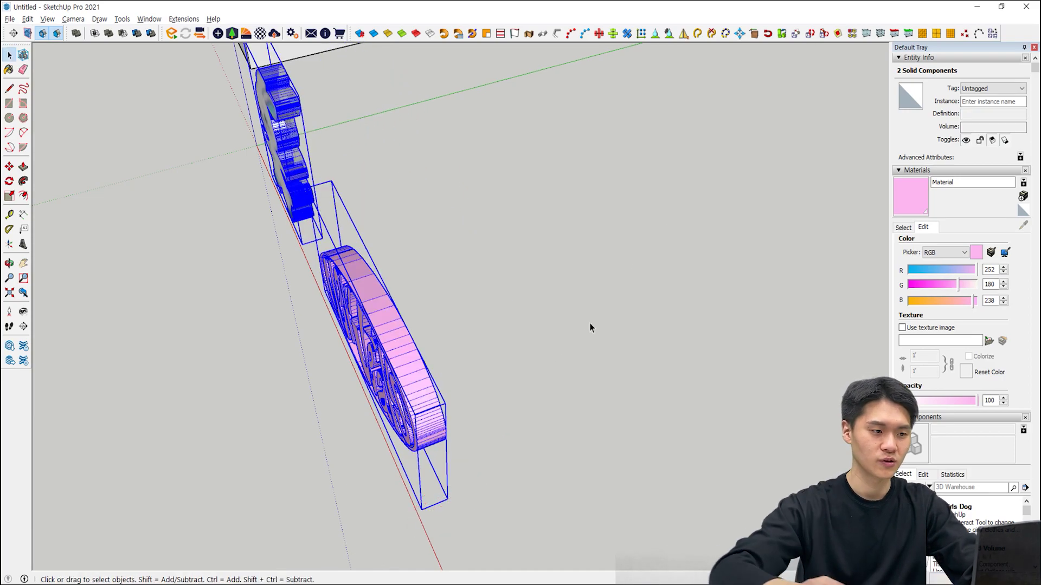
- Move the upright rabbit and NewJeans logo together onto the front of the wall block
scroll(821, 357, "down", 3)
middle_click_drag(517, 415, 629, 433, "shift")
key("m")
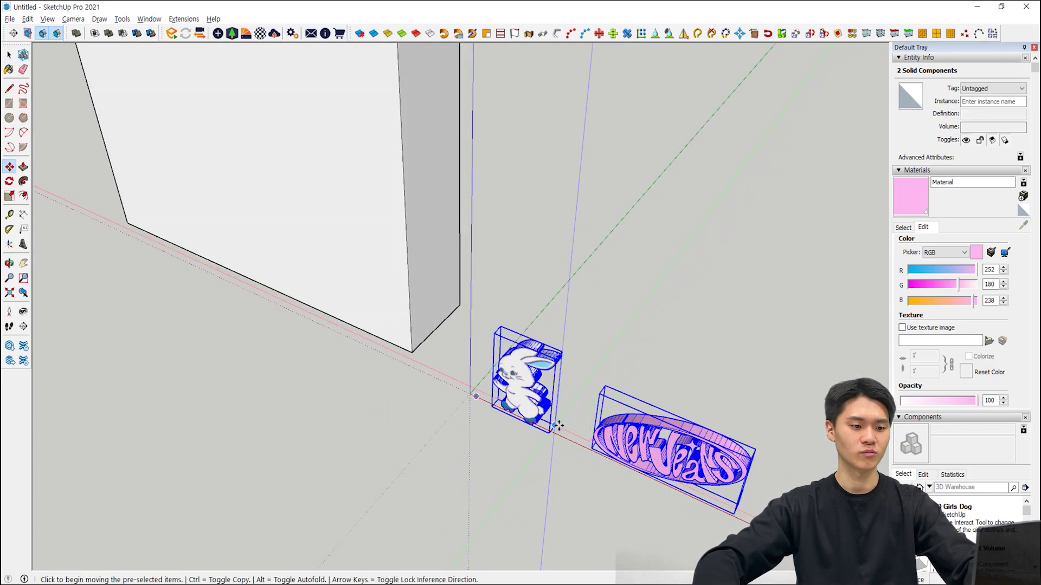
left_click(549, 429)
middle_click_drag(244, 230, 553, 483, "shift")
left_click(470, 437)
middle_click_drag(612, 380, 819, 231)
key("space")
- Move the rabbit and logo slightly outward from the wall, leaving a small gap behind them
key("m")
left_click(571, 451)
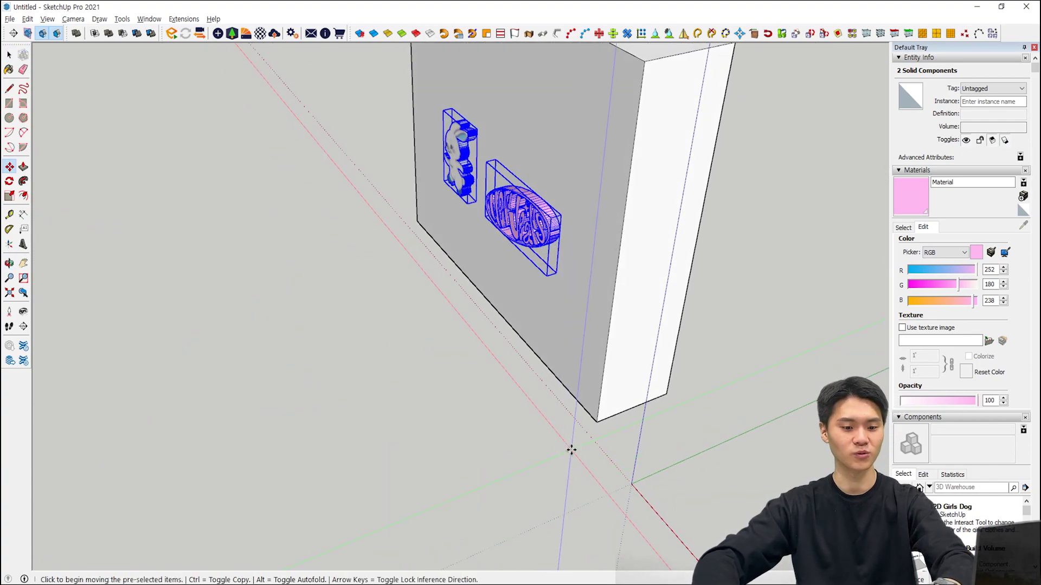
left_click(544, 466)
key("space")
scroll(512, 270, "up", 3)
middle_click_drag(512, 270, 390, 390, "shift")
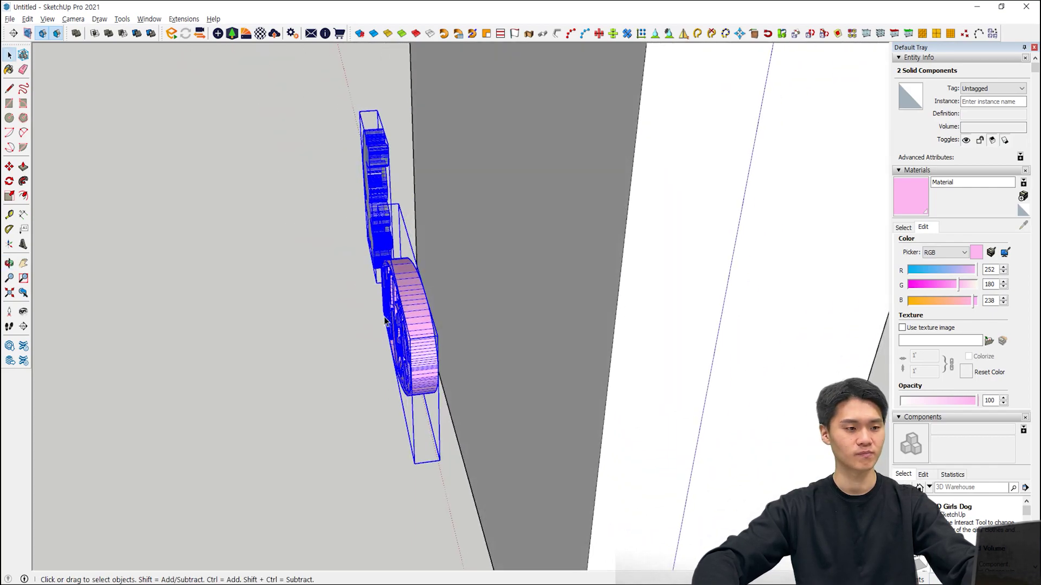
- Open the NewJeans logo component and create a second pink material with RGB 252, 180, 238 and opacity 100
scroll(425, 302, "up", 2)
scroll(427, 303, "up", 2)
double_click(435, 312)
middle_click_drag(449, 327, 296, 236)
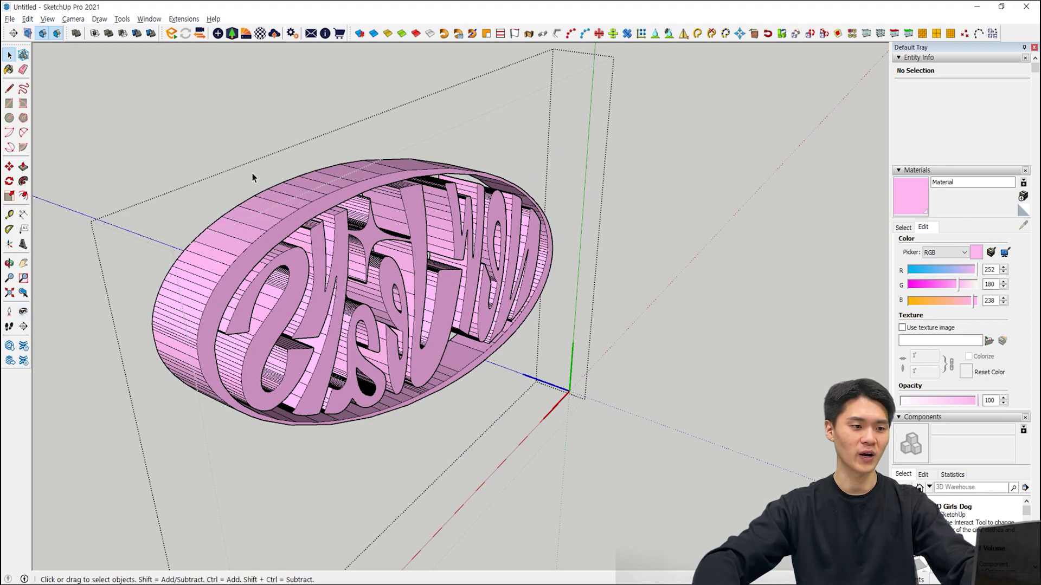
key("b")
key("alt")
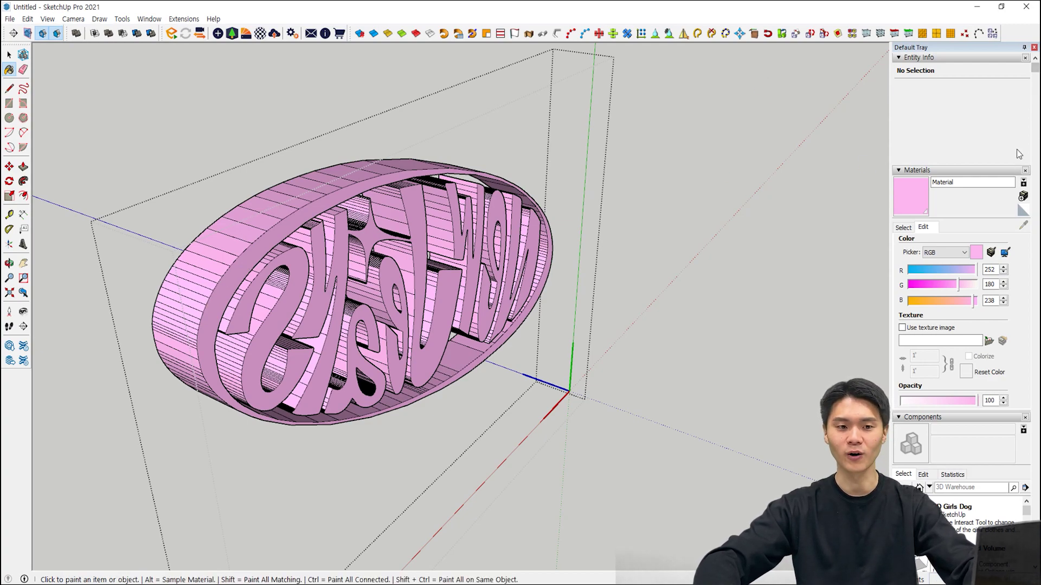
left_click(1023, 198)
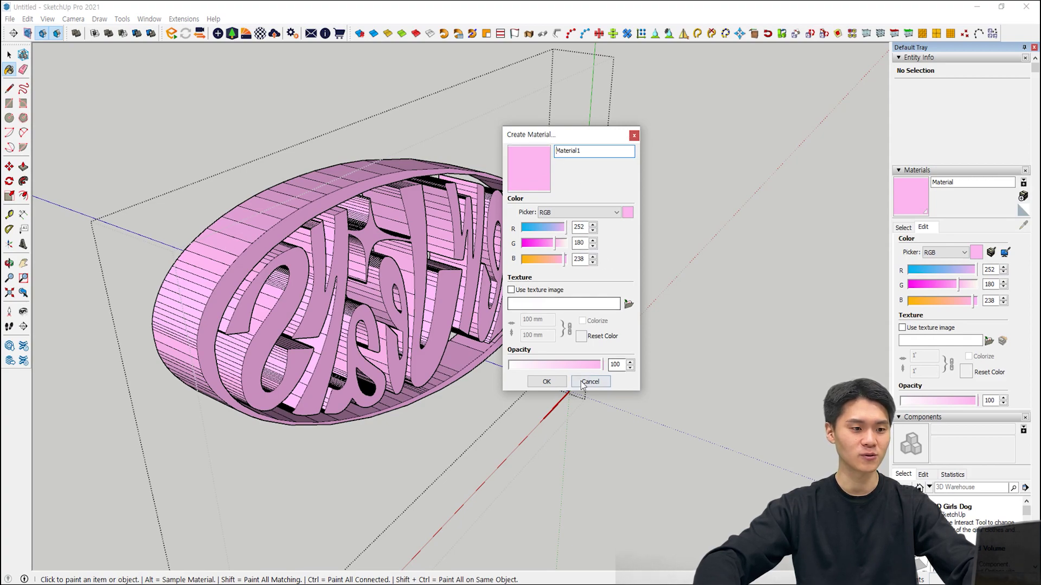
left_click(552, 387)
- Paint the back faces of the oval ring and of the n, e and a in "Jeans" with the new pink material
key("space")
scroll(212, 325, "up", 3)
left_click(210, 310)
key("b")
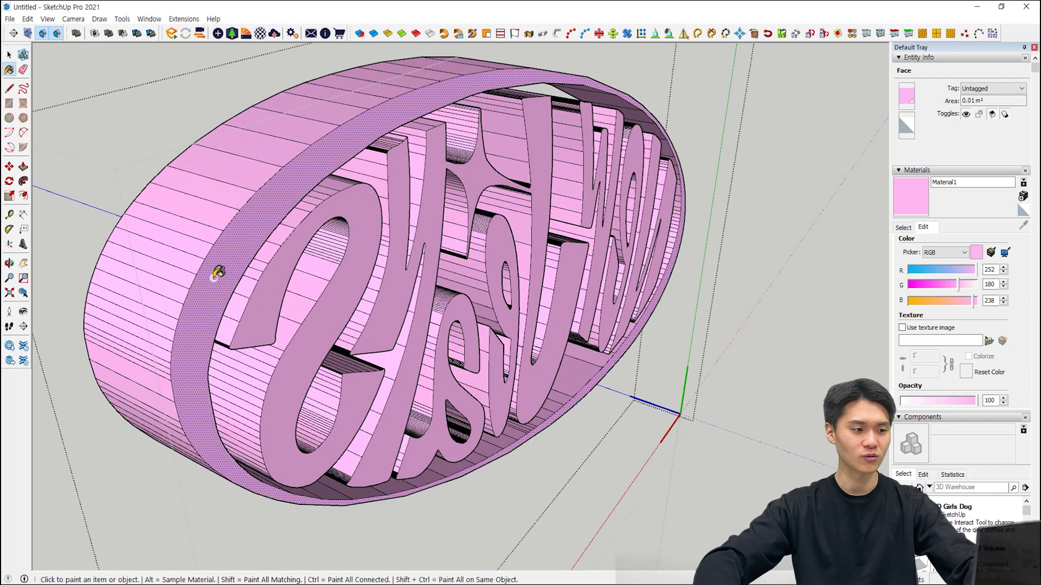
key("space")
left_click(398, 172)
key("b")
key("space")
left_click(495, 254)
key("b")
key("space")
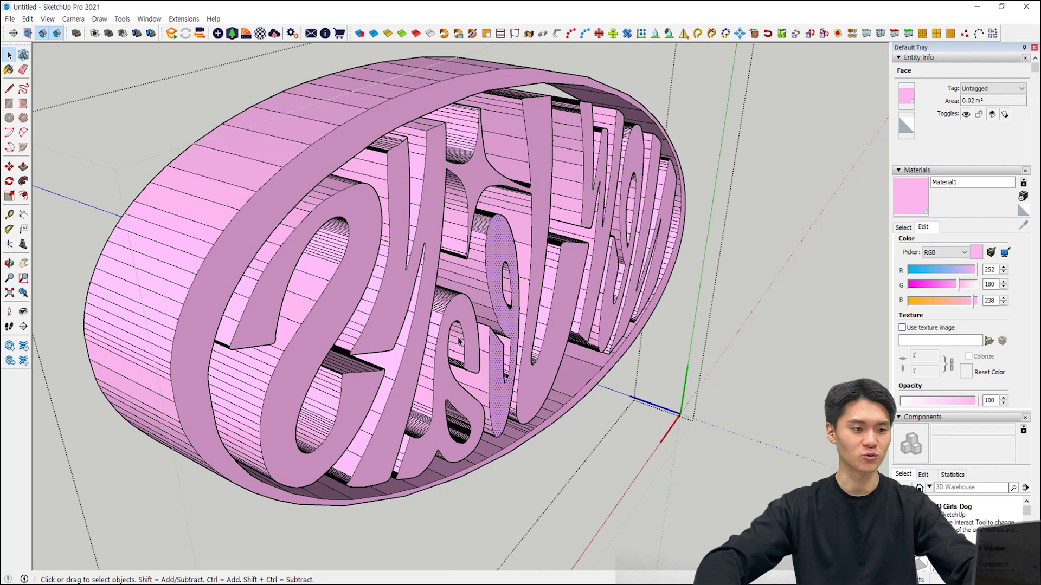
left_click(463, 311)
key("b")
- Paint the back faces of the J and of the letters in "New" with the new pink material
left_click(568, 269)
key("b")
key("space")
left_click(591, 187)
key("b")
key("space")
left_click(633, 162)
key("b")
middle_click_drag(666, 195, 666, 194)
scroll(666, 195, "up", 5)
key("space")
key("b")
key("space")
scroll(644, 225, "down", 10)
middle_click_drag(644, 225, 372, 256)
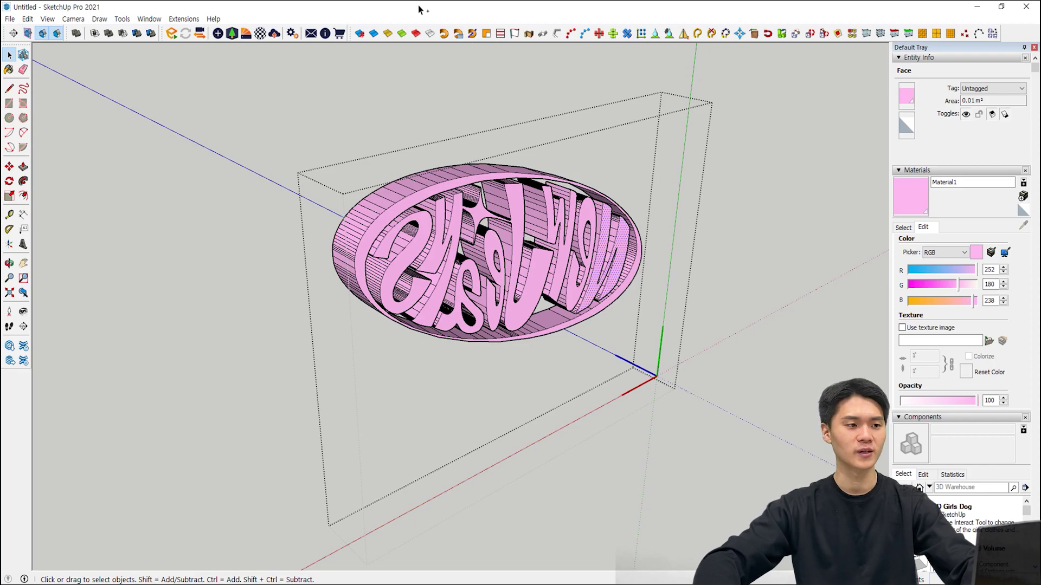
- Open the Enscape Material Editor, sample the logo's back-face material Material1, and set its type to Self-illuminated
left_click(261, 34)
left_click_drag(258, 36, 263, 71)
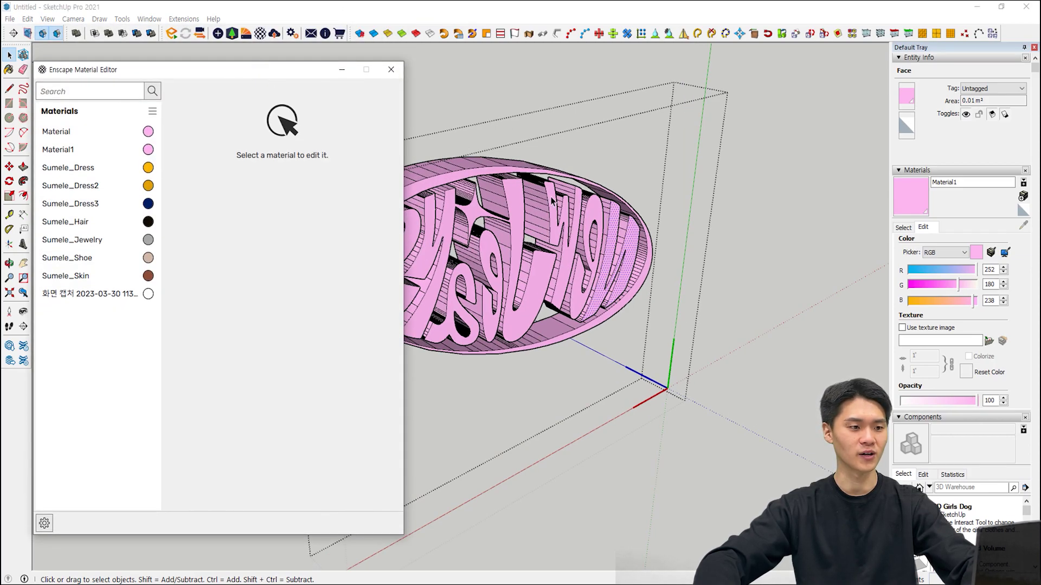
scroll(552, 200, "up", 3)
key("b")
left_click(516, 193, "alt")
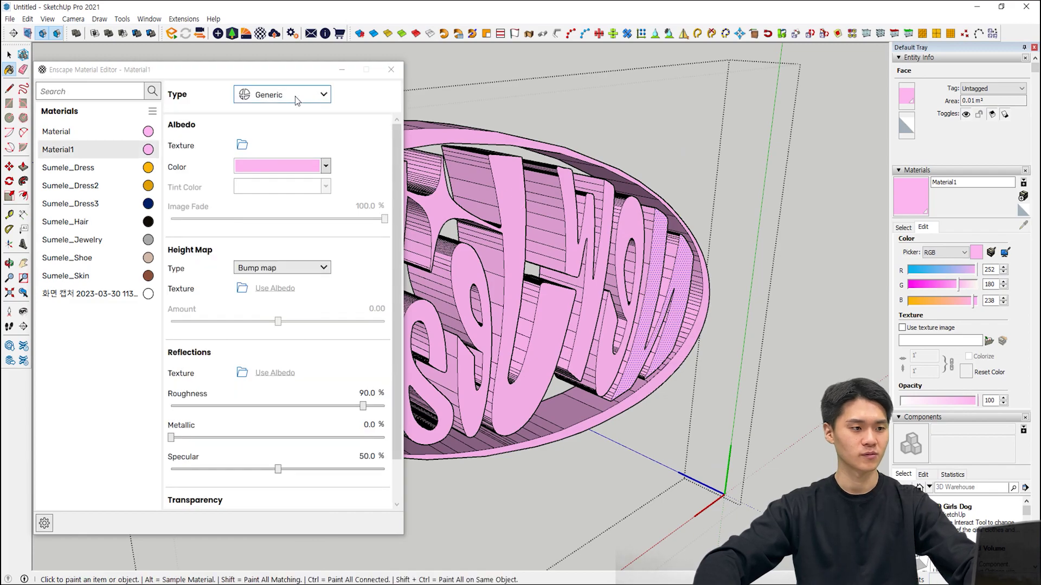
middle_click_drag(797, 232, 699, 231)
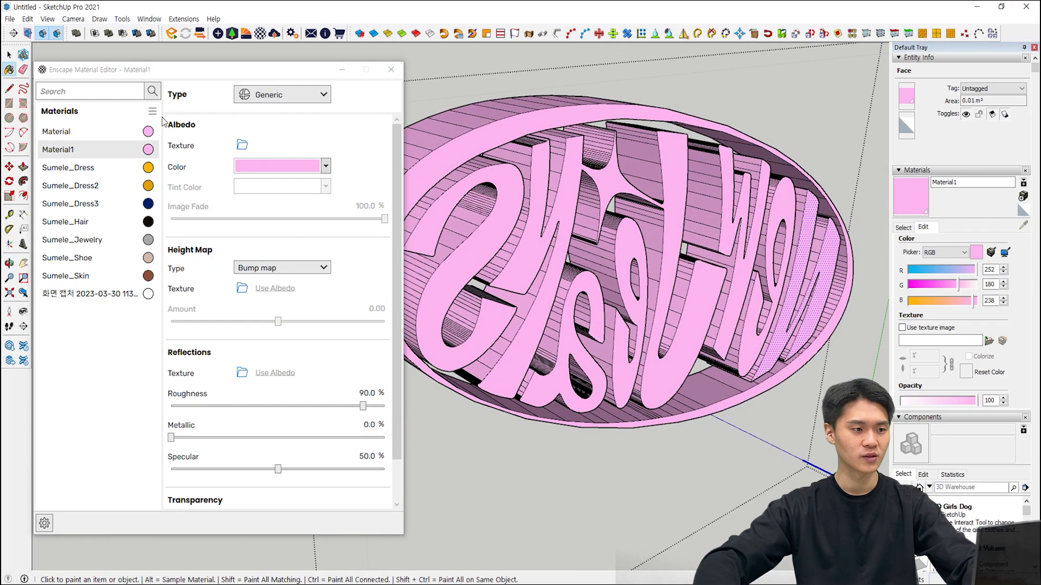
left_click(275, 101)
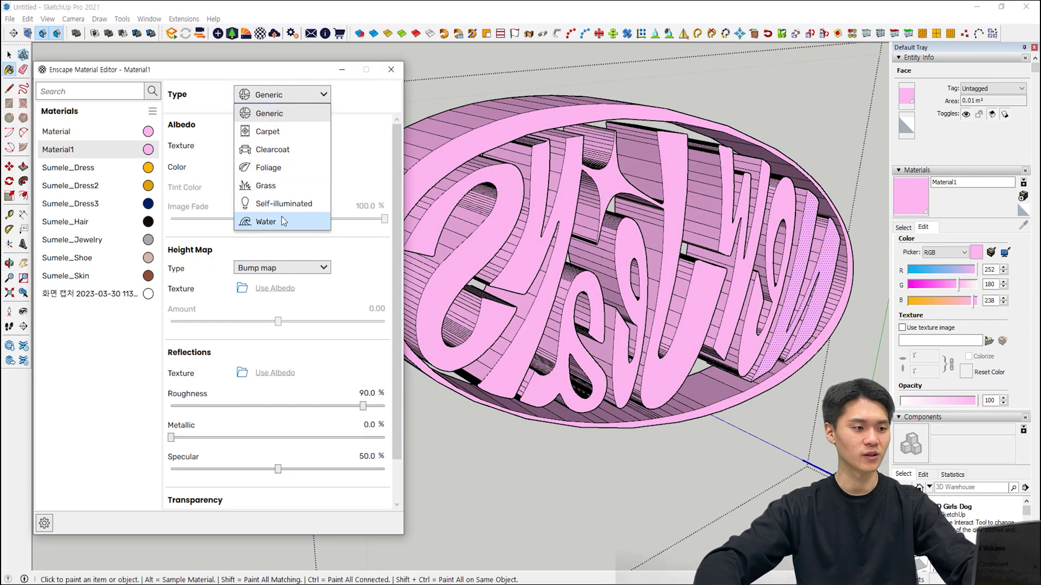
left_click(302, 204)
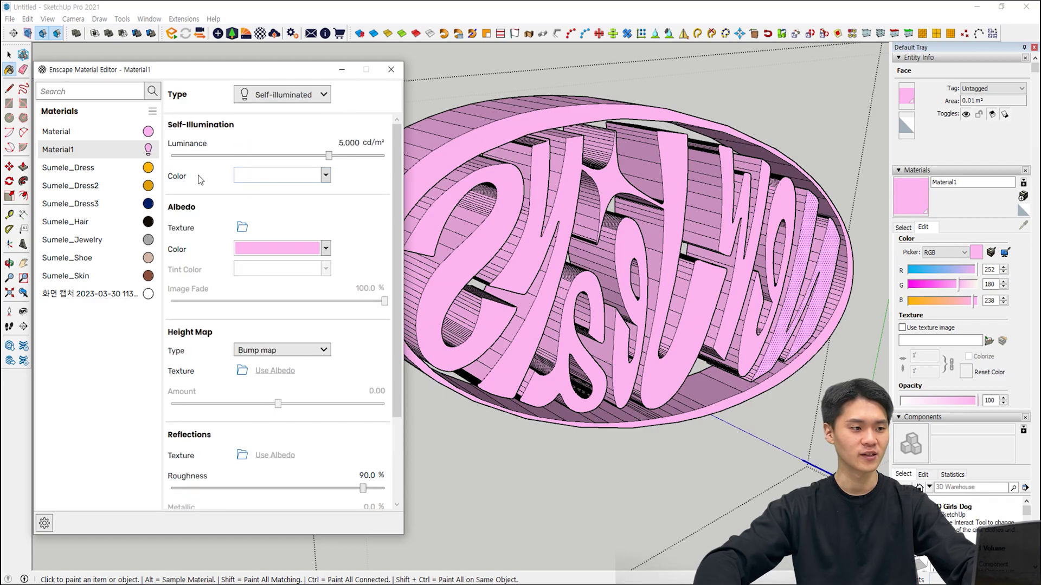
- Give Material1 the self-illumination color #FCB4EE, matching its albedo, and a luminance of 100,000 cd/m²
left_click(256, 247)
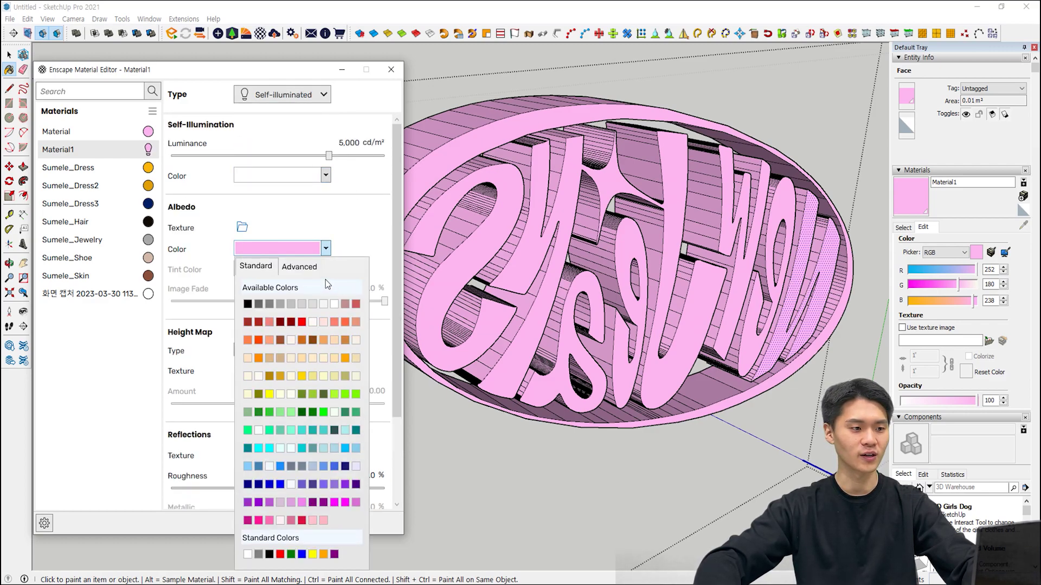
left_click(301, 266)
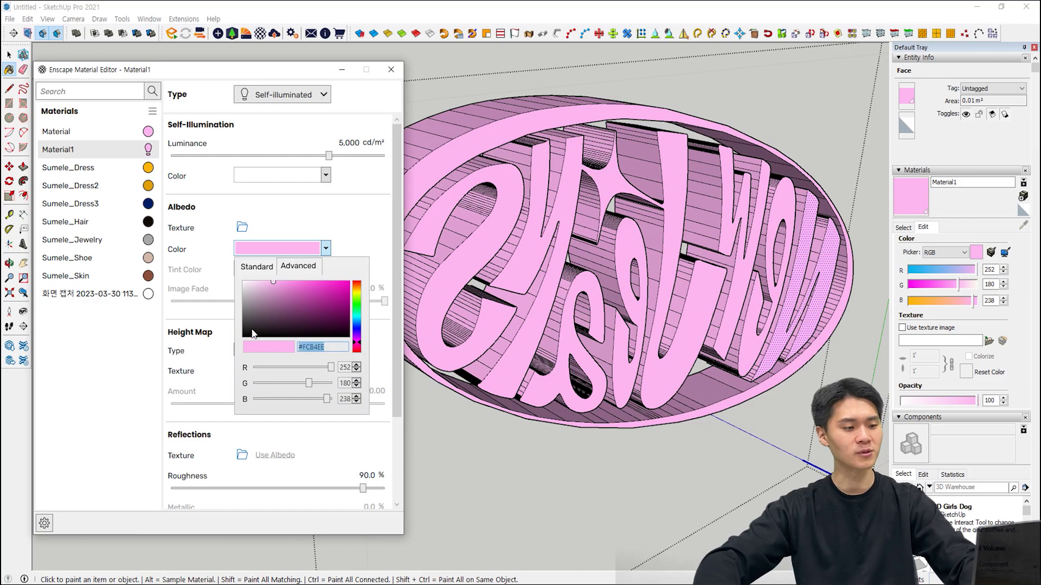
left_click(354, 183)
left_click(307, 181)
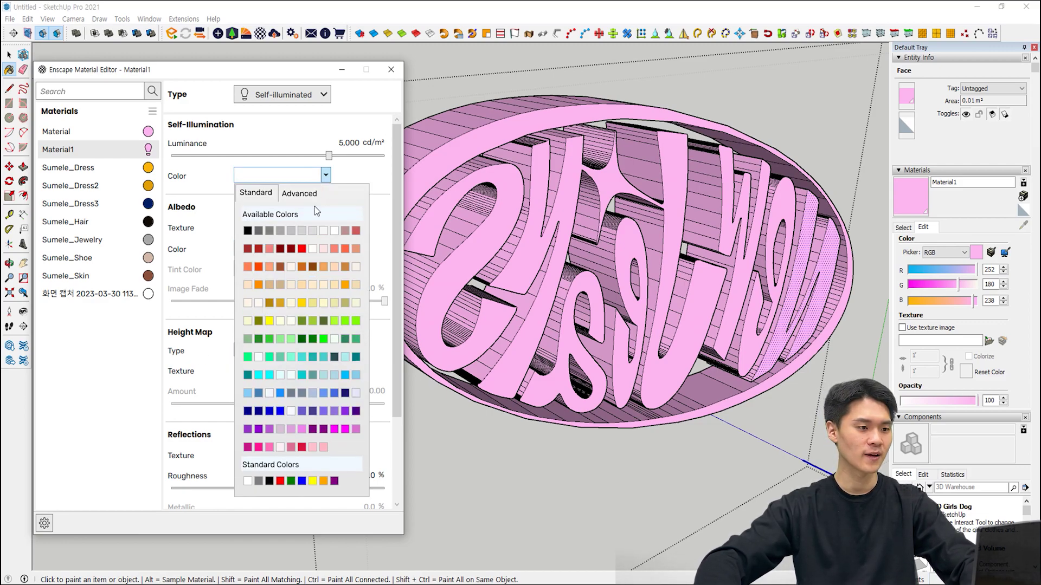
left_click(306, 194)
left_click_drag(328, 274, 166, 300)
type("#FCB4EE")
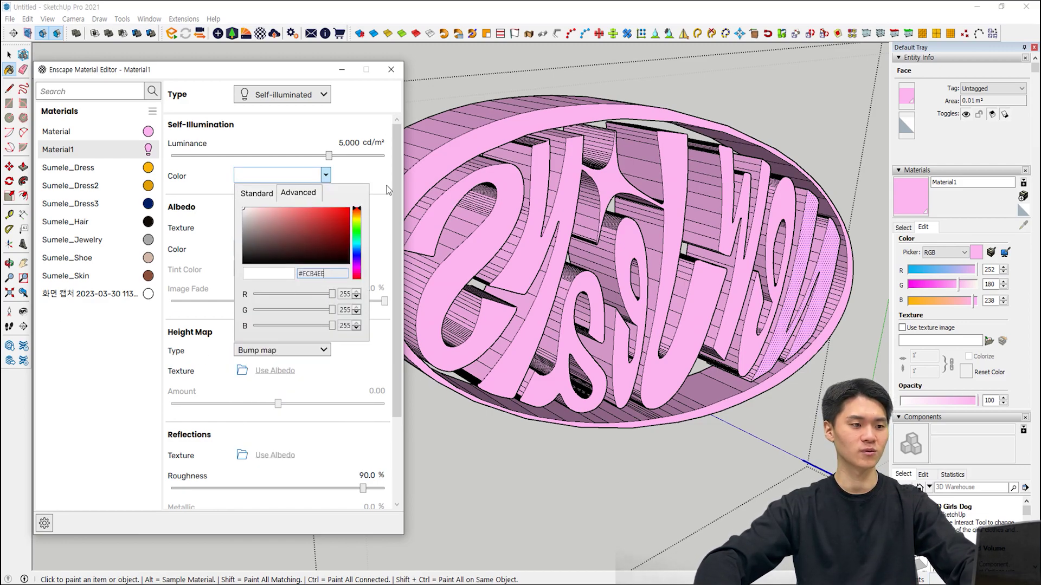
key("Return")
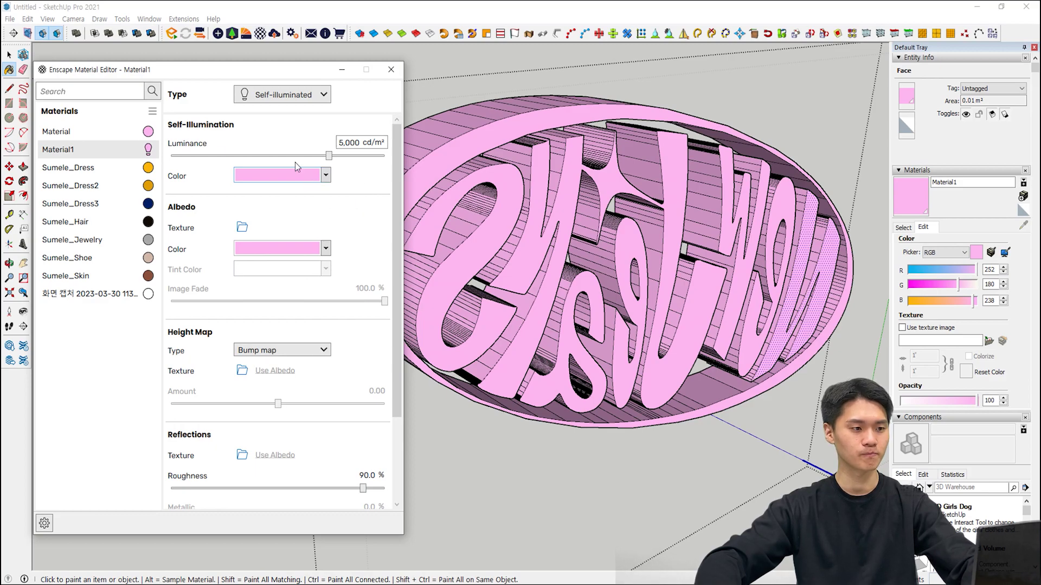
left_click_drag(328, 156, 629, 123)
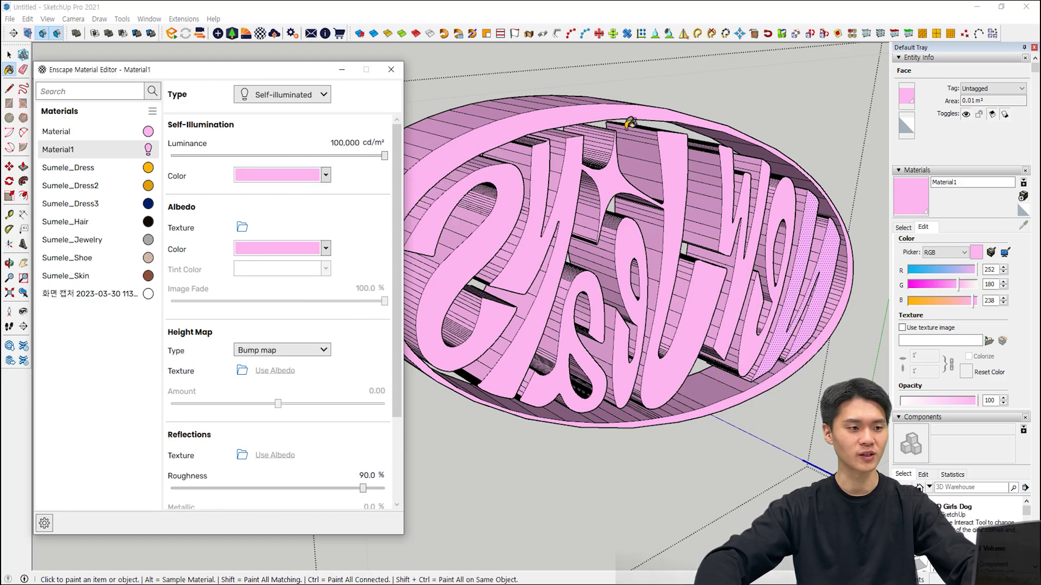
left_click(349, 68)
- Close the logo component and open the rabbit component for editing with its back side in view
key("space")
middle_click_drag(547, 239, 692, 251)
scroll(692, 250, "down", 5)
left_click(604, 269)
mouse_move(604, 268)
middle_mouse_down()
mouse_move(1033, 302)
mouse_move(634, 245)
mouse_move(627, 262)
middle_mouse_up()
scroll(626, 262, "down", 4)
middle_click_drag(474, 267, 528, 192)
middle_click_drag(263, 233, 576, 175)
scroll(422, 200, "up", 6)
double_click(332, 232)
key("i")
middle_click_drag(373, 228, 448, 226)
scroll(448, 226, "up", 1)
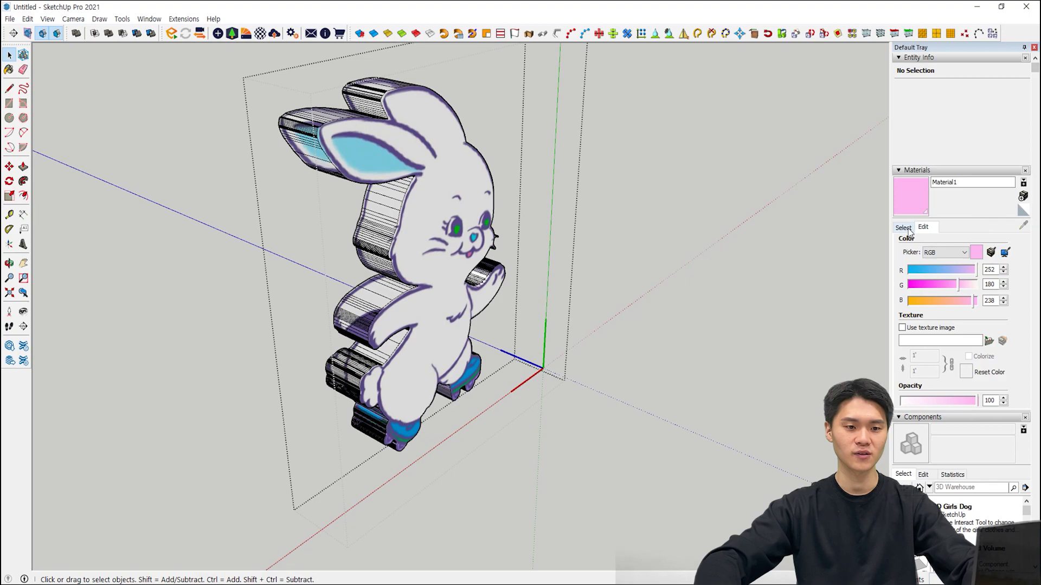
- Create a new material from 0010_Snow in Colors-Named and paint the rabbit's back face with it
left_click(904, 227)
left_click(975, 243)
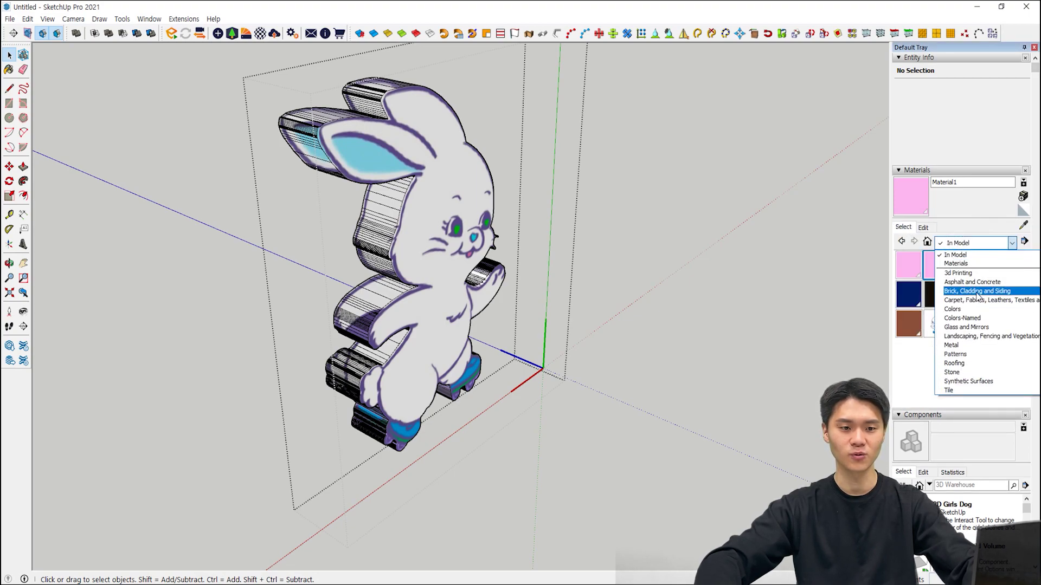
left_click(991, 318)
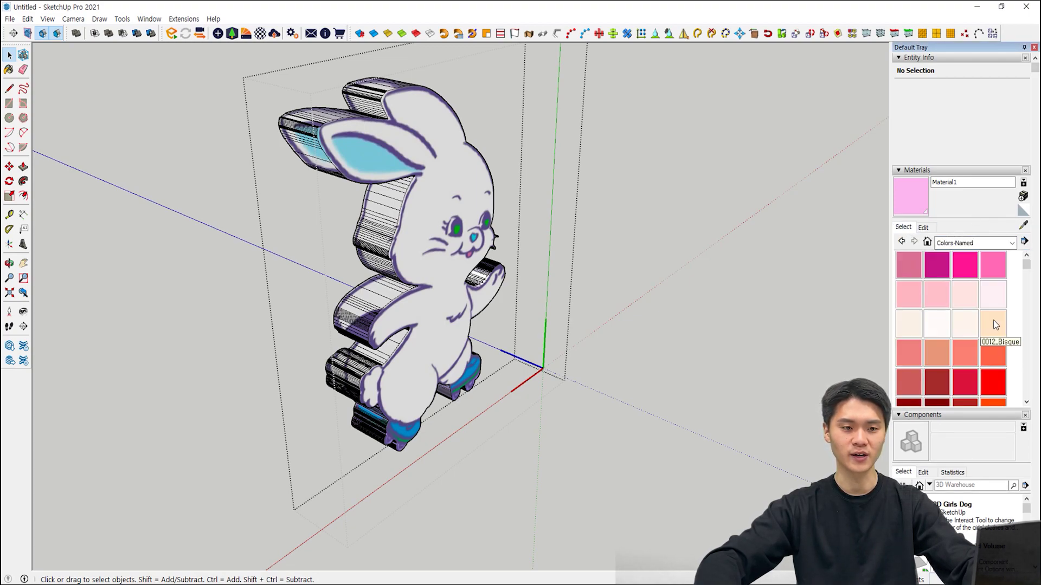
left_click(1002, 296)
left_click(966, 323)
left_click(936, 323)
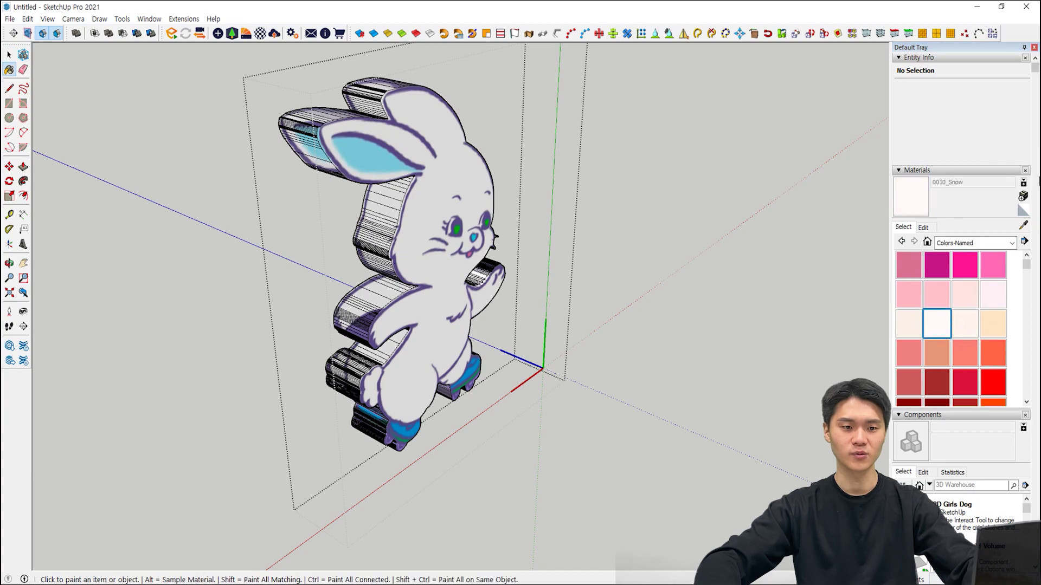
left_click(1023, 196)
left_click(555, 383)
middle_click_drag(531, 334, 504, 217)
key("space")
left_click(448, 246)
key("b")
left_click(445, 194)
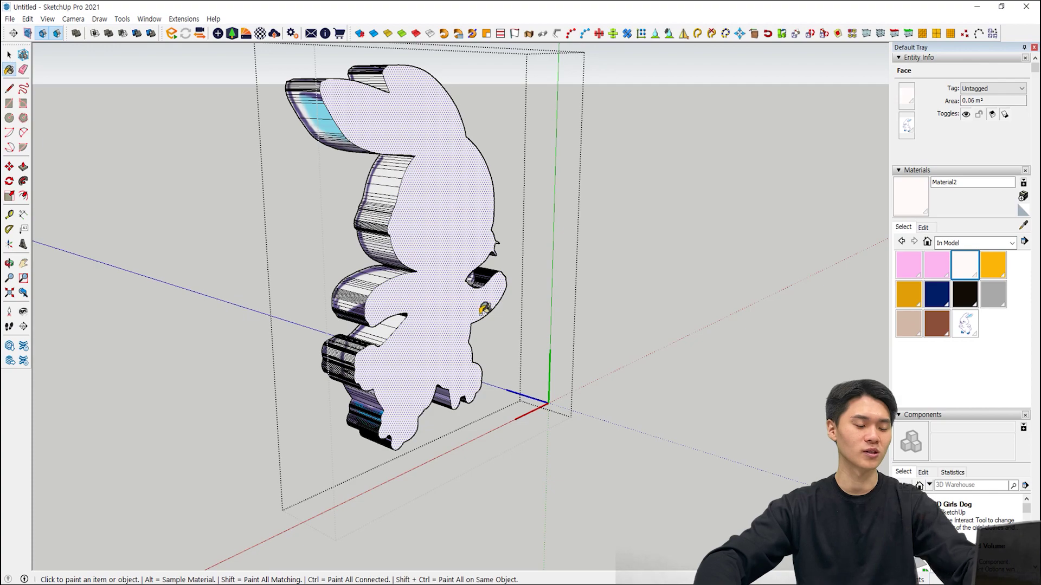
- Set the rabbit's back-face material, Material2, to the Self-illuminated type in the Enscape Material Editor
key("ctrl+m")
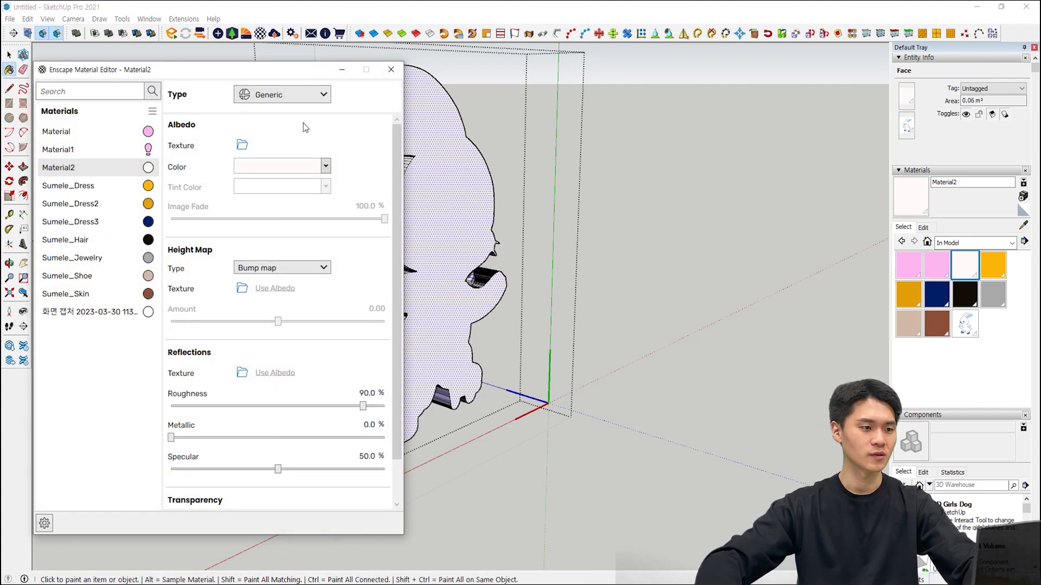
left_click(298, 98)
left_click(298, 206)
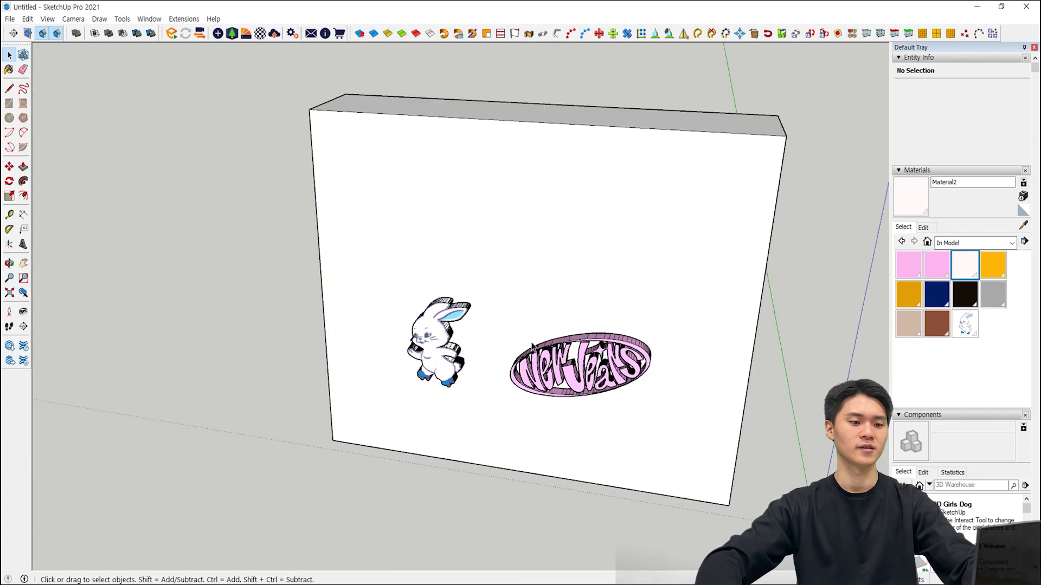
- Open the wall group and paint all of its faces with the black Sumele_Hair material
middle_click_drag(709, 310, 585, 316, "shift")
middle_click_drag(732, 290, 738, 238)
left_click(970, 293)
key("space")
left_click(463, 282)
double_click(472, 273)
triple_click(472, 272)
key("b")
left_click(474, 271)
key("space")
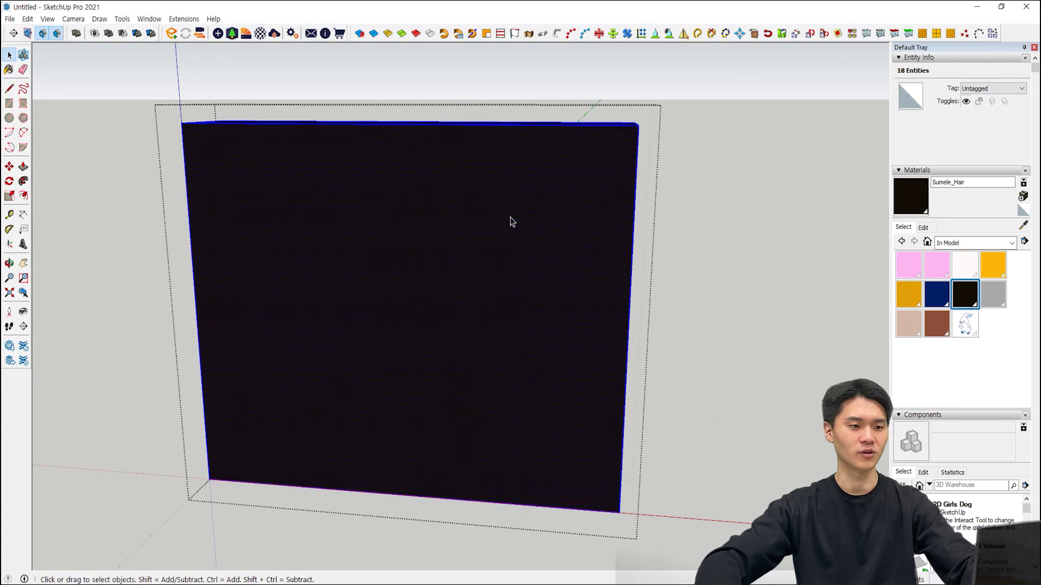
key("Escape")
- Move the NewJeans logo to a position directly above the rabbit on the wall
mouse_move(472, 341)
middle_mouse_down("shift")
mouse_move(500, 262)
mouse_move(500, 217)
middle_mouse_up("shift")
scroll(500, 266, "up", 1)
scroll(499, 266, "up", 1)
left_click_drag(186, 416, 608, 190)
middle_click_drag(583, 332, 599, 423, "shift")
left_click(527, 327)
left_click(533, 353)
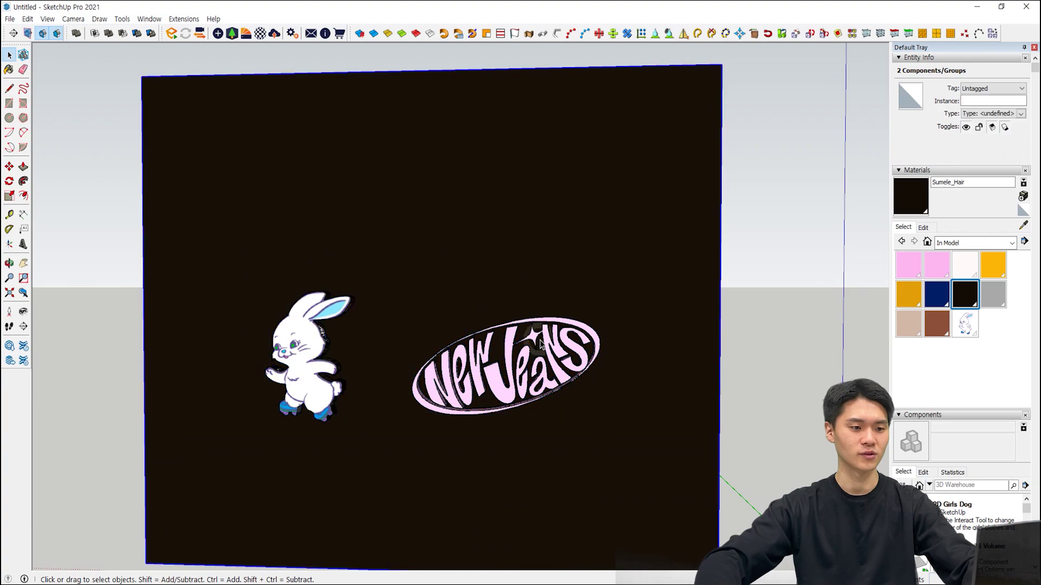
key("m")
left_click(645, 441)
left_click(464, 309)
- Select the rabbit together with the logo and move both toward the middle of the black wall
key("space")
left_click(311, 347, "shift")
key("m")
left_click(381, 314)
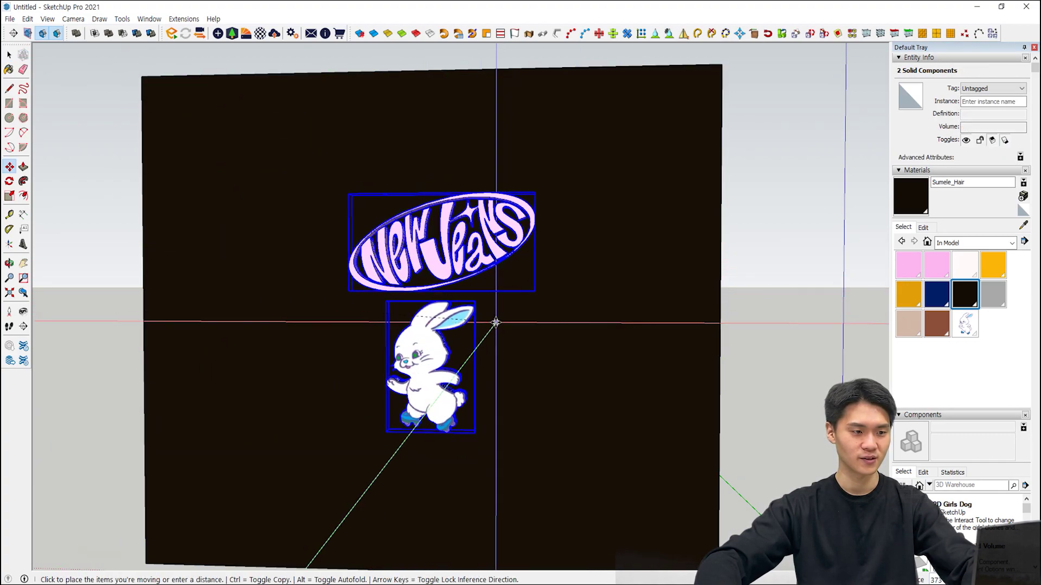
left_click(488, 320)
key("space")
scroll(490, 325, "up", 3)
scroll(570, 303, "down", 2)
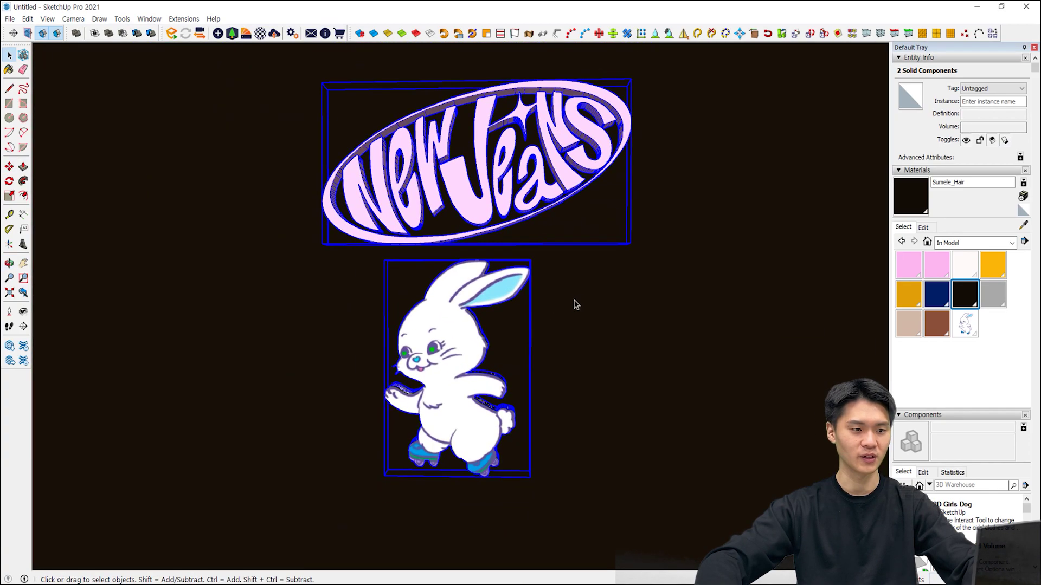
left_click(255, 192)
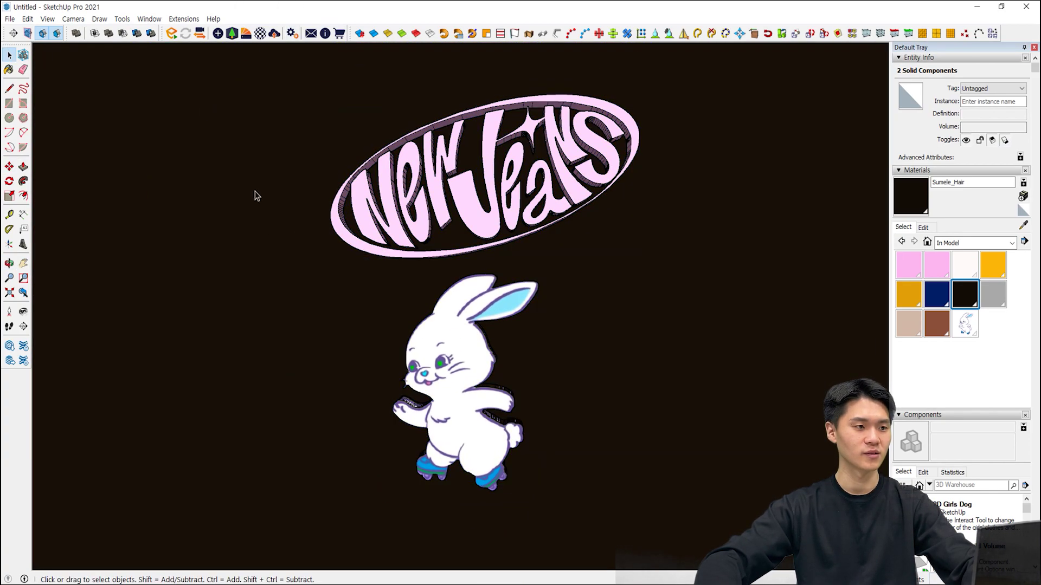
- Start the Enscape render window and inspect the glowing logo and rabbit up close
left_click(171, 34)
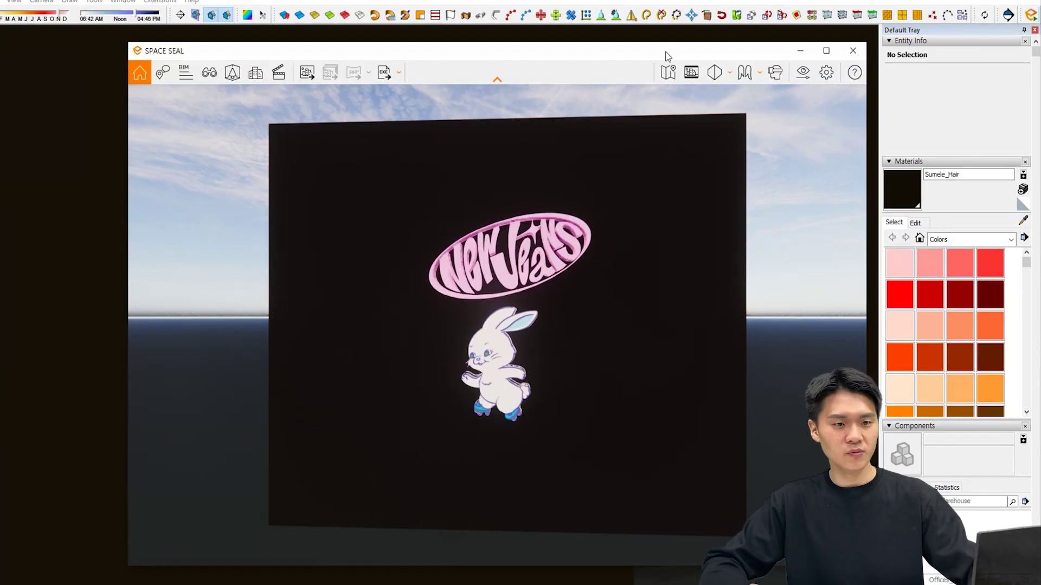
left_click_drag(590, 57, 562, 39)
scroll(486, 295, "up", 4)
middle_click_drag(485, 295, 529, 296)
scroll(528, 300, "down", 3)
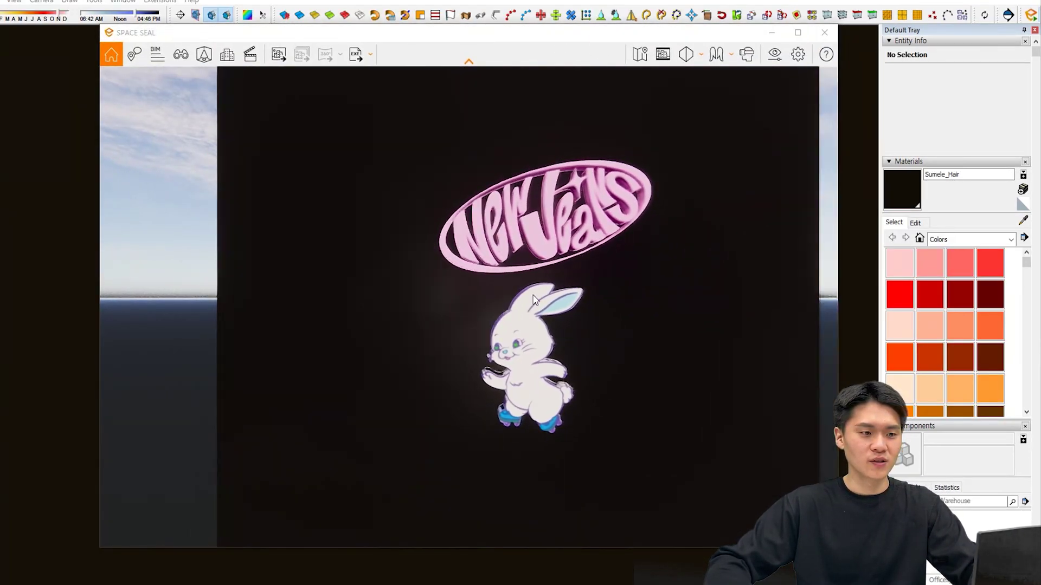
- Set the sky's horizon source to Skybox in Visual Settings and load hilly_terrain_01_2k (1).hdr from the downloads folder
left_click(775, 53)
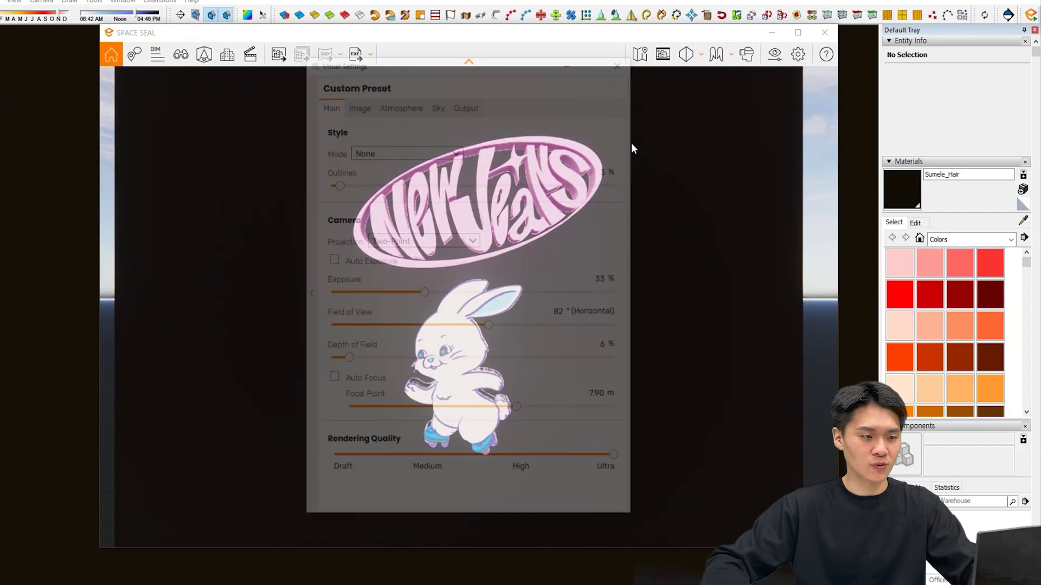
left_click(438, 104)
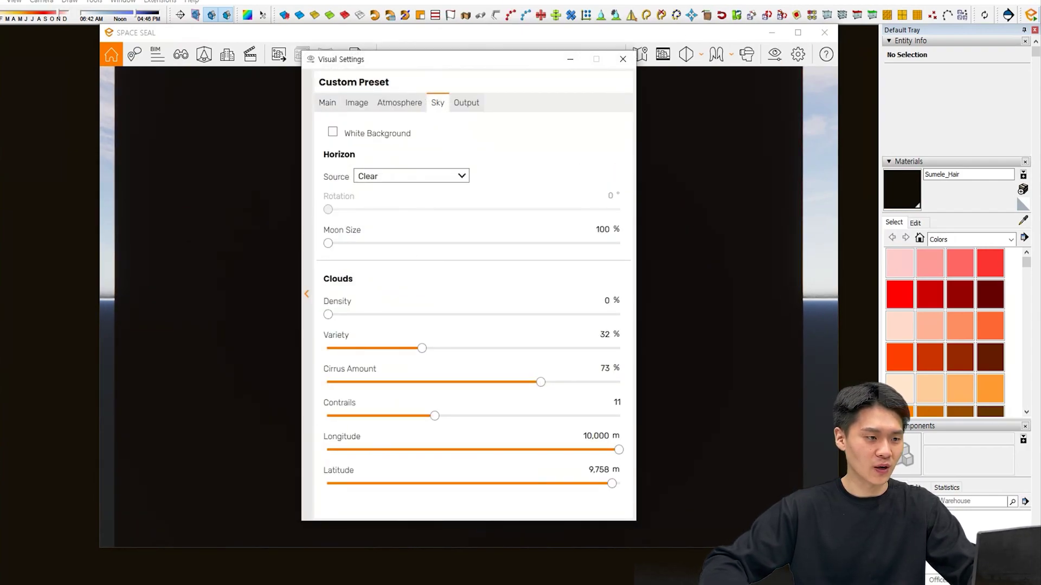
left_click(388, 179)
left_click(400, 206)
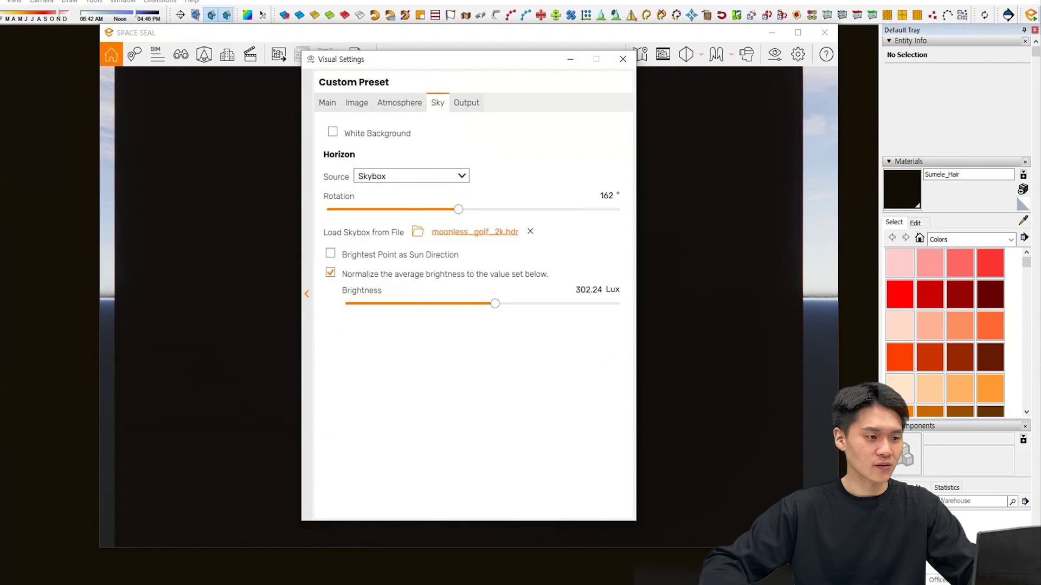
left_click(489, 233)
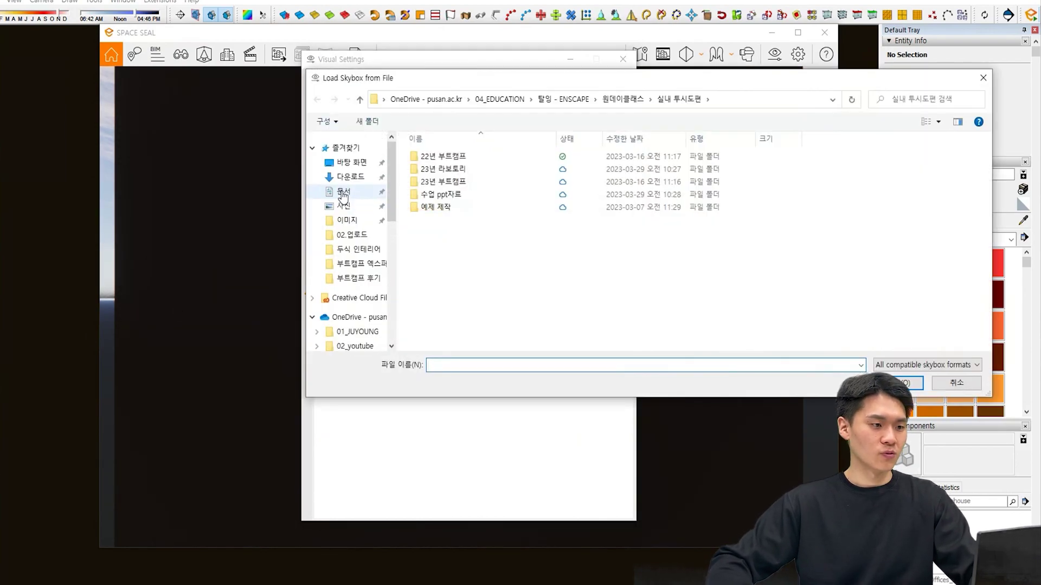
left_click(341, 178)
left_click_drag(476, 76, 465, 90)
double_click(478, 193)
- Lower the skybox brightness to 0.10 Lux and check the darkened sign in the render
left_click_drag(494, 303, 345, 304)
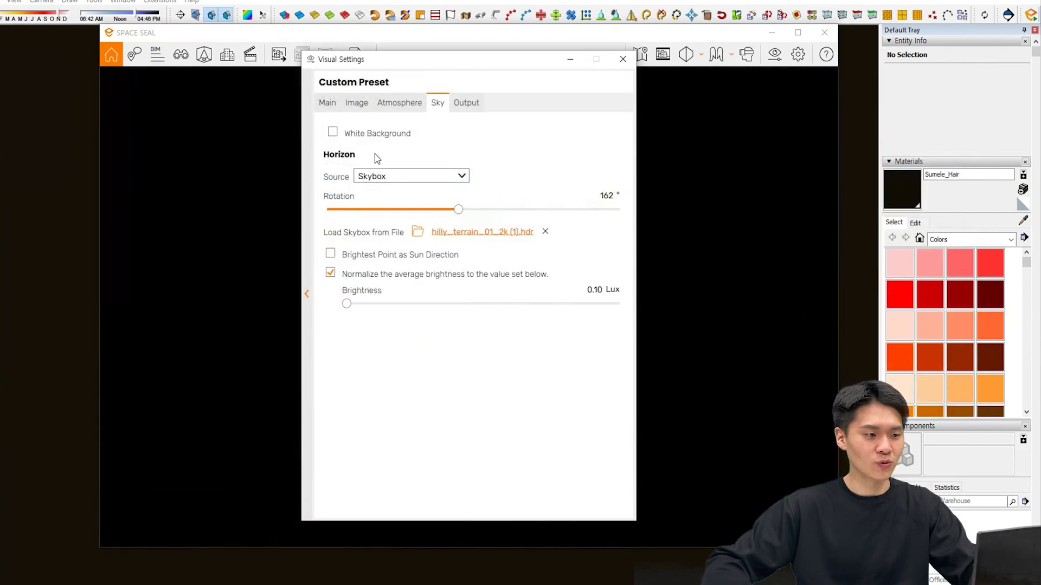
left_click(573, 64)
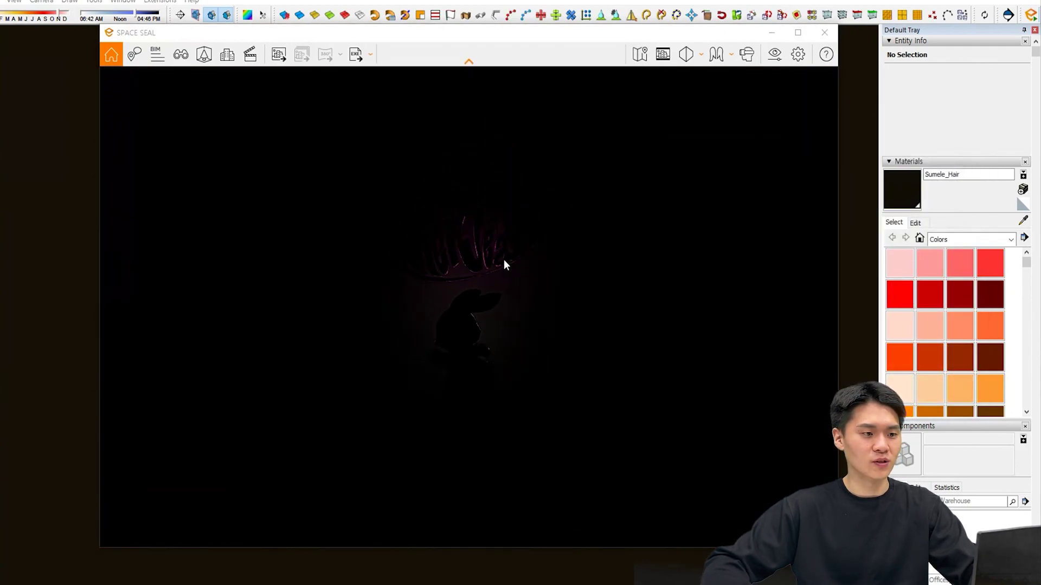
scroll(467, 246, "up", 2)
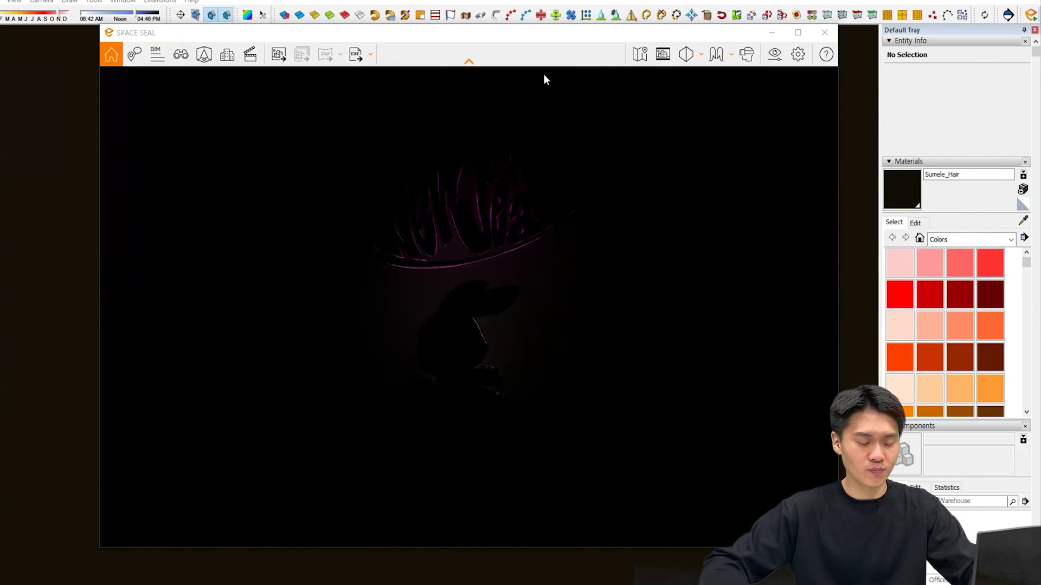
- Set the fog intensity to 0% in the atmosphere settings
left_click(775, 54)
left_click(400, 103)
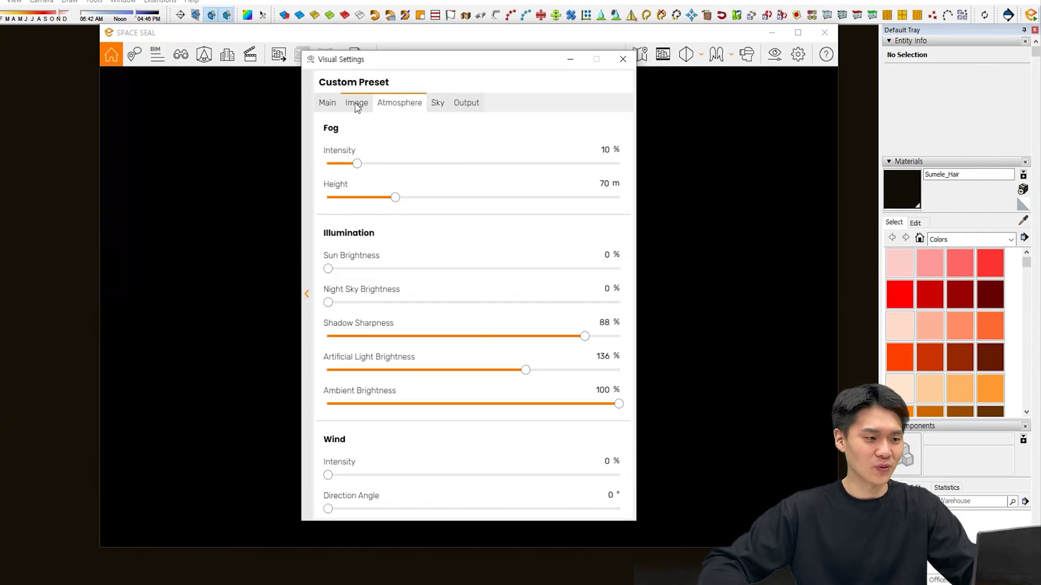
left_click(356, 104)
left_click(401, 105)
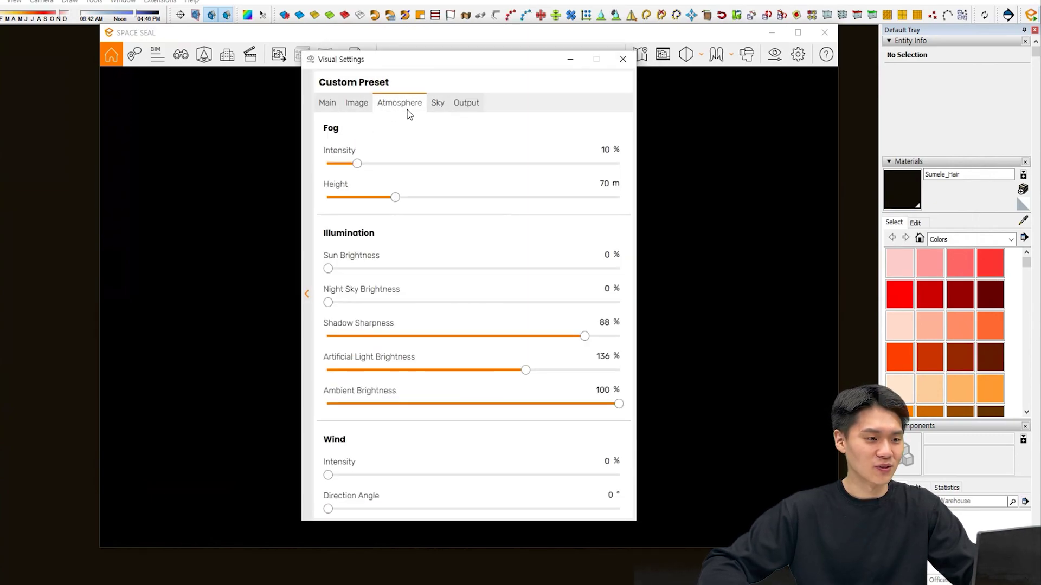
left_click_drag(359, 161, 197, 203)
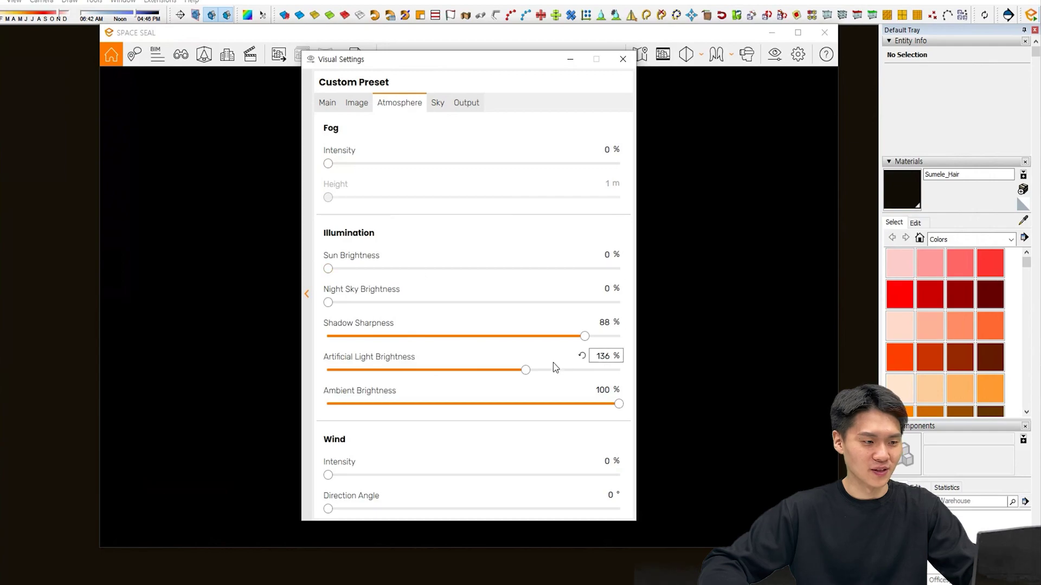
- Set artificial light brightness to 100% and ambient brightness to 0% in the atmosphere settings, and reset shadow sharpness to its default
left_click_drag(526, 370, 328, 369)
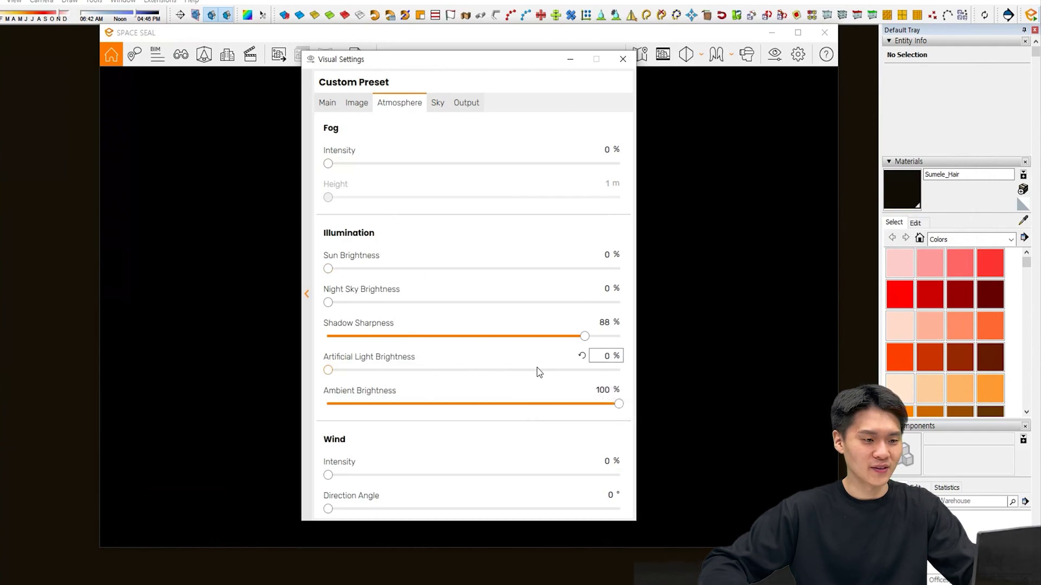
left_click(581, 356)
left_click_drag(619, 405, 328, 403)
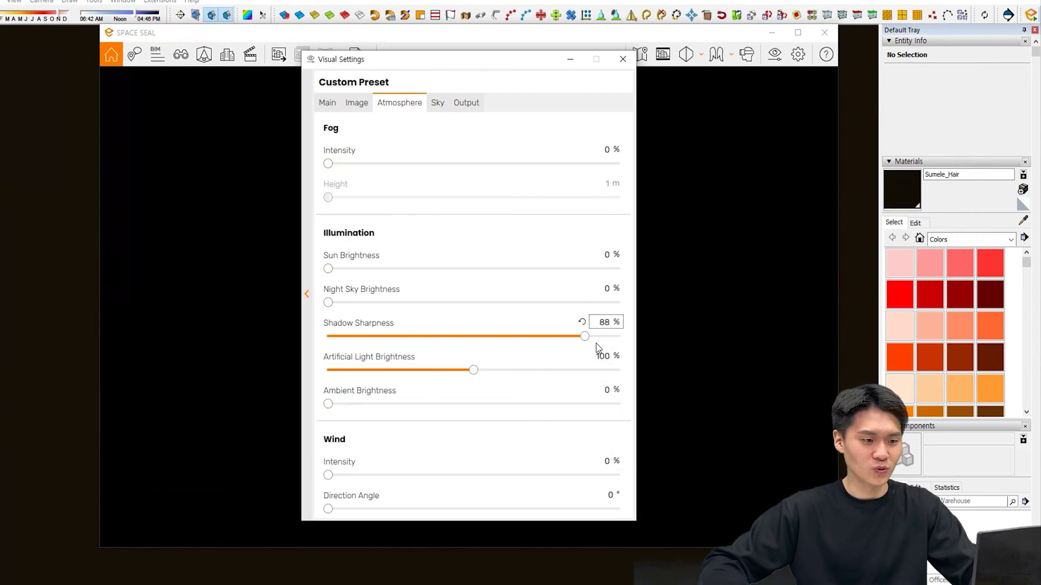
left_click(581, 322)
- Set motion blur, lens flare, bloom and chromatic aberration to 0%, and reset the image corrections to 0% highlights and shadows, 100% saturation and 6,600 K
left_click(350, 106)
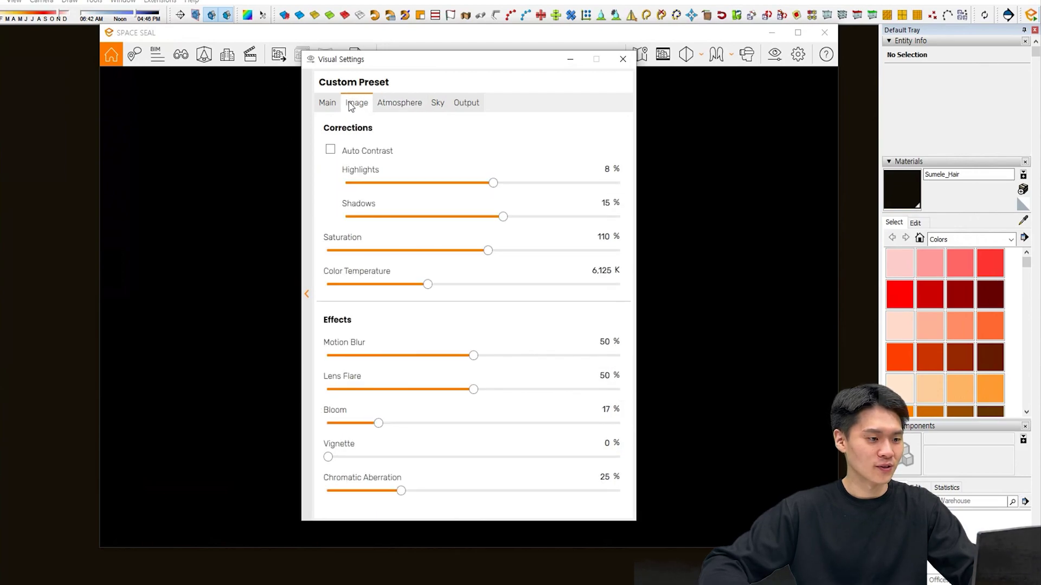
left_click_drag(467, 356, 328, 357)
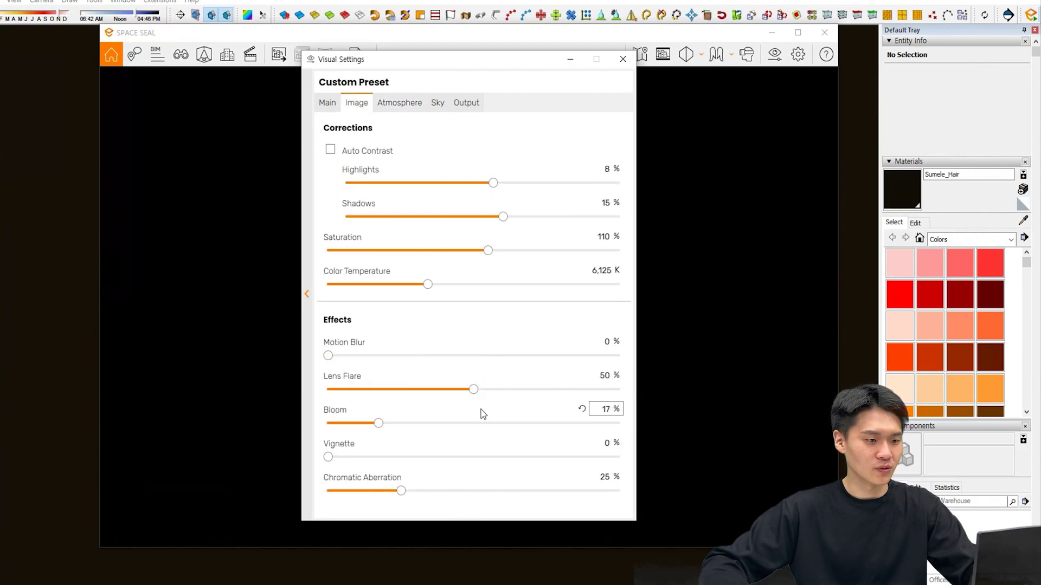
double_click(472, 389)
double_click(378, 425)
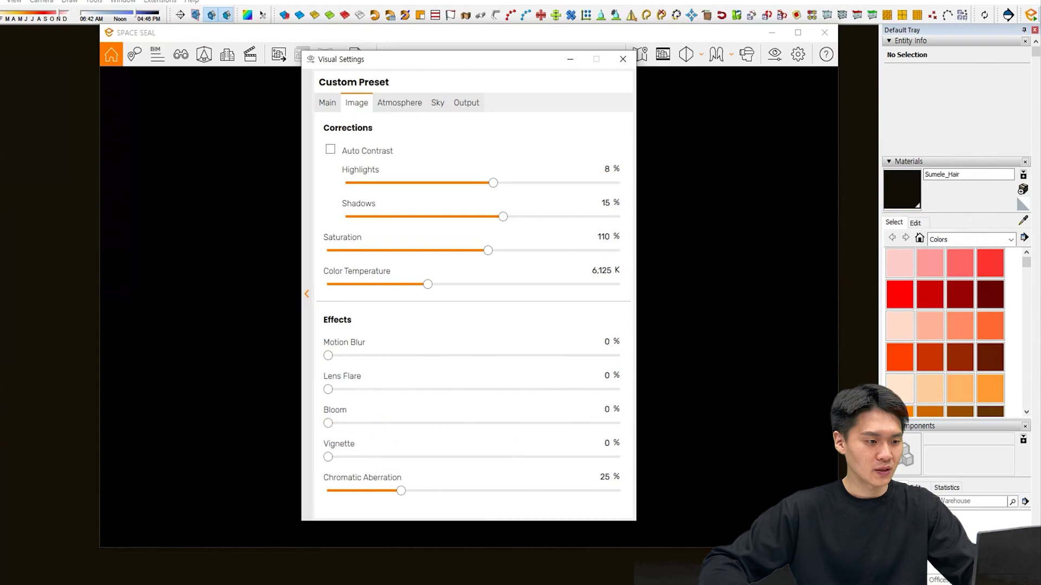
double_click(399, 492)
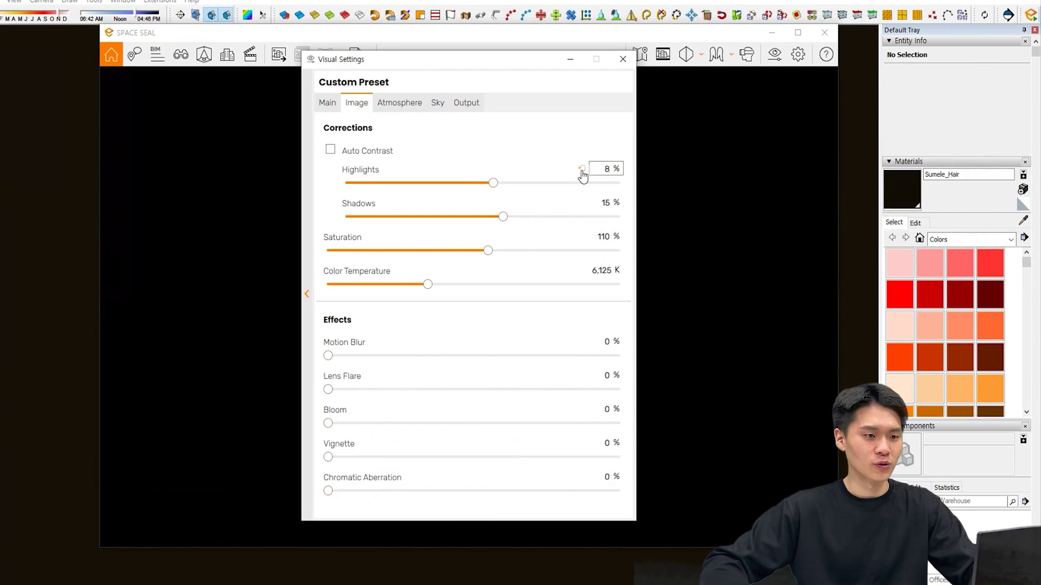
left_click(582, 171)
left_click(583, 271)
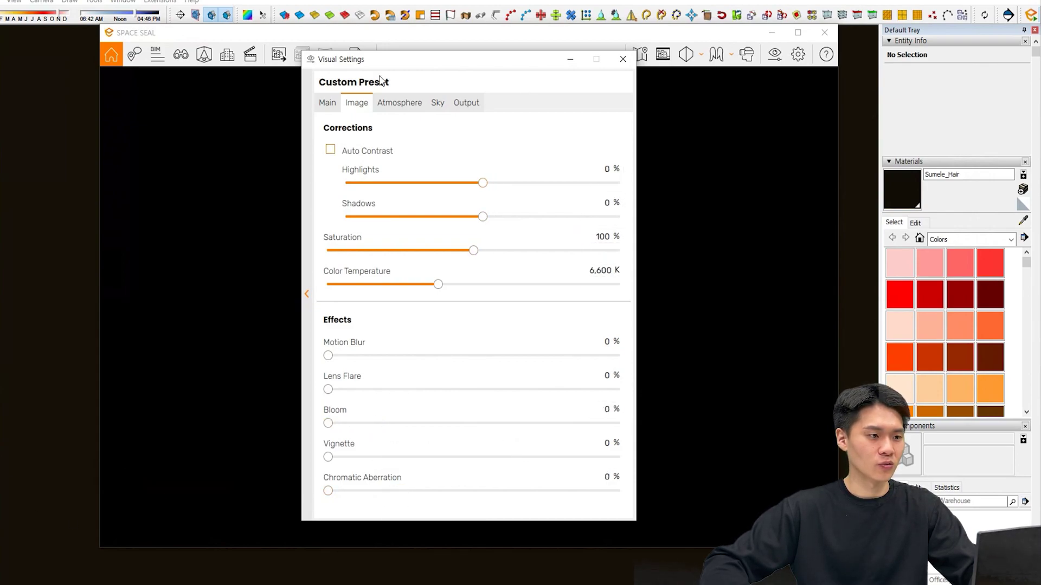
- Reset the camera to 50% exposure, 0% depth of field and 90° field of view, and check the sign's glow in the render
left_click(328, 103)
left_click(581, 278)
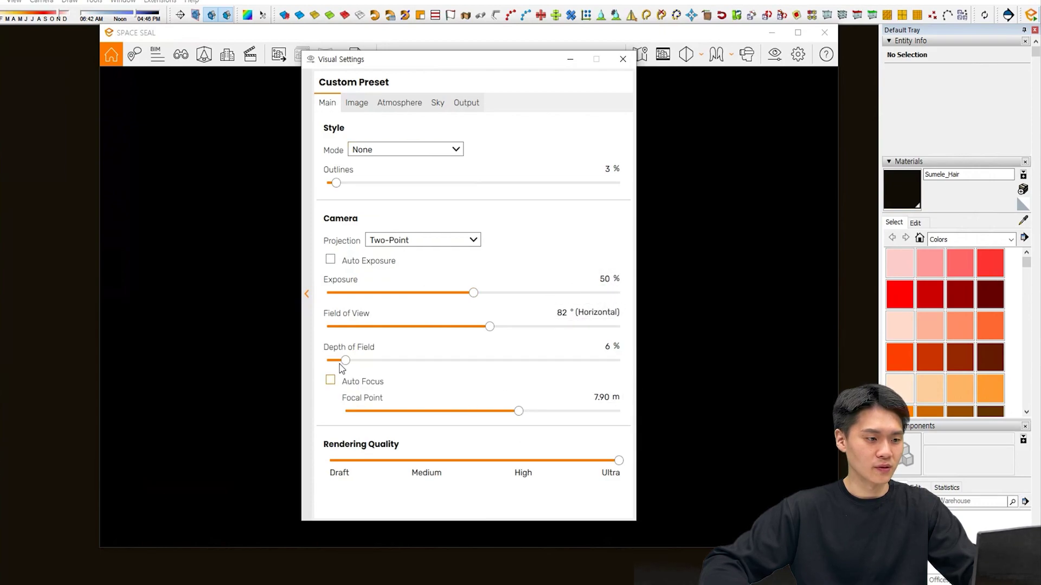
left_click(581, 346)
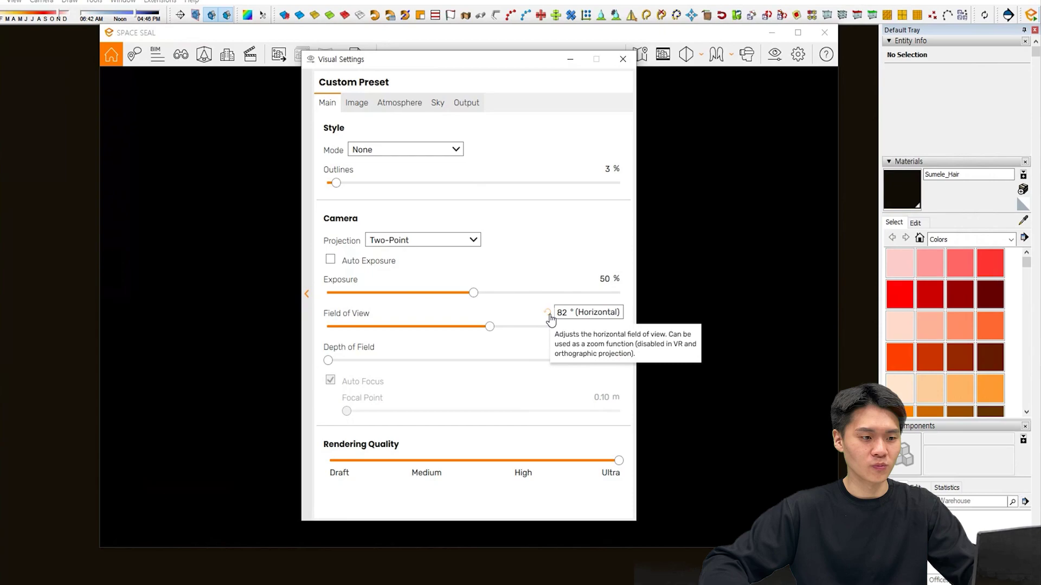
left_click(547, 313)
left_click(572, 62)
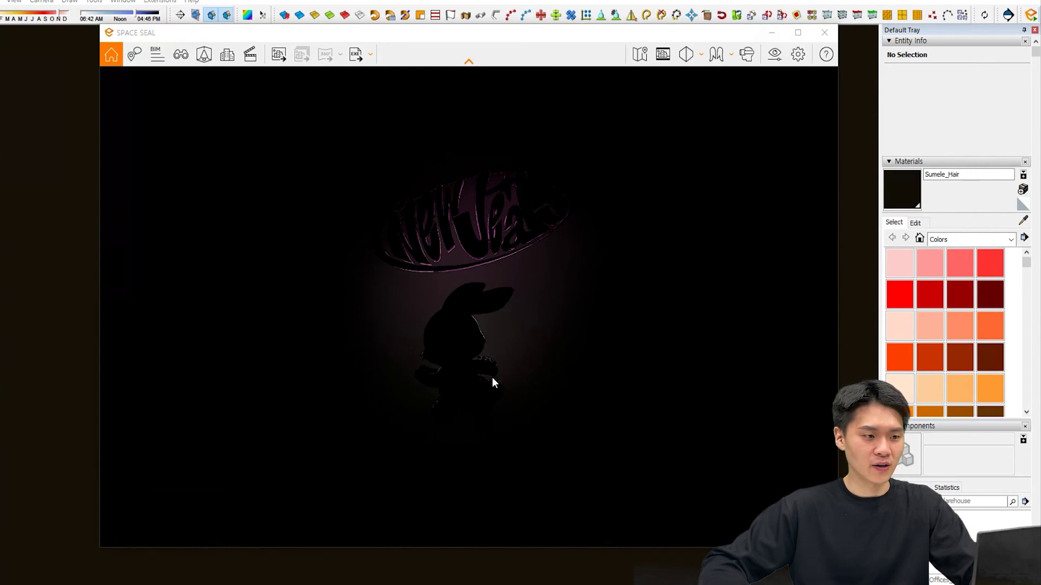
scroll(482, 362, "up", 5)
right_click_drag(444, 361, 307, 389)
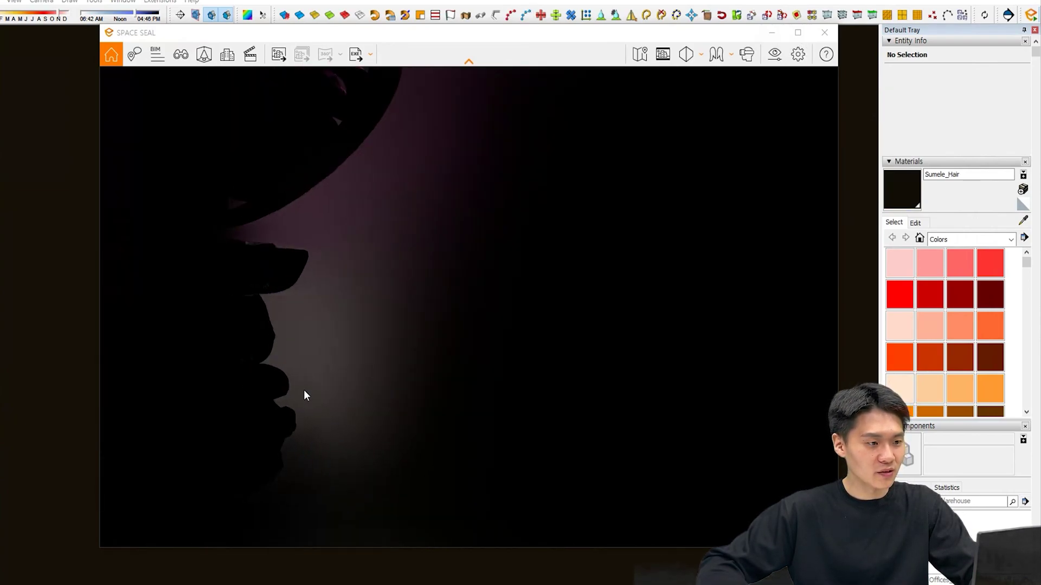
scroll(304, 389, "down", 3)
left_click_drag(288, 378, 273, 357)
scroll(274, 358, "up", 2)
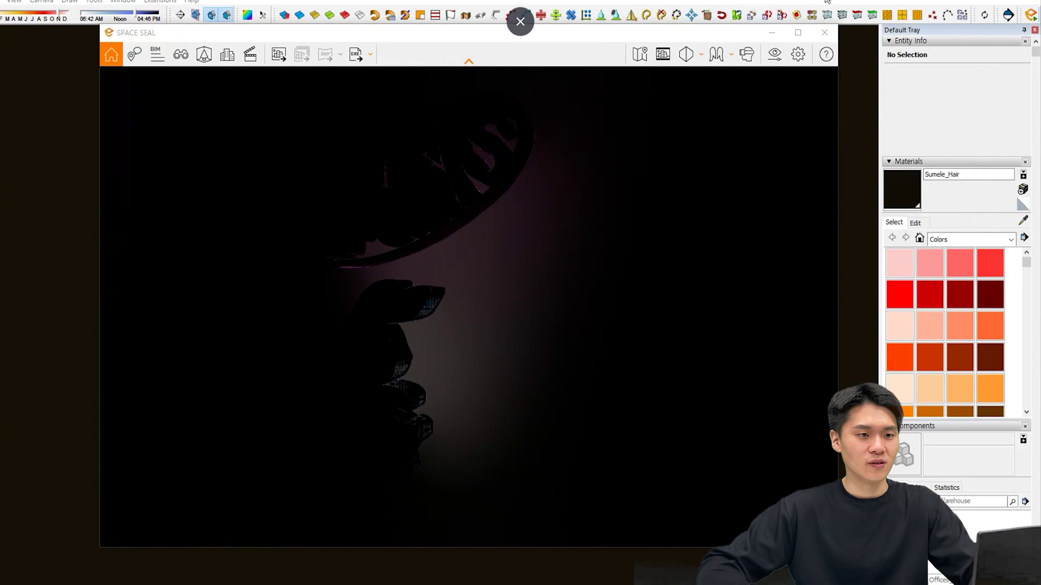
- Sample the pink material of the logo lettering in the model and change its Enscape type to Self-illuminated
left_click(772, 30)
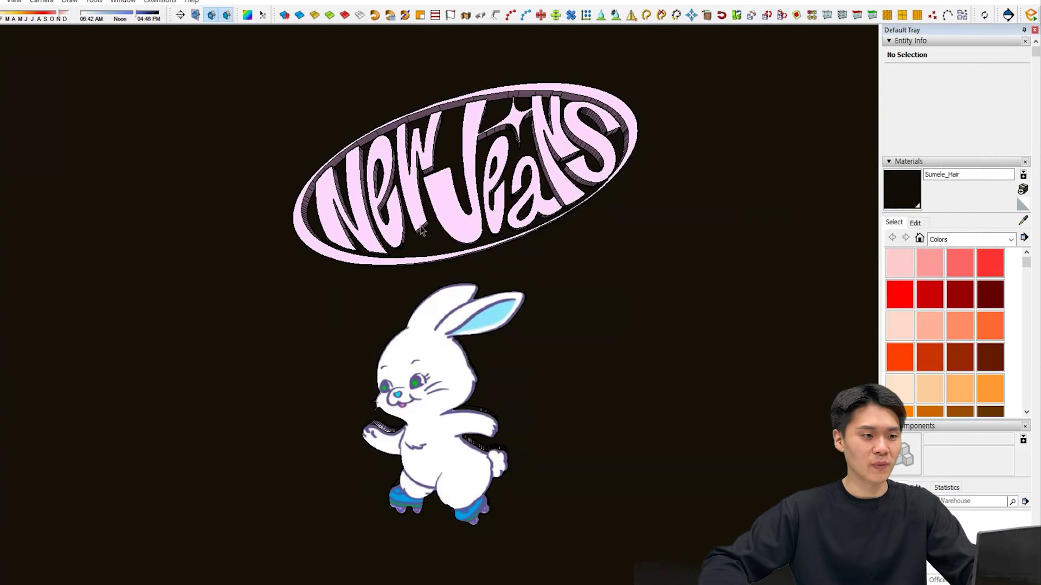
scroll(489, 235, "up", 3)
middle_click_drag(490, 234, 480, 239)
left_click(459, 194, "alt")
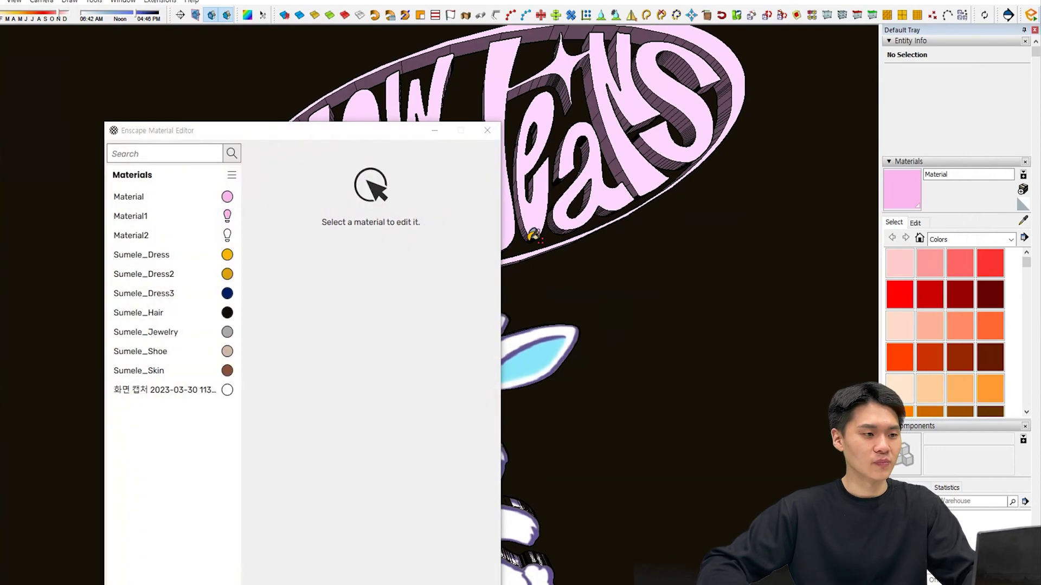
middle_click_drag(549, 131, 614, 87)
left_click(599, 85, "alt")
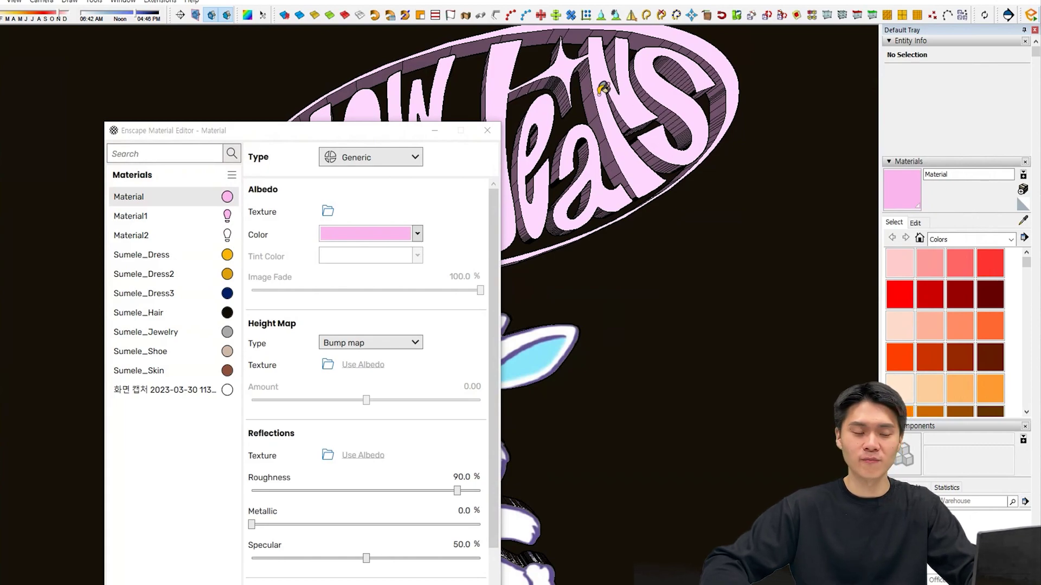
left_click(362, 159)
left_click(390, 275)
- Copy the logo material's albedo color #FCB4EE into its self-illumination color
left_click(416, 322)
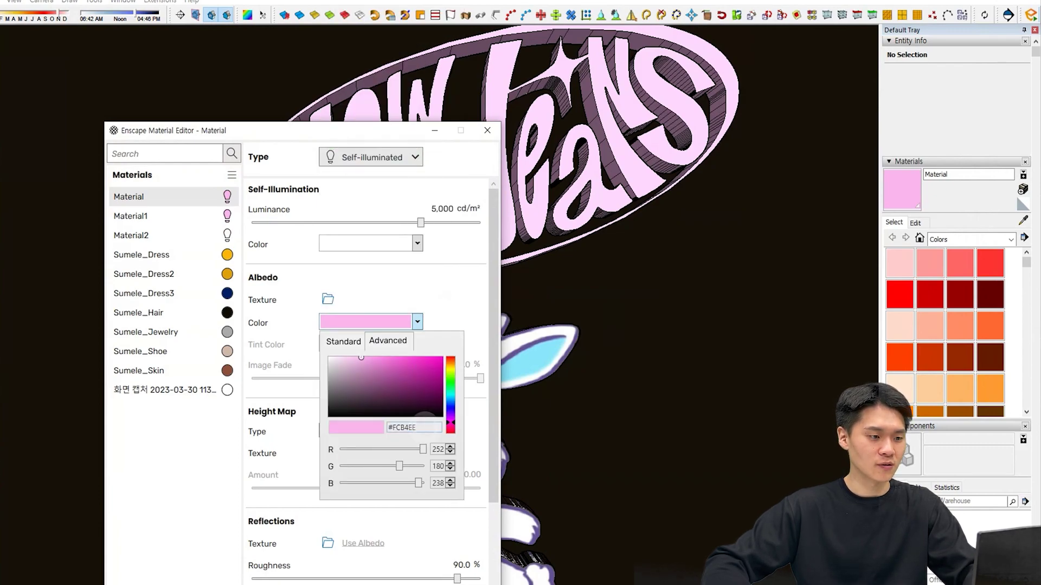
left_click(392, 245)
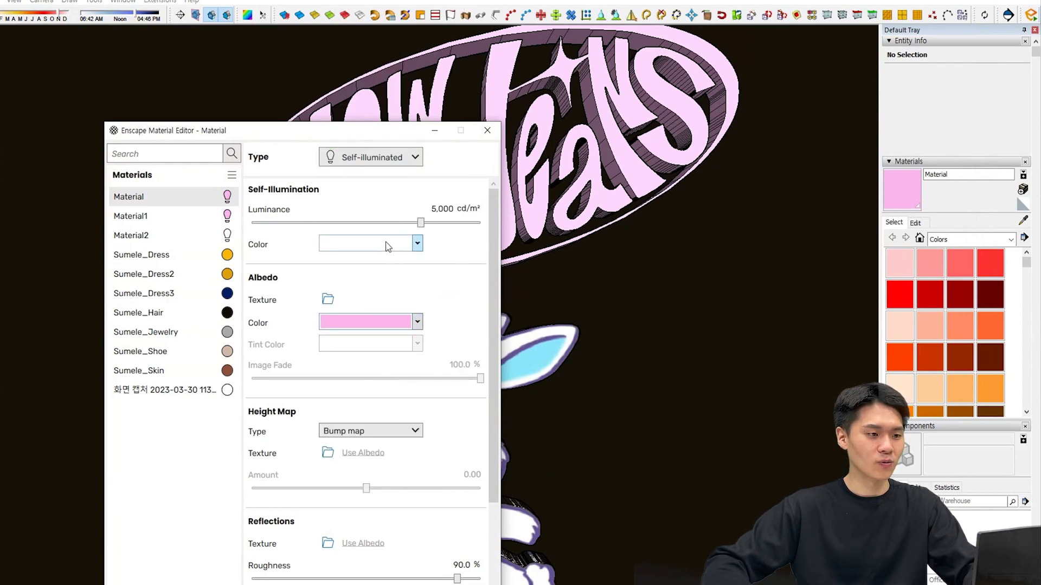
left_click(383, 243)
left_click(388, 266)
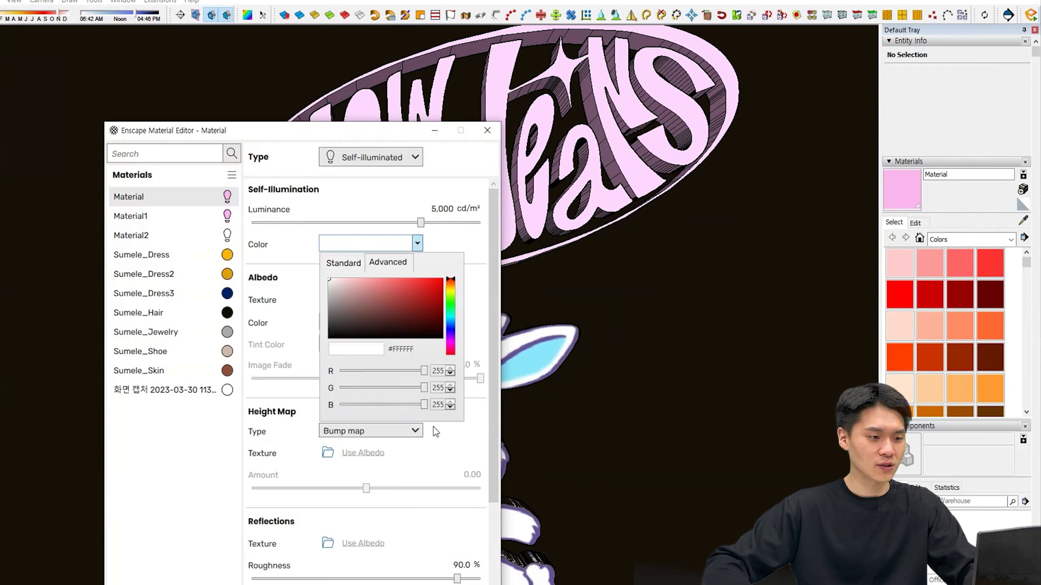
left_click(472, 249)
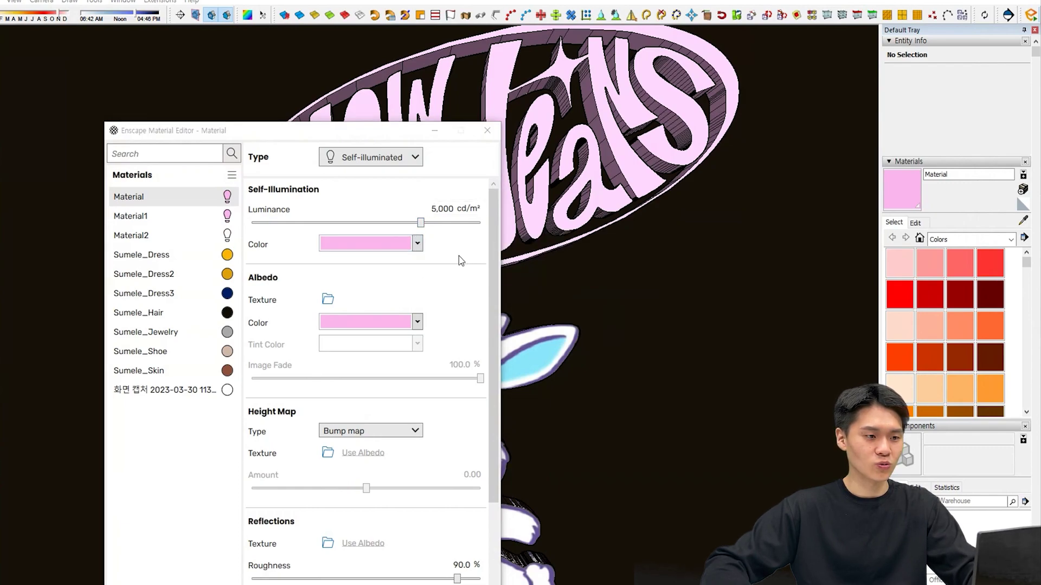
- Bring up the Enscape render window, minimize Visual Settings and place the render beside the material editor
key("alt+Tab")
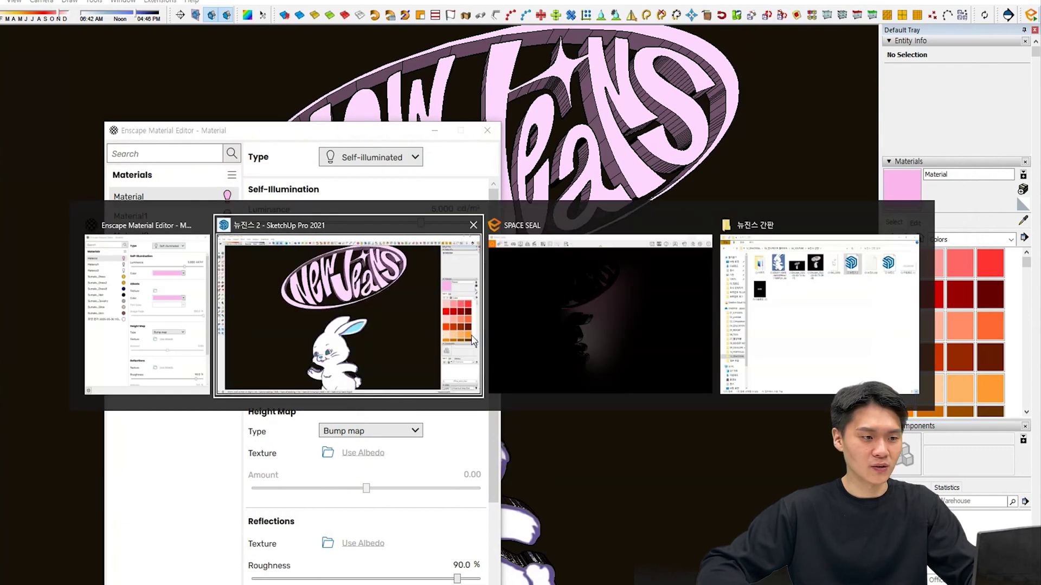
left_click(581, 323)
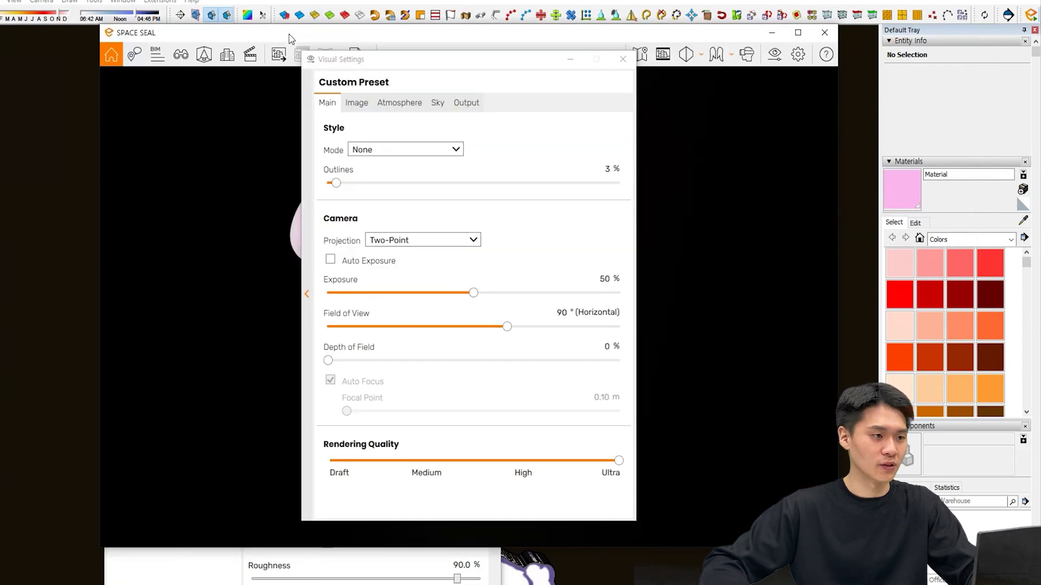
left_click(568, 61)
left_click_drag(522, 50, 1013, 125)
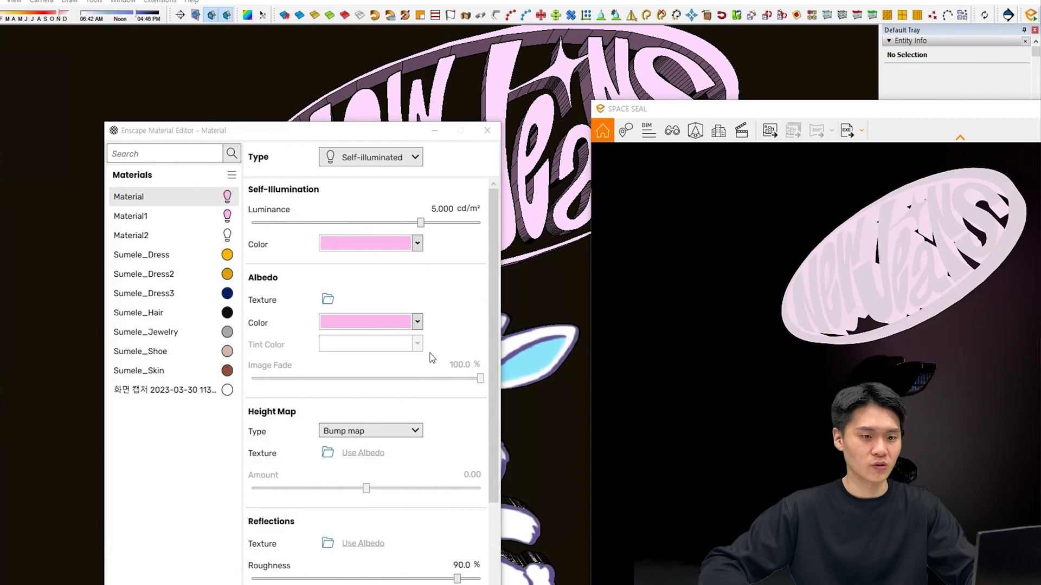
- Set the logo material's luminance to 2,000 cd/m² and check the result in the render
left_click(442, 208)
type("2,")
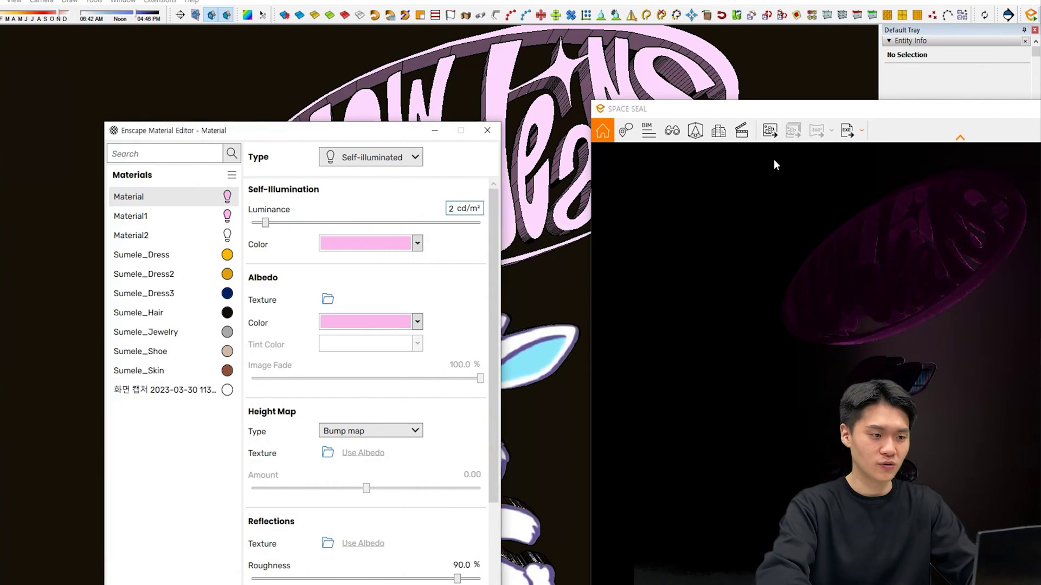
type("000")
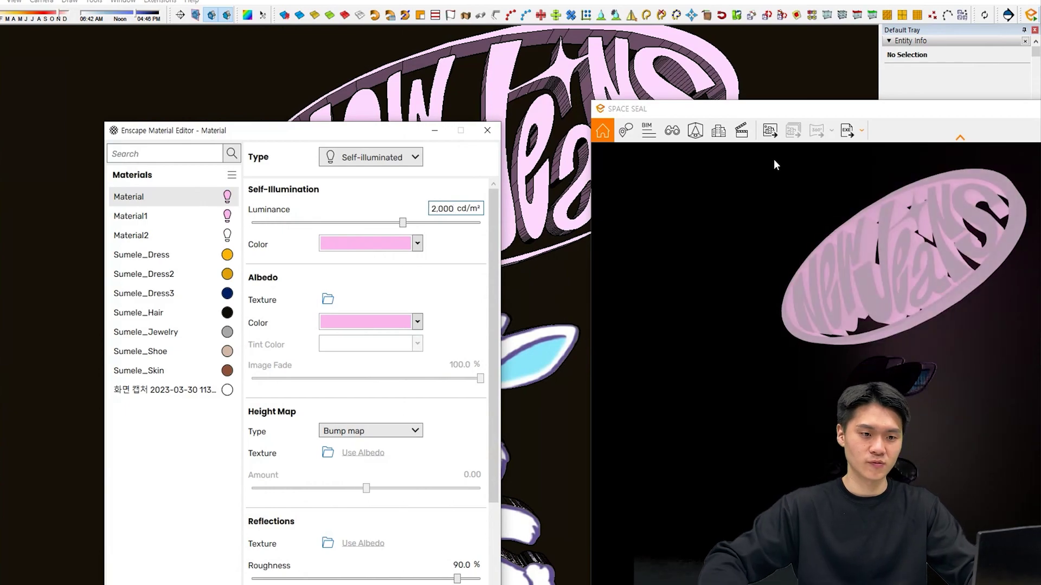
mouse_move(925, 313)
right_mouse_down()
mouse_move(912, 283)
mouse_move(935, 347)
mouse_move(913, 300)
right_mouse_up()
- Make the rabbit's image material Self-illuminated with a luminance of 7,094 cd/m² and check its glow in the render
left_click_drag(382, 145, 213, 154)
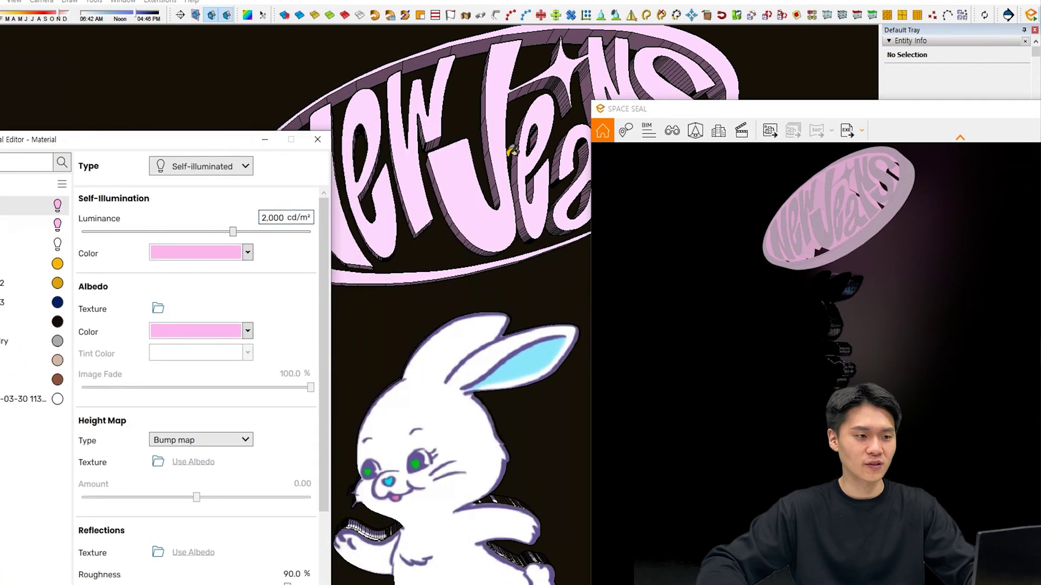
left_click(437, 402, "alt")
left_click(213, 166)
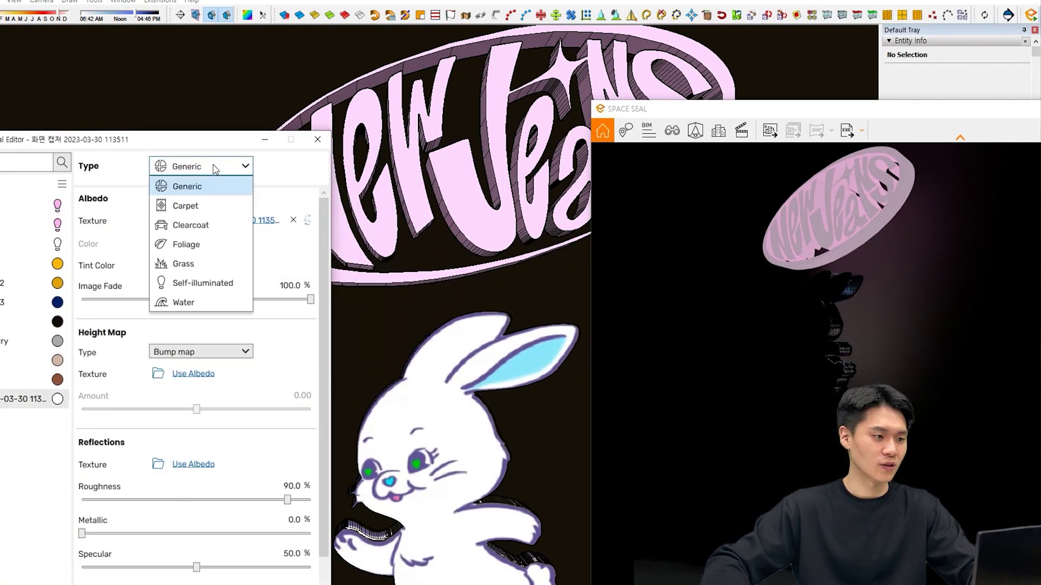
left_click(201, 281)
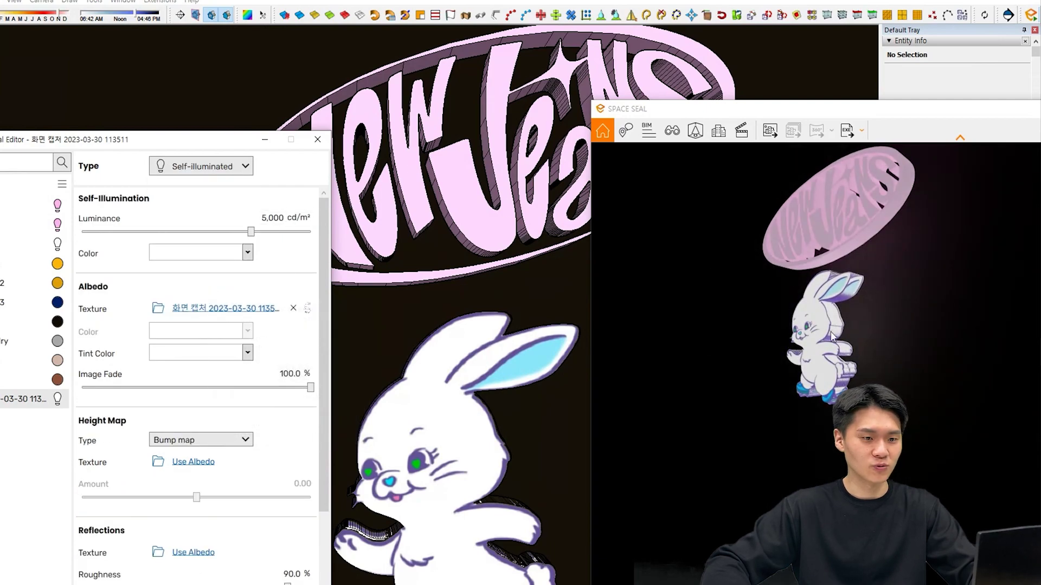
left_click_drag(251, 232, 258, 233)
scroll(861, 297, "up", 5)
scroll(971, 268, "down", 3)
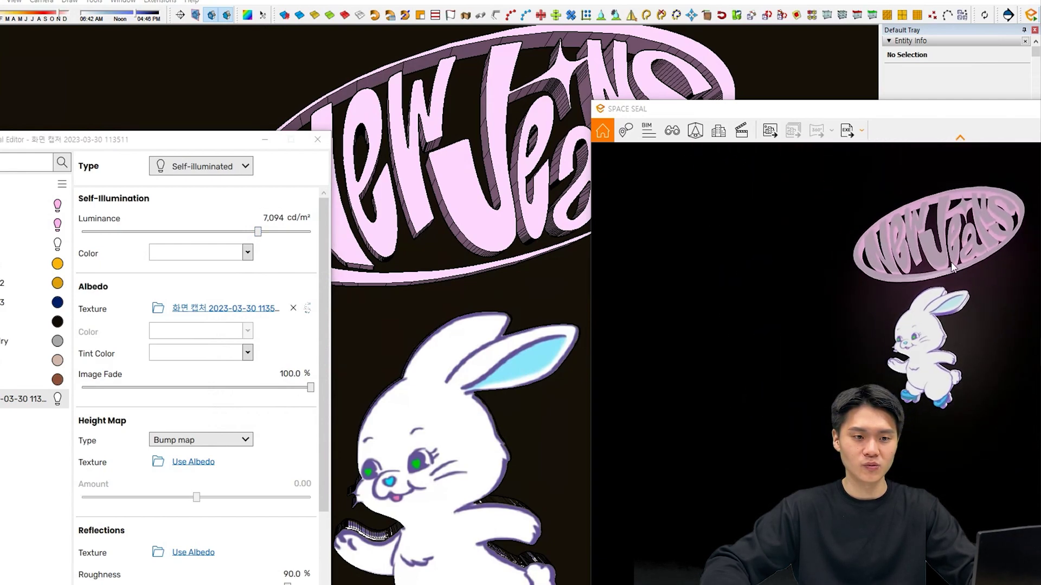
scroll(951, 262, "up", 4)
scroll(904, 298, "down", 3)
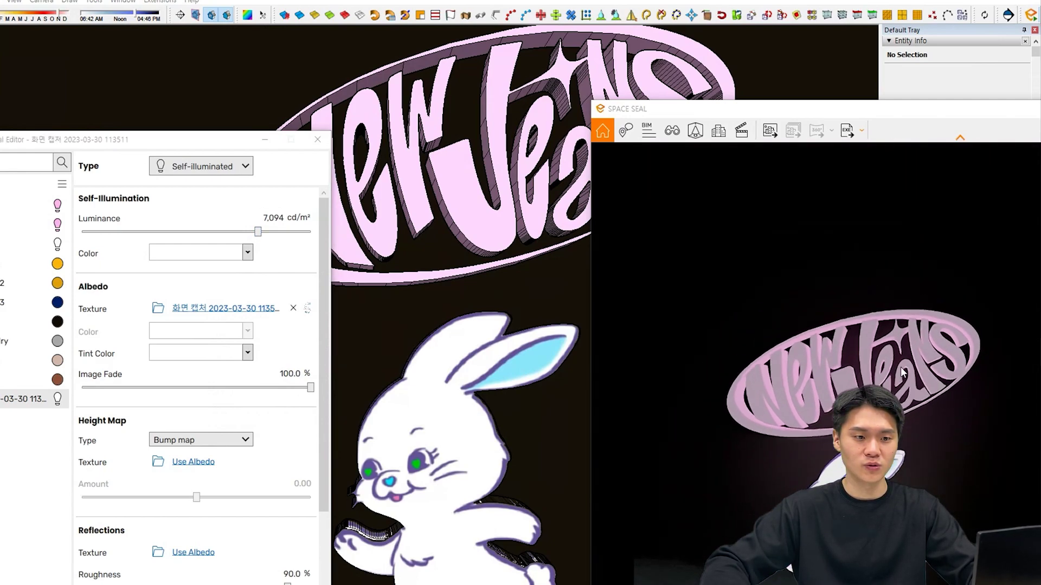
scroll(905, 298, "up", 2)
- Sample the logo's pink material again and lower its luminance to 1,833 cd/m²
middle_click_drag(503, 251, 494, 236)
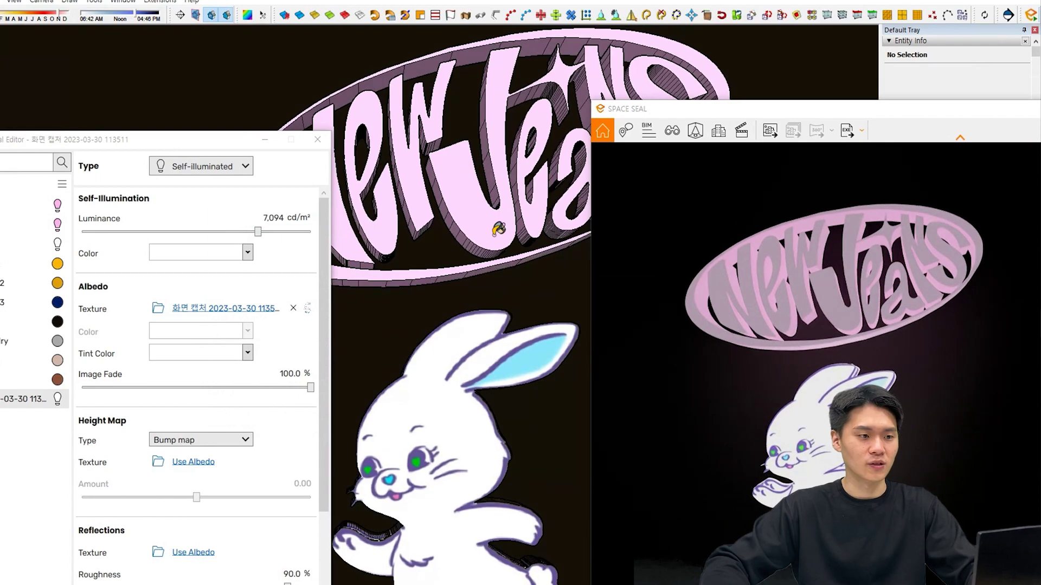
left_click(464, 208)
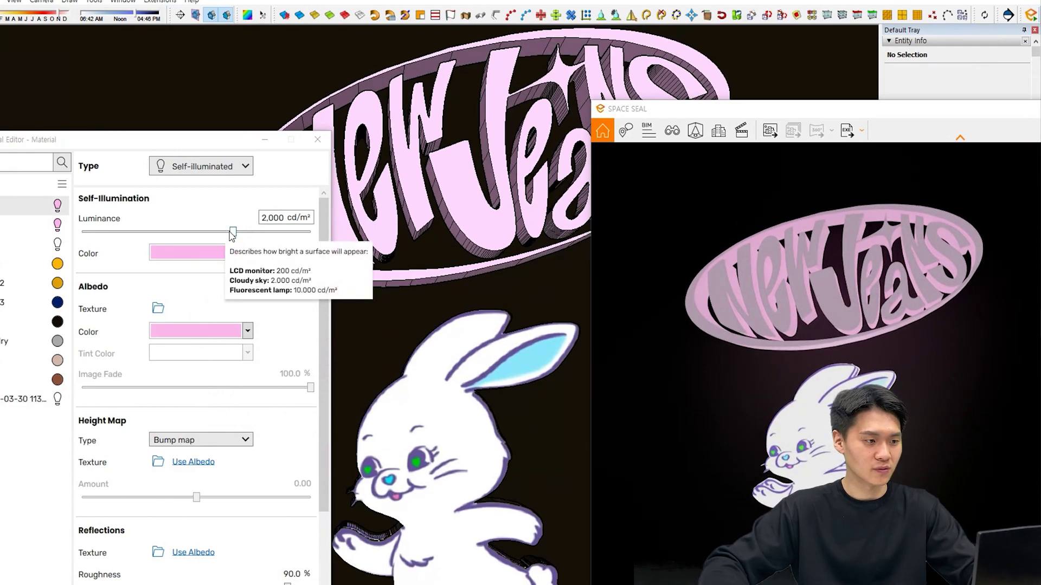
mouse_move(232, 232)
left_mouse_down()
mouse_move(249, 232)
mouse_move(224, 233)
mouse_move(232, 237)
left_mouse_up()
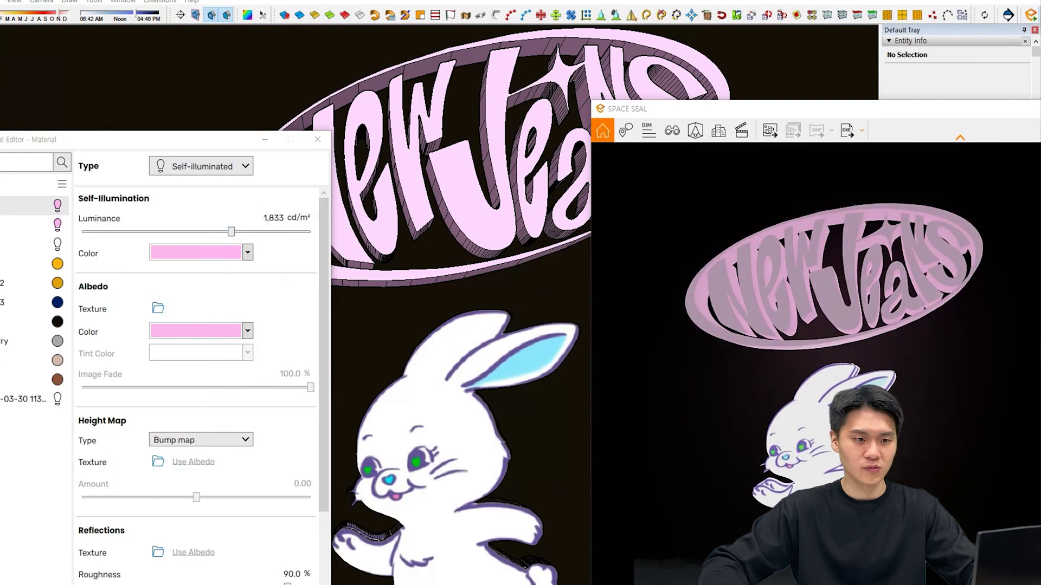
- Switch the render out of two-point projection and frame the whole logo and rabbit in the maximized render window
left_click_drag(808, 115, 546, 91)
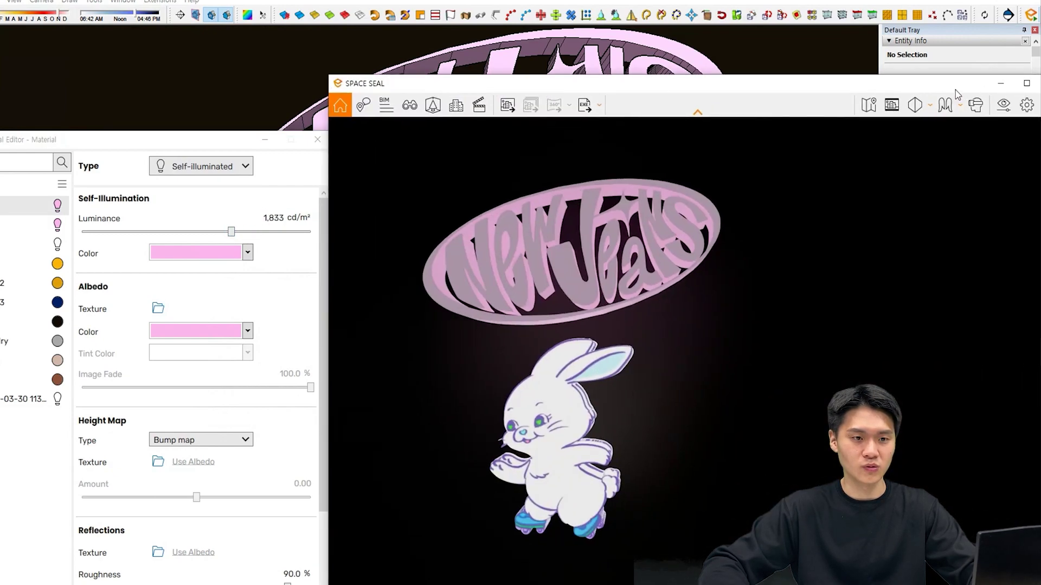
left_click_drag(955, 90, 811, 96)
left_click(772, 115)
middle_click_drag(423, 333, 500, 314)
key("w")
key("e")
key("s")
key("a")
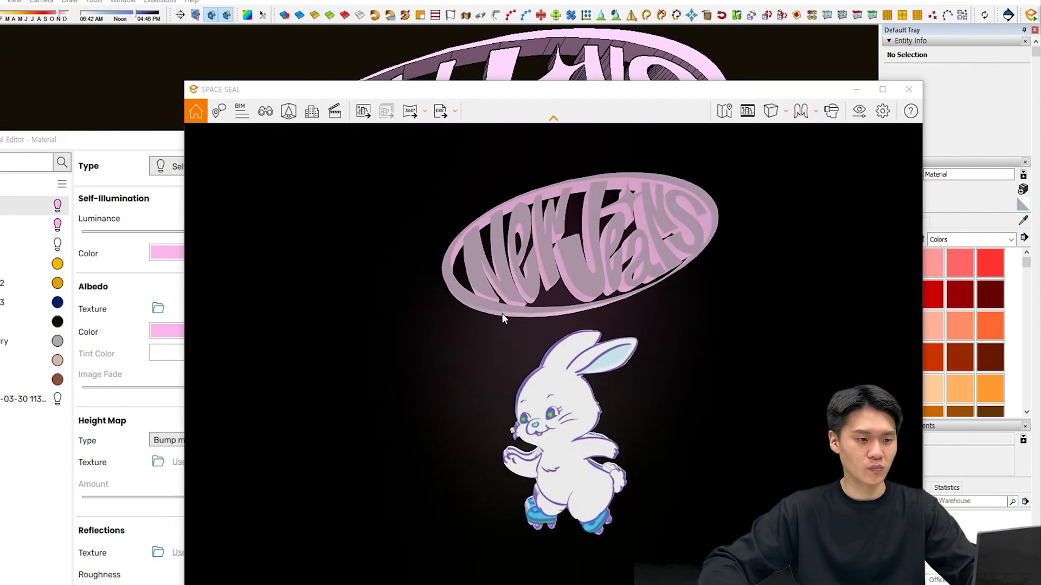
key("e")
key("d")
left_click(882, 96)
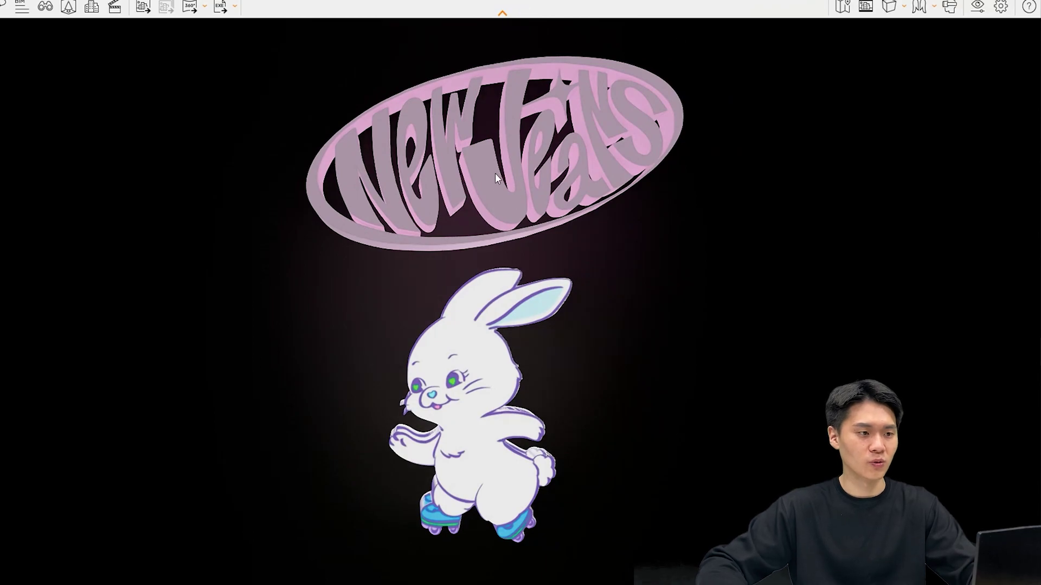
- Restore the smaller render window, raise the pink logo material's luminance to 3,097 cd/m² and reposition the render over the model
mouse_move(642, 2)
left_click(520, 22)
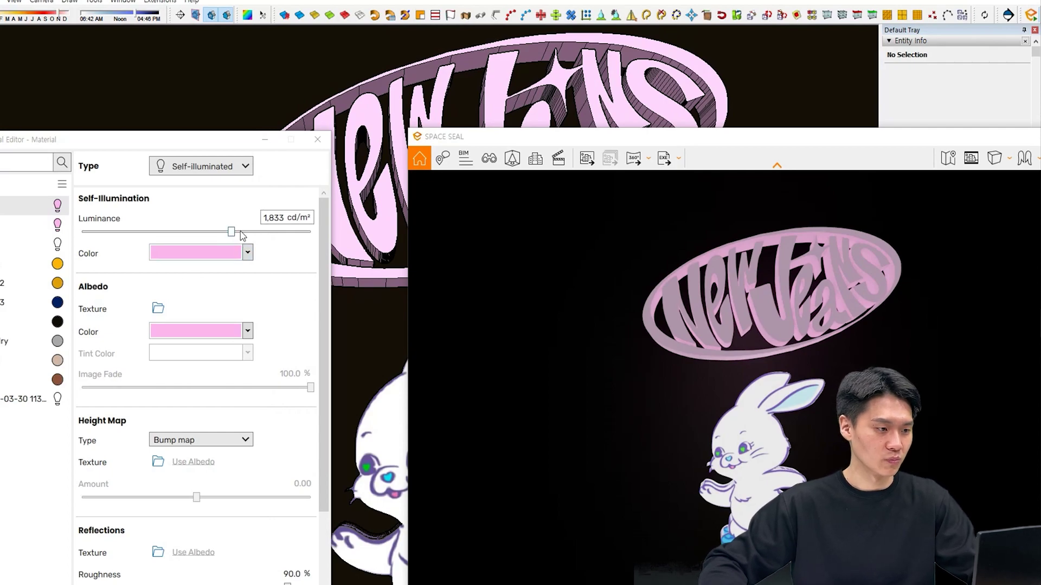
left_click_drag(232, 232, 242, 232)
left_click(667, 410)
left_click_drag(838, 142, 666, 49)
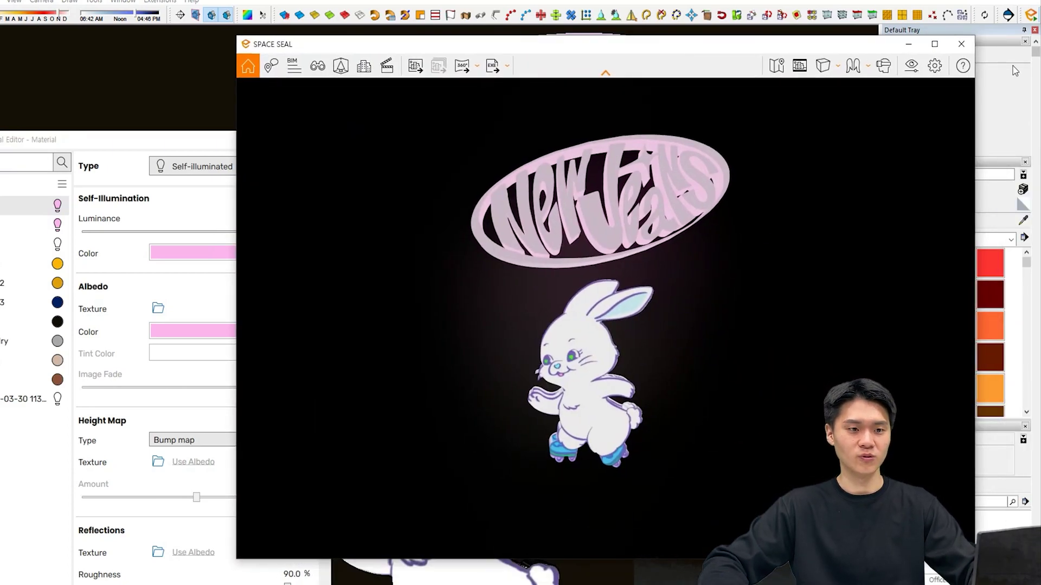
- Set the render's Bloom effect to 38% in the visual settings
left_click(909, 68)
left_click_drag(406, 66, 165, 105)
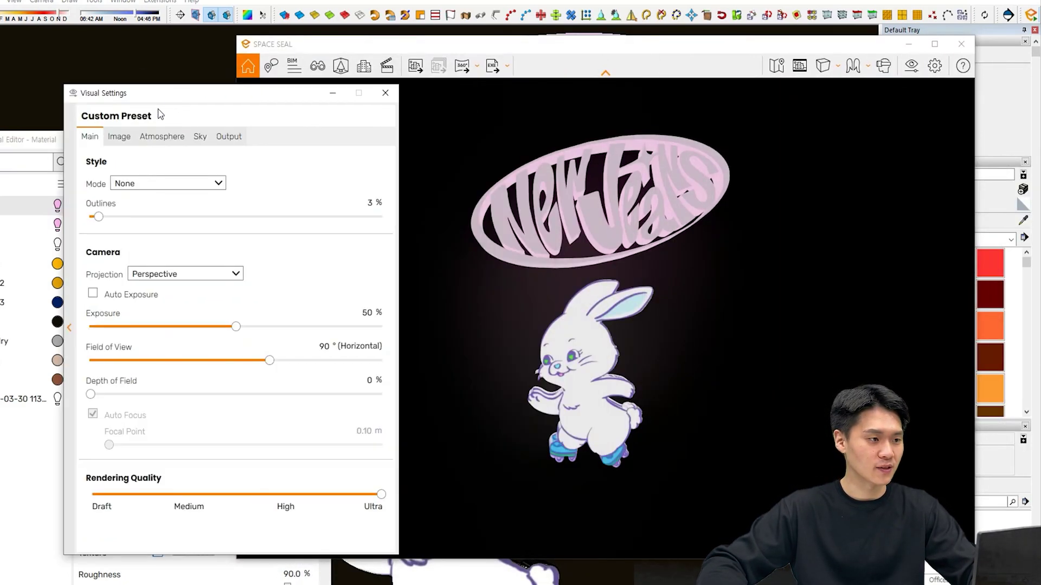
left_click(120, 138)
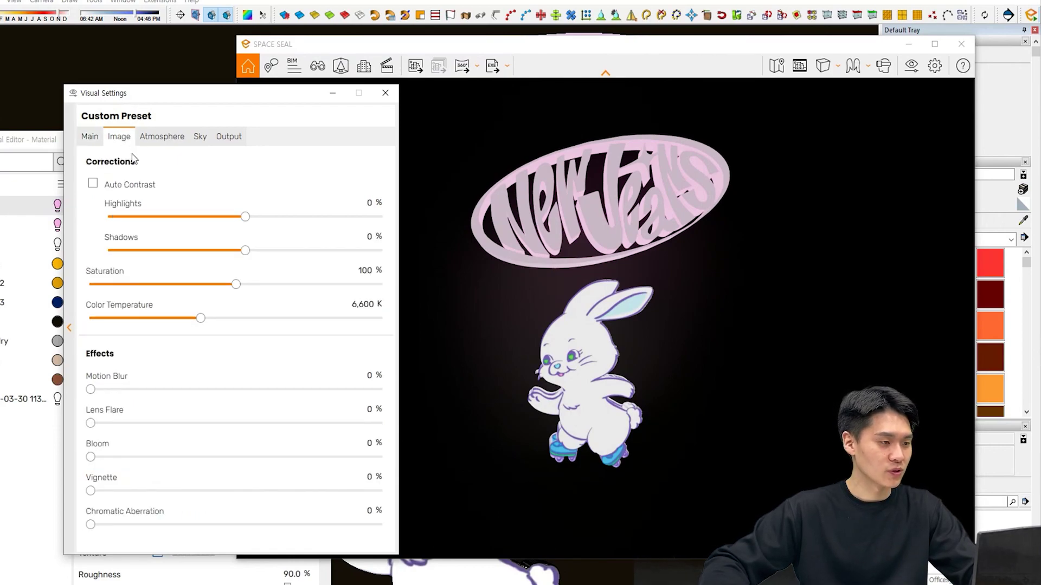
left_click_drag(90, 458, 201, 452)
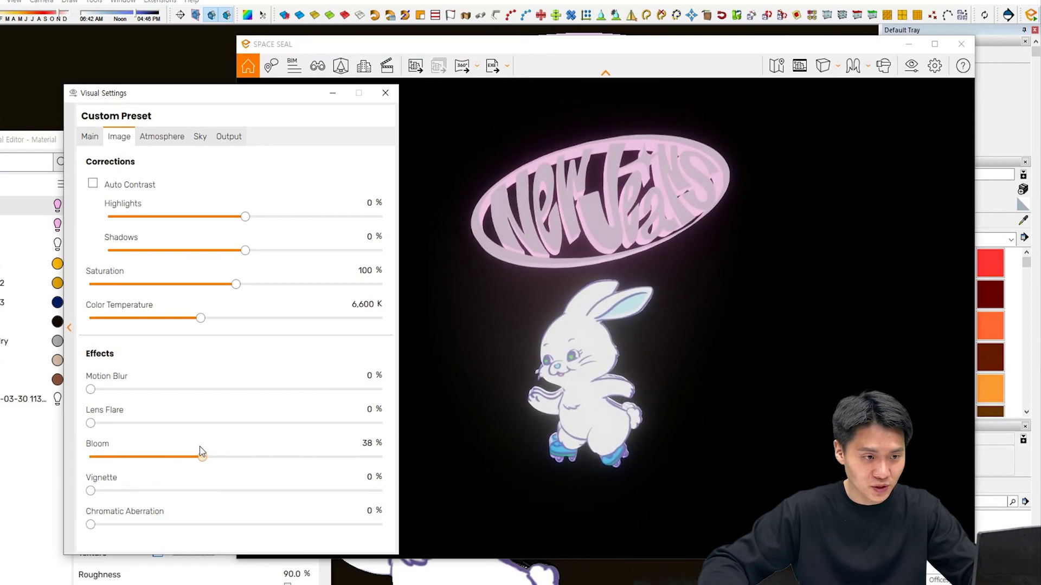
left_click(569, 198)
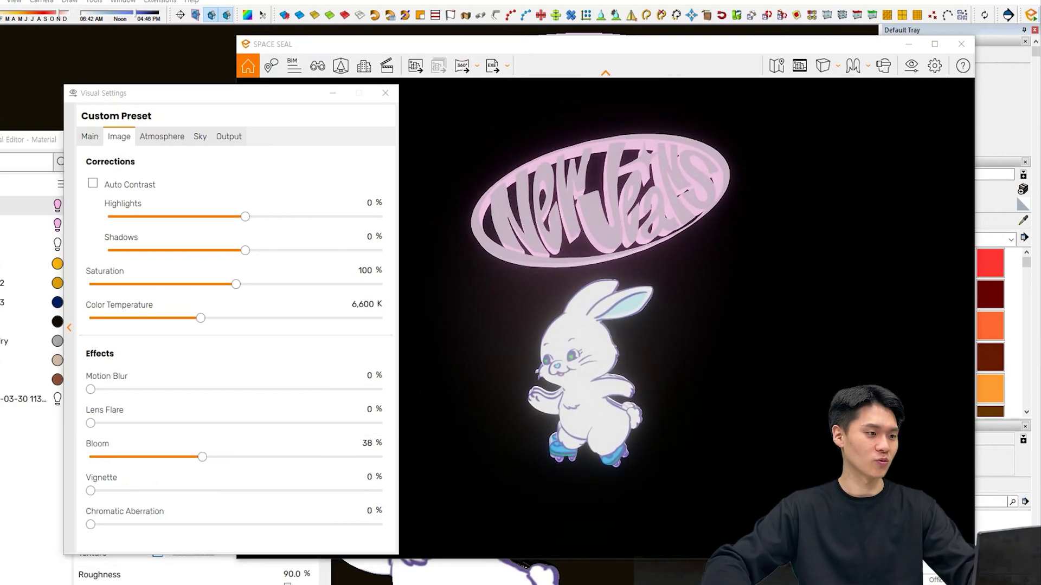
- Set the render's outlines to 5% and check the logo and rabbit edges up close
left_click(89, 137)
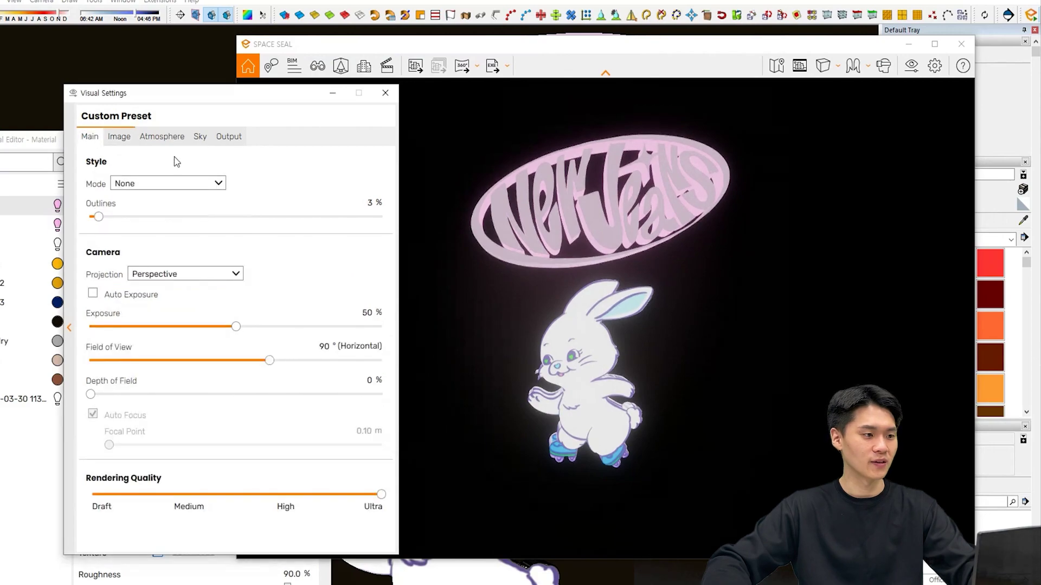
double_click(372, 201)
type("5")
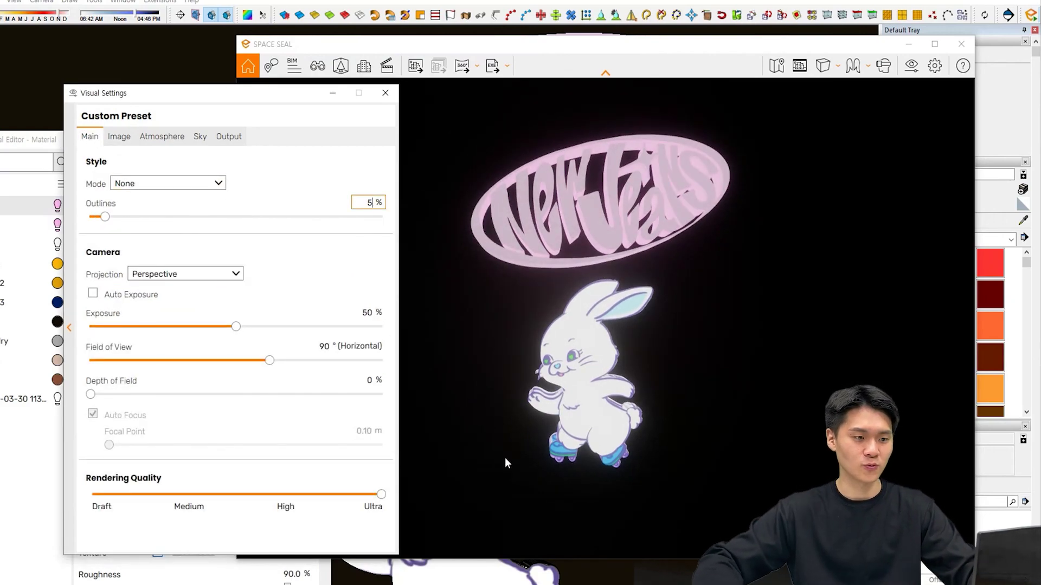
left_click(584, 391)
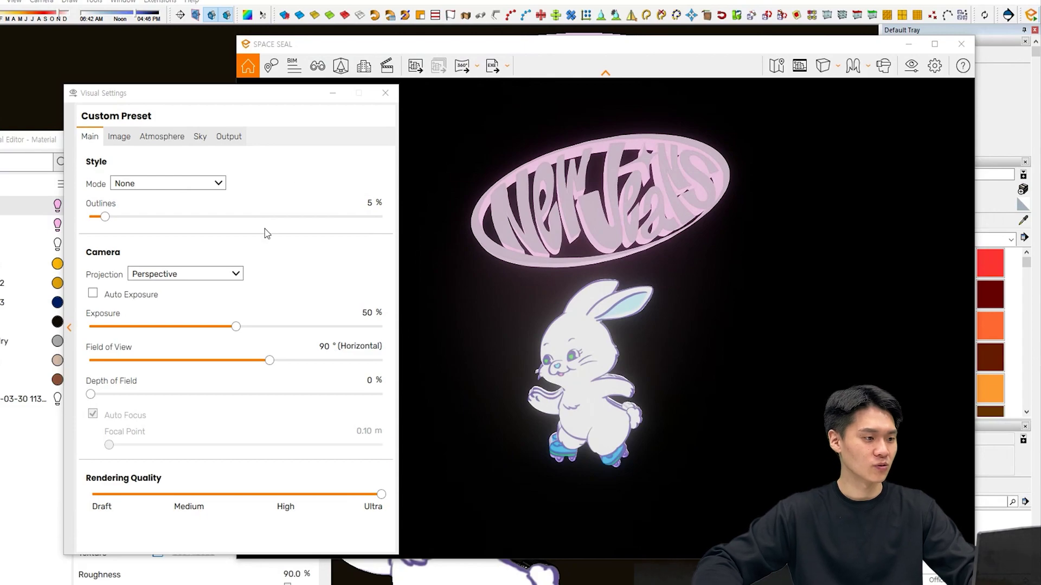
left_click(335, 96)
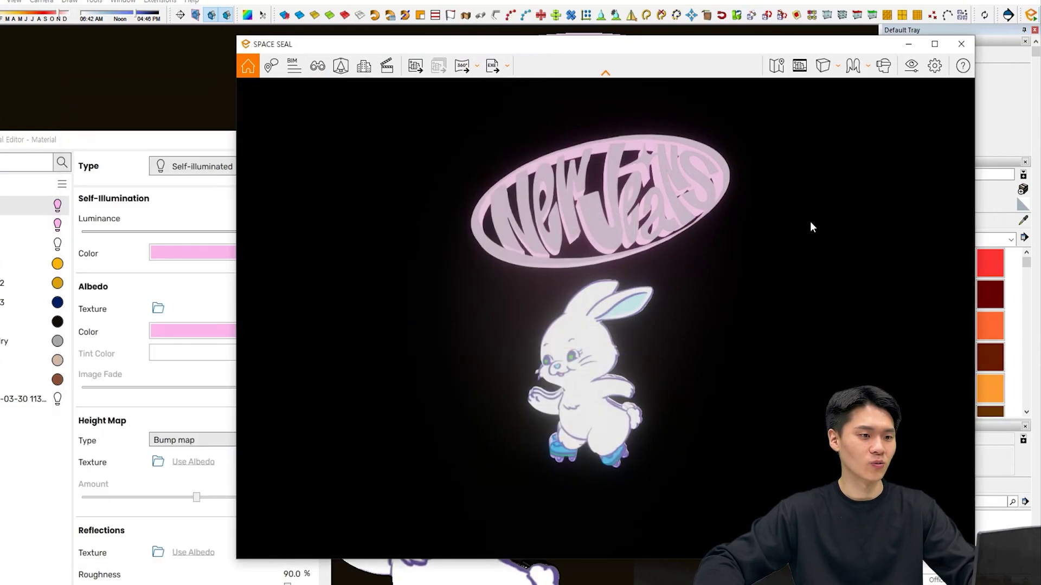
scroll(669, 280, "up", 3)
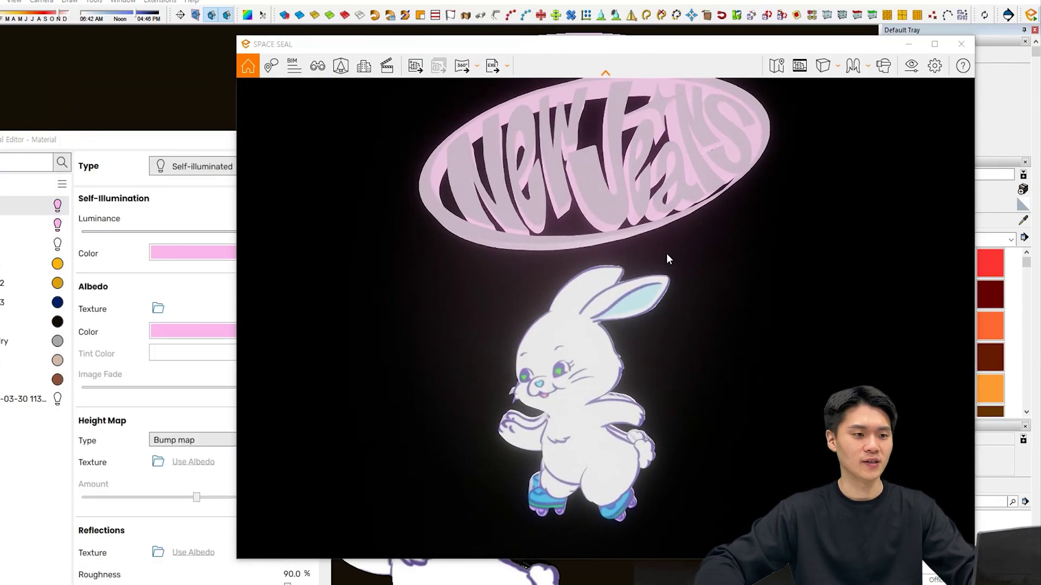
scroll(665, 252, "down", 2)
- Set the render output to a custom resolution of 2200 × 2200 and turn on the safe frame
left_click(907, 73)
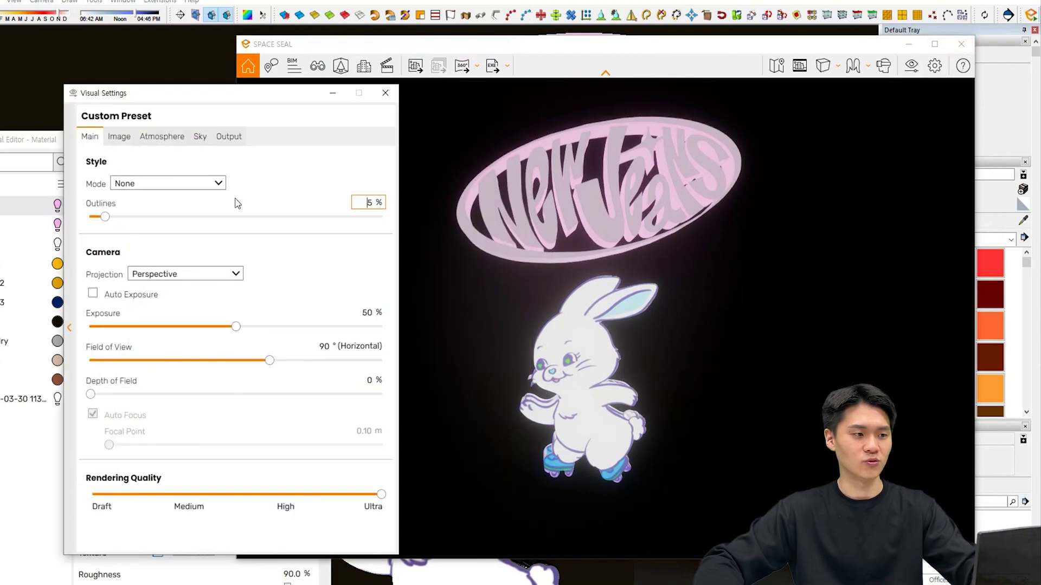
left_click(199, 137)
left_click(228, 137)
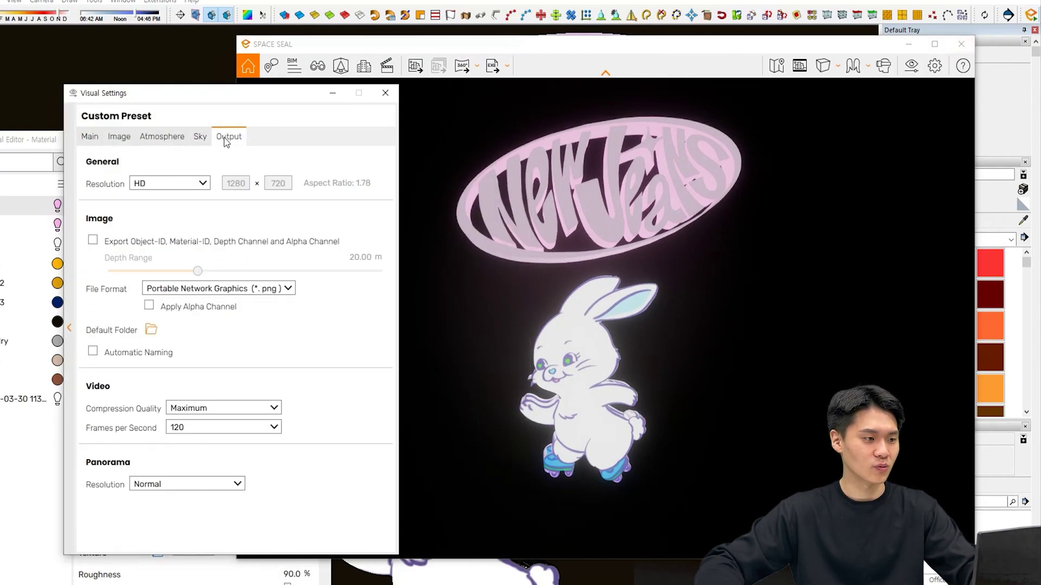
left_click(180, 184)
left_click(165, 265)
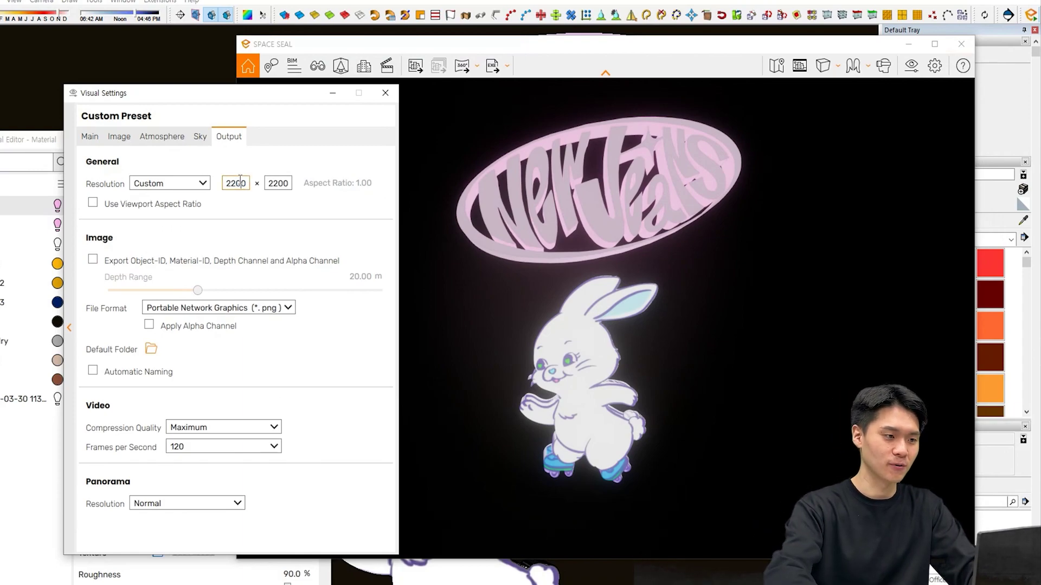
left_click(240, 182)
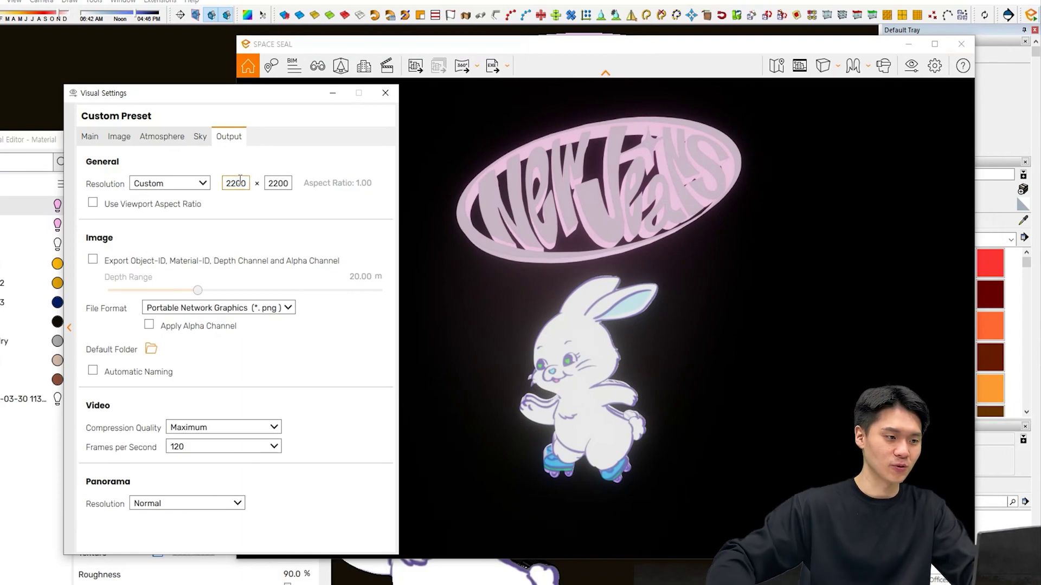
left_click(333, 94)
left_click(792, 68)
scroll(618, 287, "up", 1)
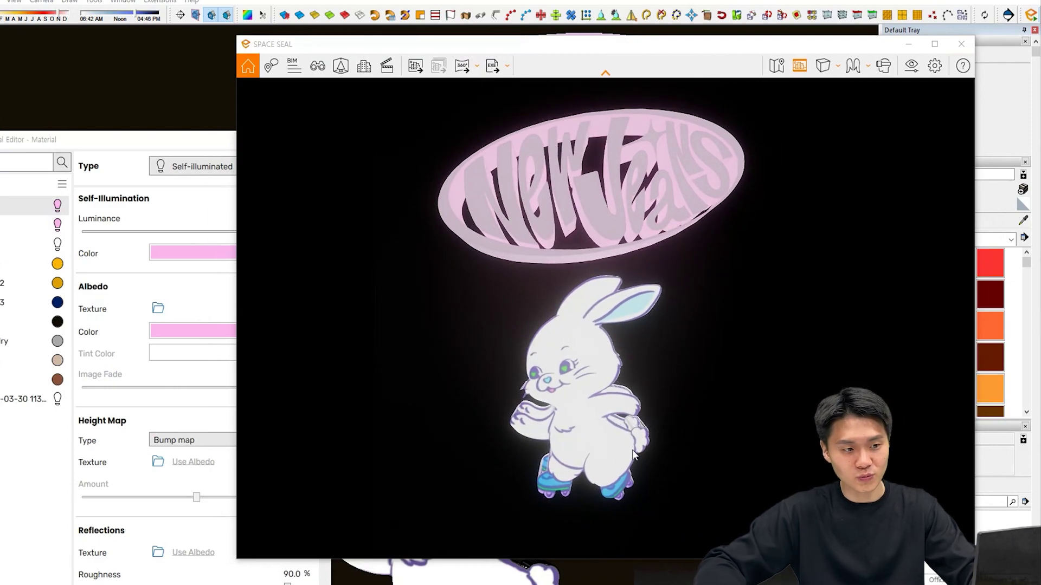
- Clear the render and material editor windows out of the way and pick white Color M00 from the Colors materials
left_click(908, 45)
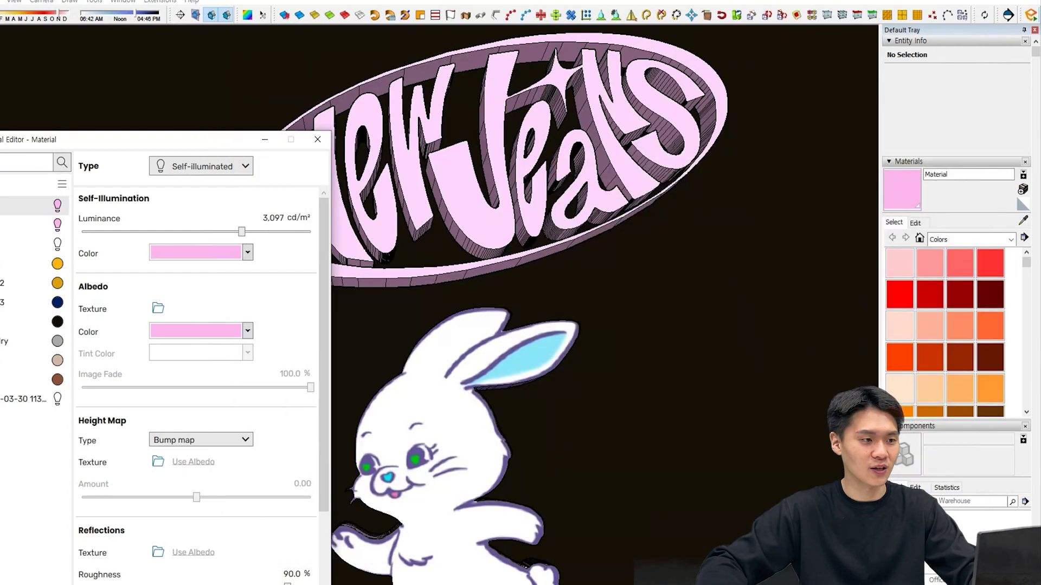
left_click(268, 141)
scroll(984, 331, "down", 6)
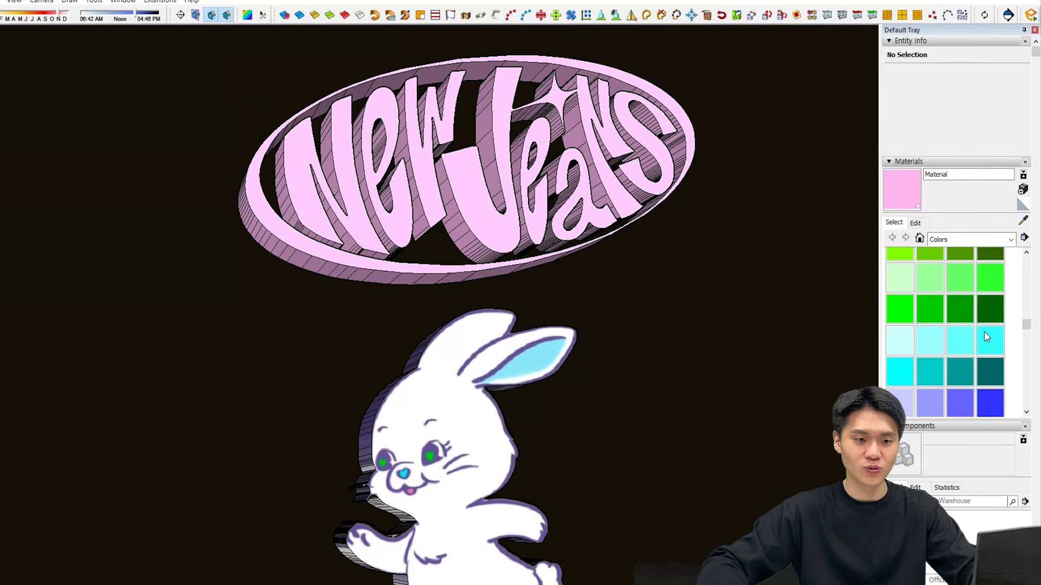
scroll(981, 346, "down", 3)
scroll(981, 349, "up", 3)
scroll(981, 355, "down", 3)
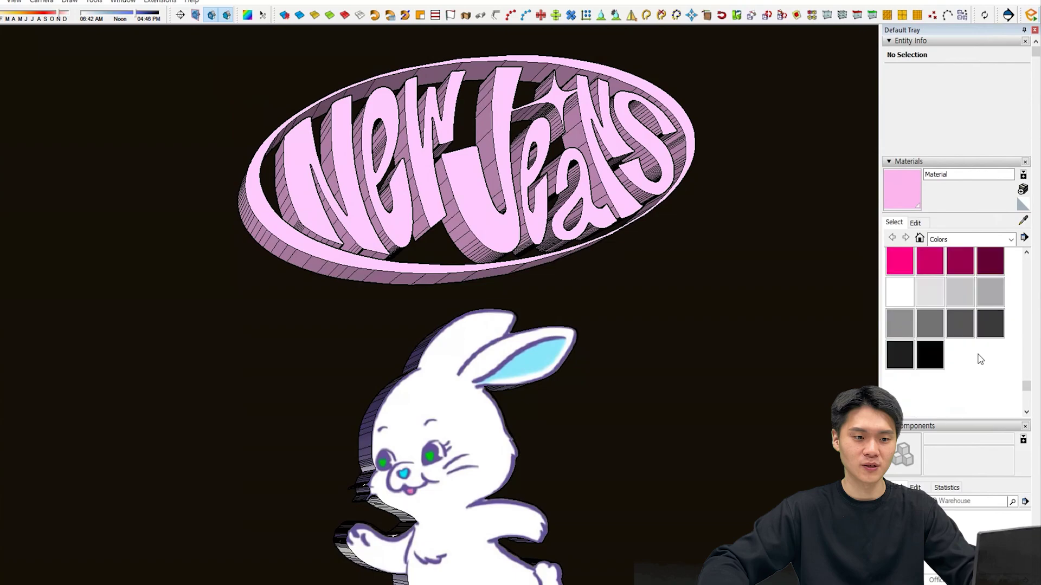
left_click(889, 294)
- Open the rabbit group, select its connected geometry and paint the extruded sides white
middle_click_drag(433, 382, 498, 360)
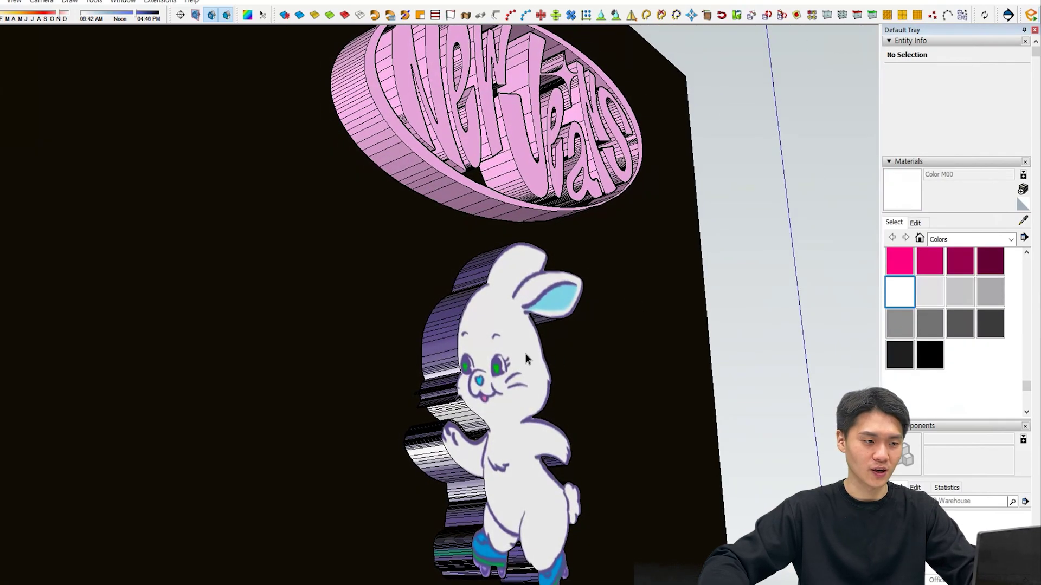
key("space")
double_click(509, 359)
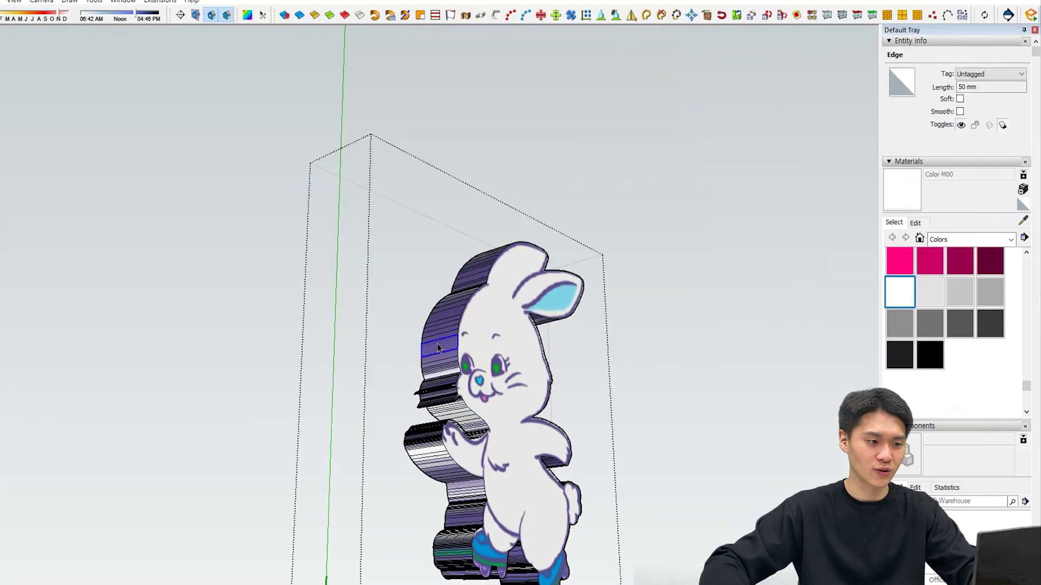
triple_click(437, 344)
middle_click_drag(437, 343, 407, 407)
mouse_move(508, 337)
middle_mouse_down()
mouse_move(634, 400)
mouse_move(386, 376)
mouse_move(435, 311)
mouse_move(388, 379)
middle_mouse_up()
key("b")
left_click(436, 343)
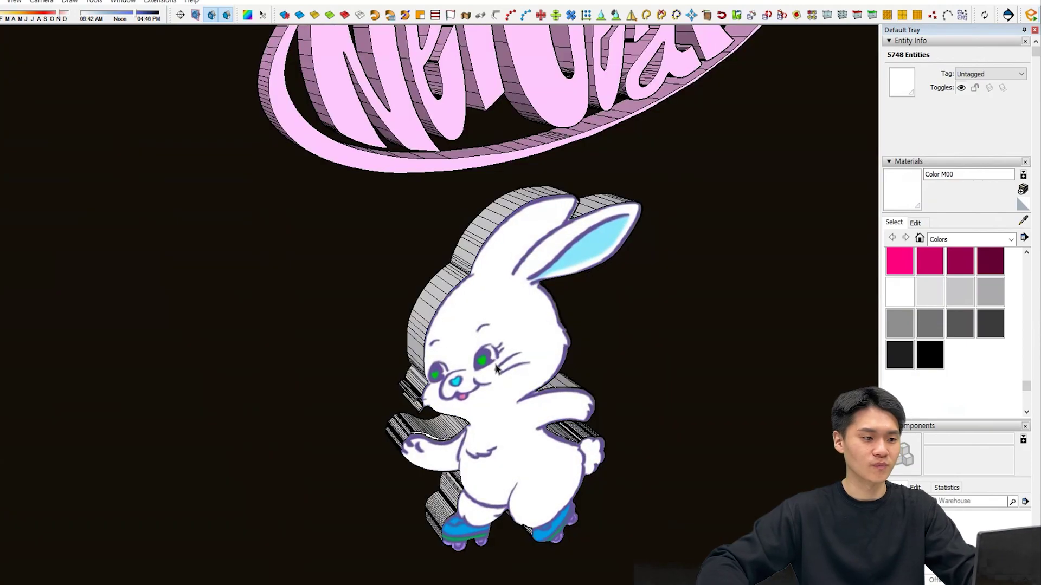
- Switch back to the Enscape render, put away the visual settings and frame the whole sign in the maximized window
key("alt+Tab")
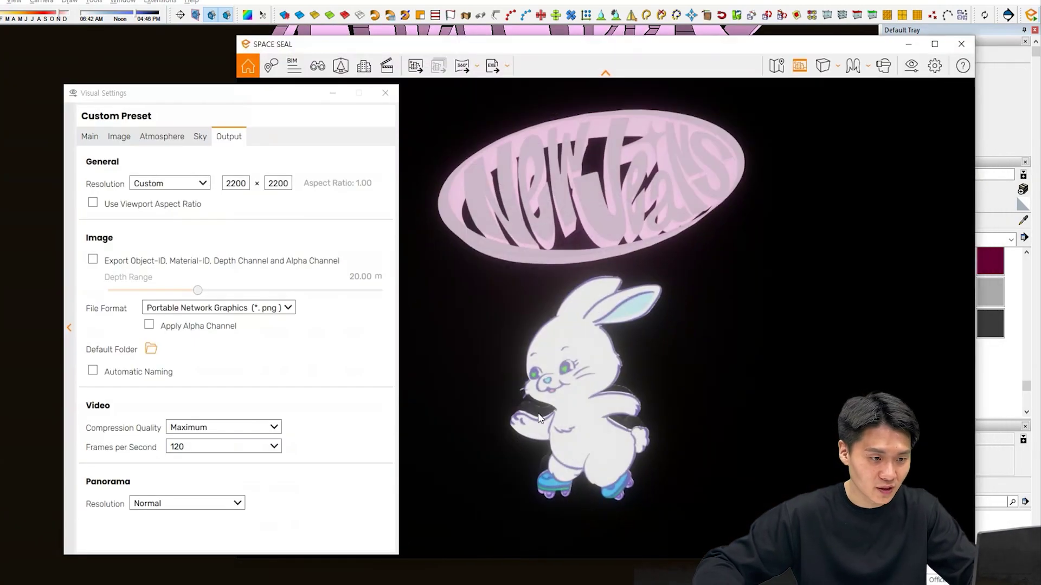
right_click_drag(680, 303, 581, 352)
scroll(759, 359, "down", 3)
scroll(575, 353, "up", 4)
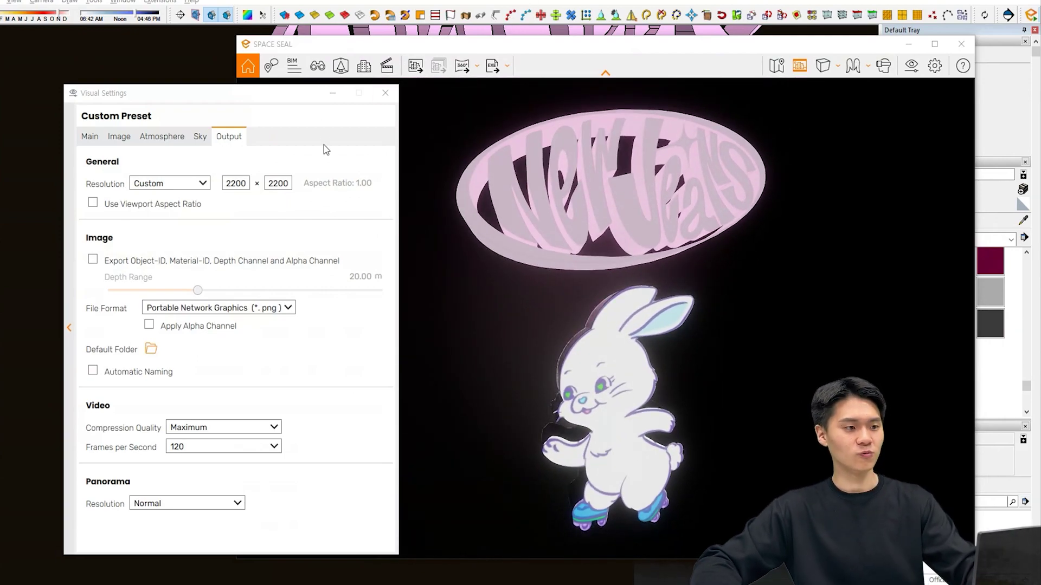
left_click(333, 92)
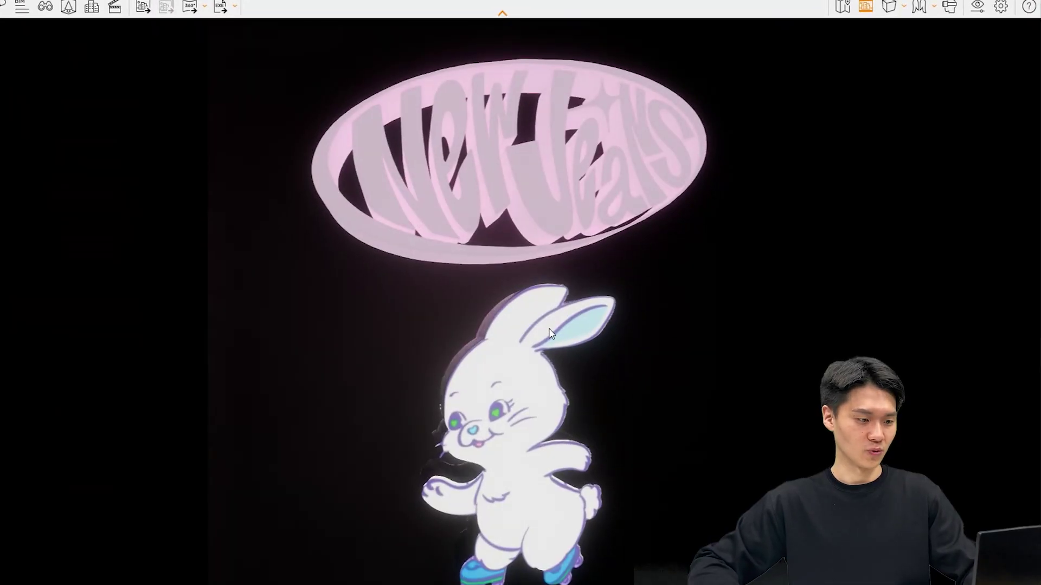
scroll(549, 329, "down", 3)
middle_click_drag(540, 323, 486, 323)
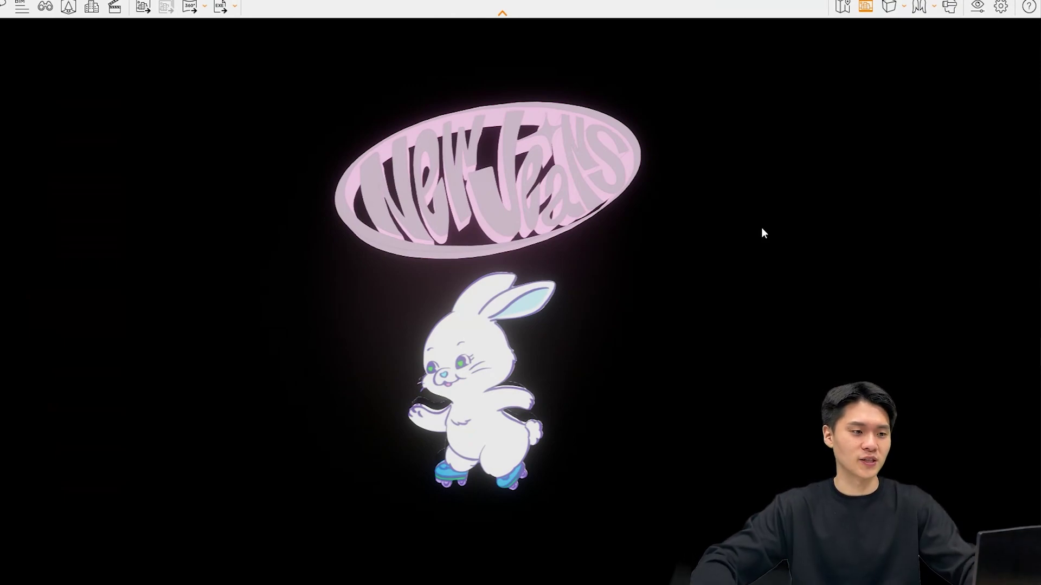
- Examine the rabbit's extruded sides and the glow on the wall from an angle in the render
scroll(517, 392, "up", 3)
right_click_drag(517, 392, 712, 412)
left_click_drag(711, 413, 649, 230)
scroll(609, 286, "down", 4)
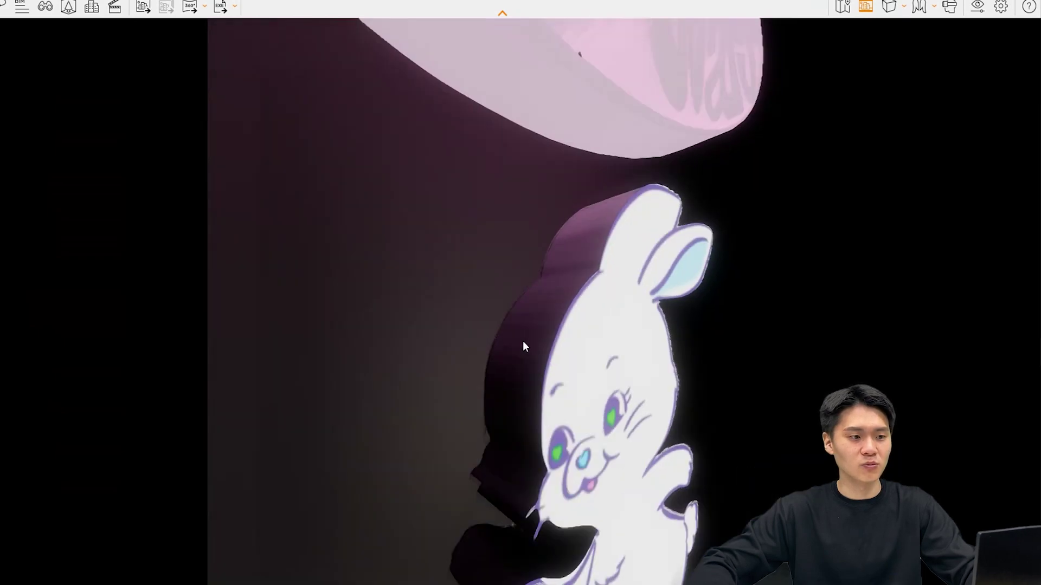
right_click_drag(616, 333, 216, 365)
scroll(334, 353, "up", 2)
- Restore the smaller render window and set the black wall material's metallic and roughness to 50% each
mouse_move(597, 1)
left_mouse_down()
mouse_move(764, 142)
mouse_move(820, 130)
left_mouse_up()
left_click(157, 272)
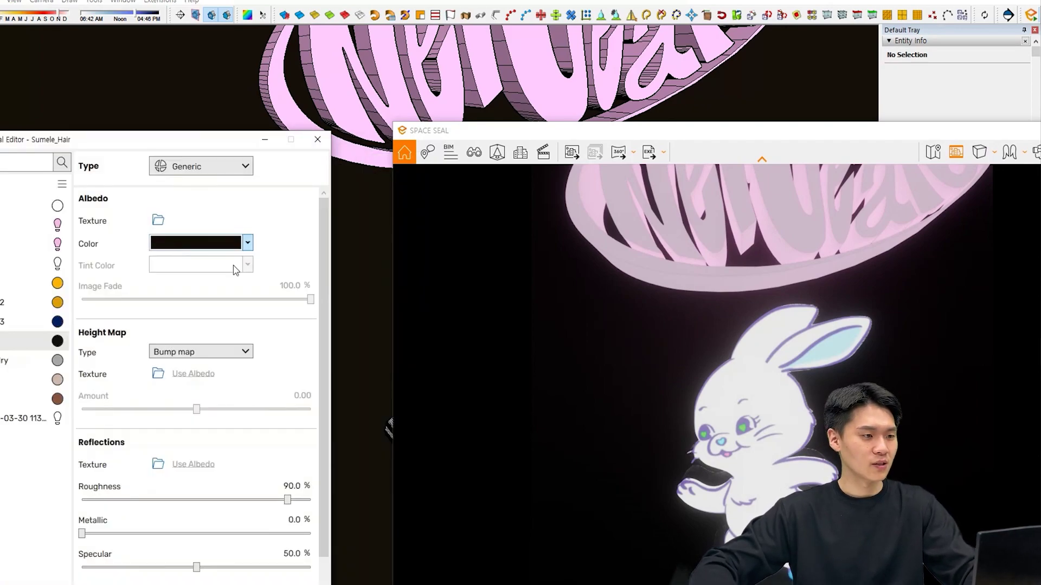
left_click(288, 520)
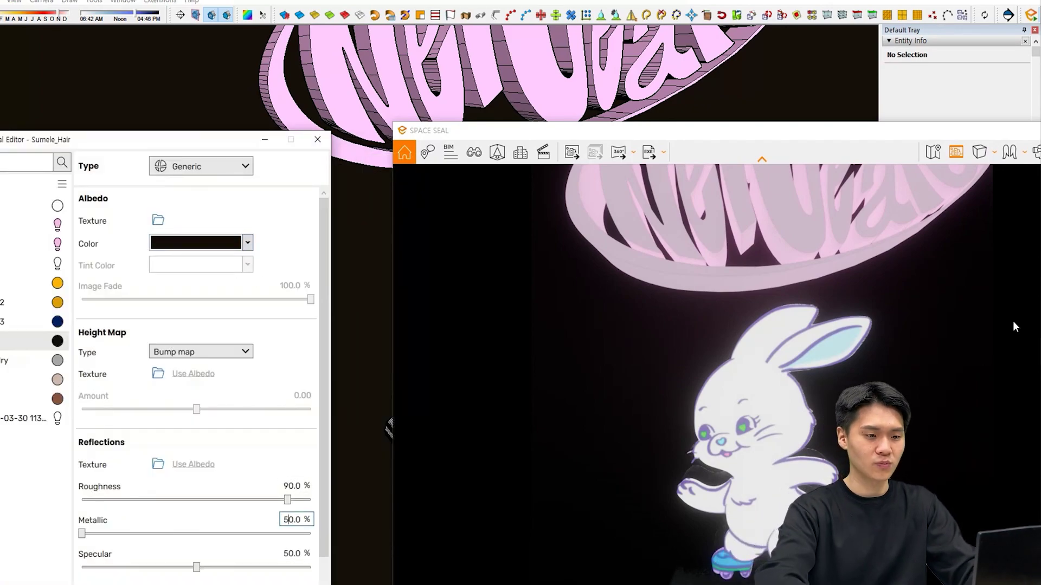
type("5")
key("Return")
double_click(292, 486)
type("50")
key("Return")
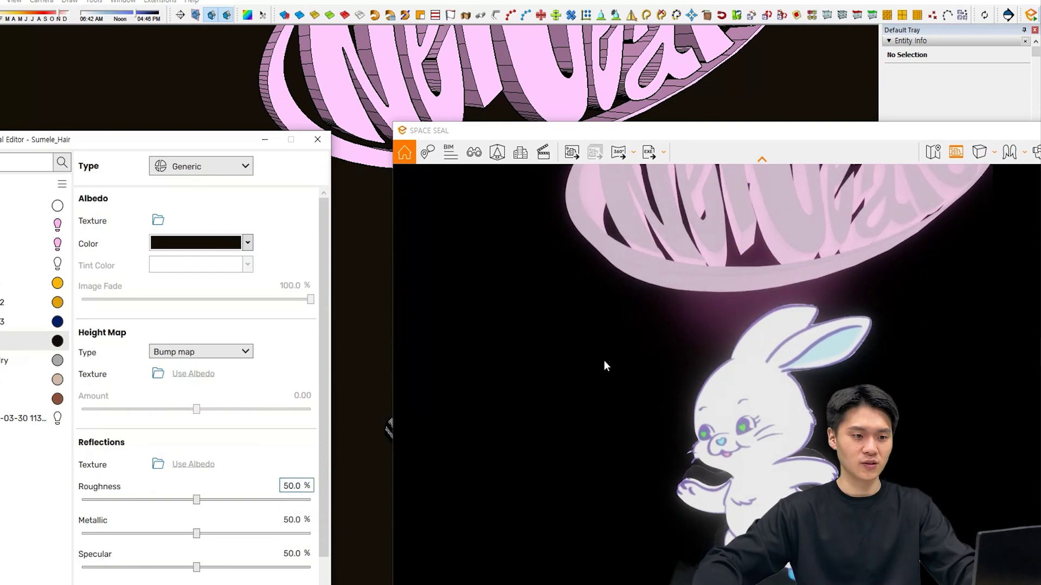
- Examine the wall's reflections around the logo and rabbit in the render, with the material editor minimized
left_click_drag(604, 362, 720, 352)
scroll(612, 358, "down", 3)
scroll(612, 358, "up", 1)
left_click_drag(611, 357, 703, 358)
scroll(704, 361, "up", 3)
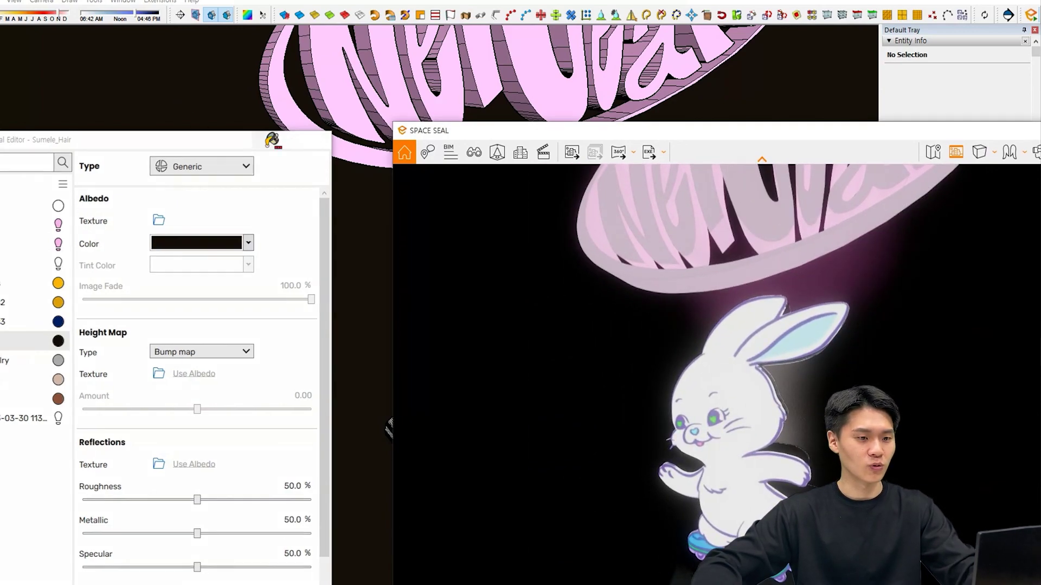
left_click(265, 140)
scroll(812, 427, "down", 5)
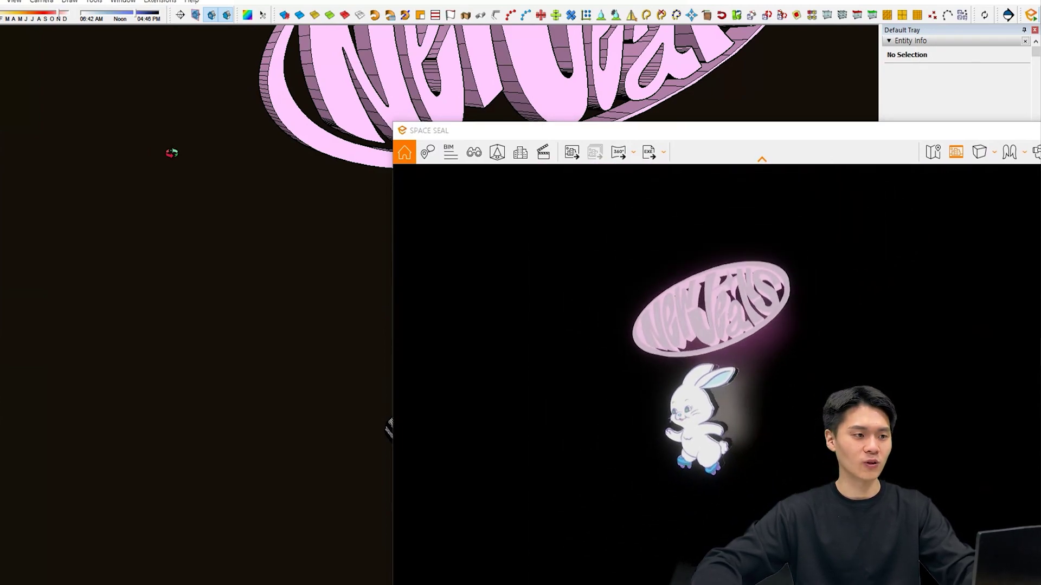
- Open the logo group in the model and inspect its extruded ring and letters up close, selecting a pink face
scroll(158, 144, "up", 2)
left_click(306, 81)
double_click(307, 81)
middle_click_drag(274, 174, 196, 204, "shift")
key("b")
mouse_move(156, 171)
middle_mouse_down()
mouse_move(203, 195)
mouse_move(255, 203)
middle_mouse_up()
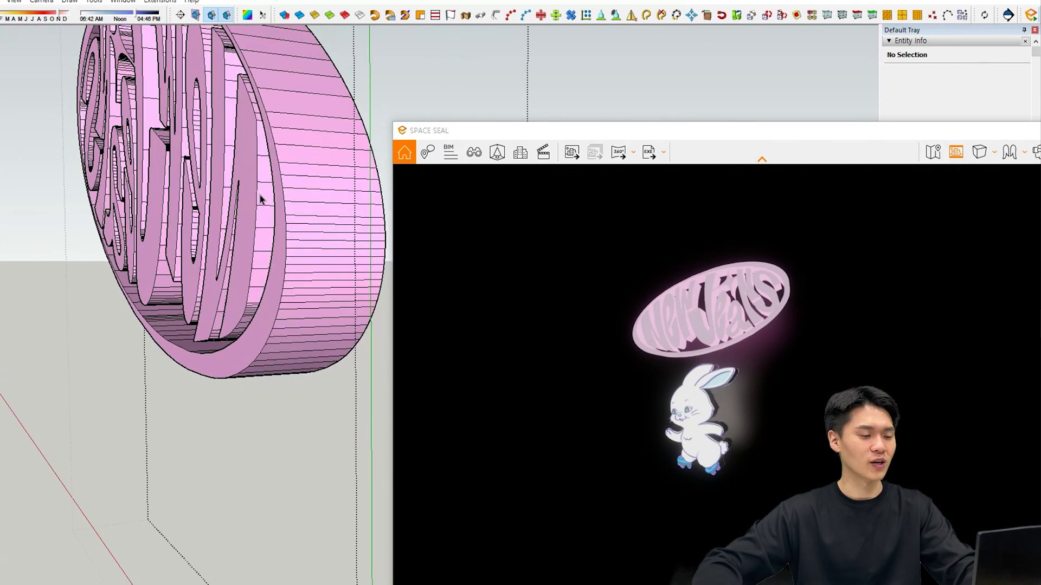
scroll(260, 199, "up", 10)
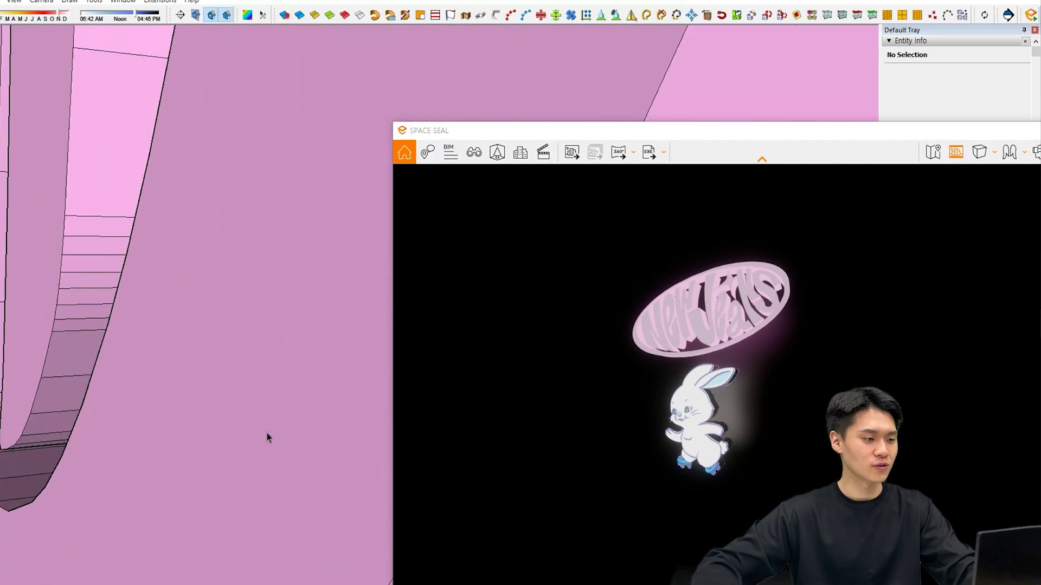
scroll(267, 434, "up", 8)
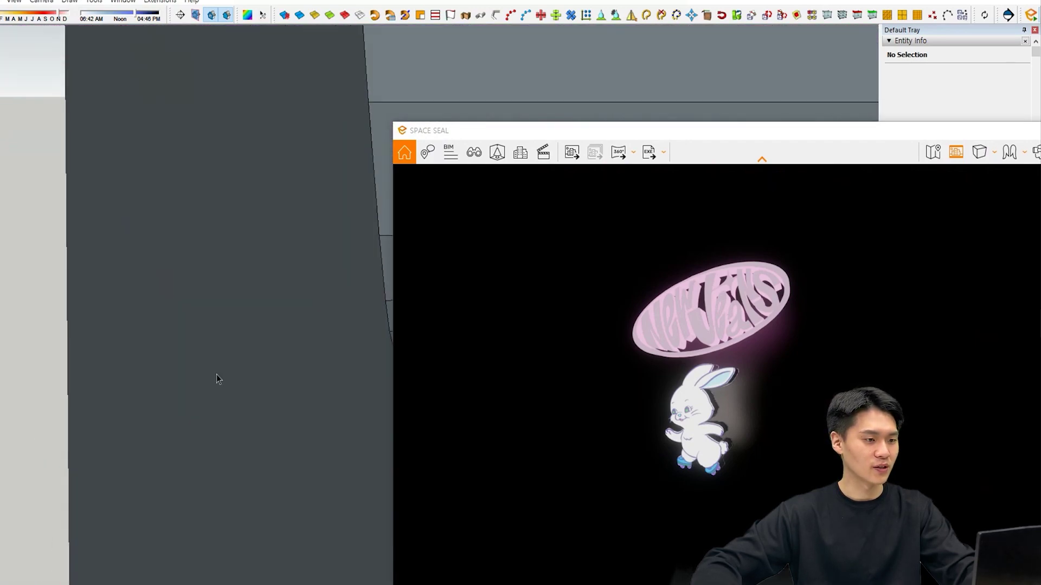
left_click(181, 346)
scroll(204, 200, "down", 3)
scroll(222, 204, "down", 2)
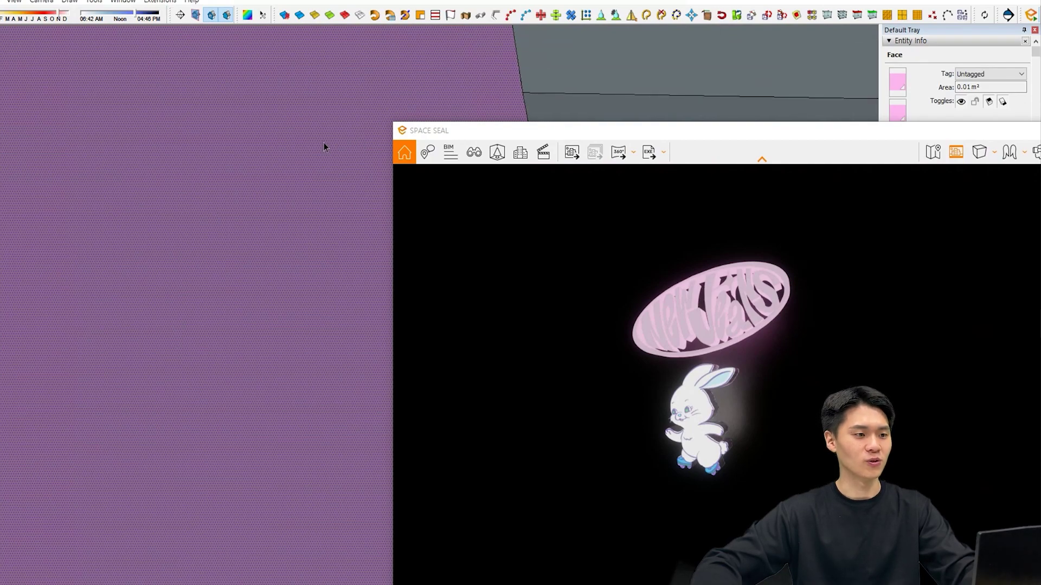
- Inspect the pink and white reflections on the wall in the render and view the sign in the maximized window
middle_click_drag(325, 147, 824, 183)
scroll(792, 308, "up", 4)
middle_click_drag(777, 317, 640, 279)
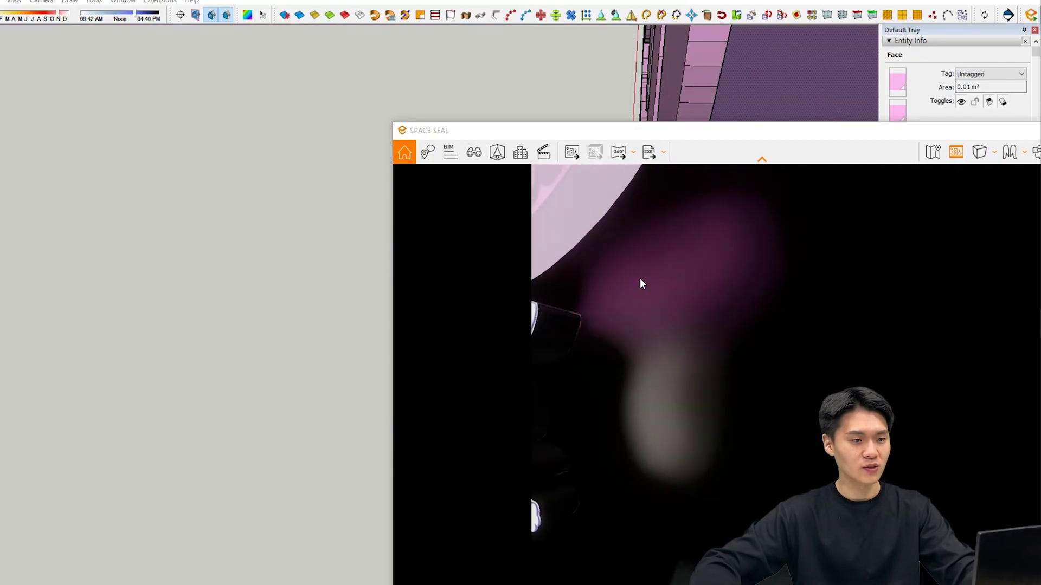
scroll(640, 282, "down", 5)
right_click_drag(313, 331, 885, 127)
scroll(764, 278, "down", 4)
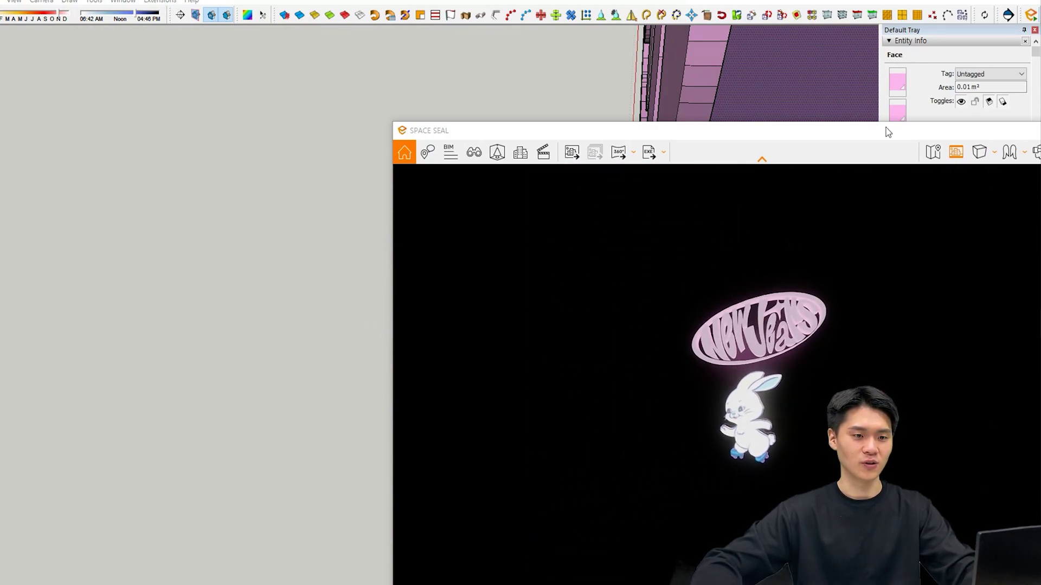
double_click(853, 134)
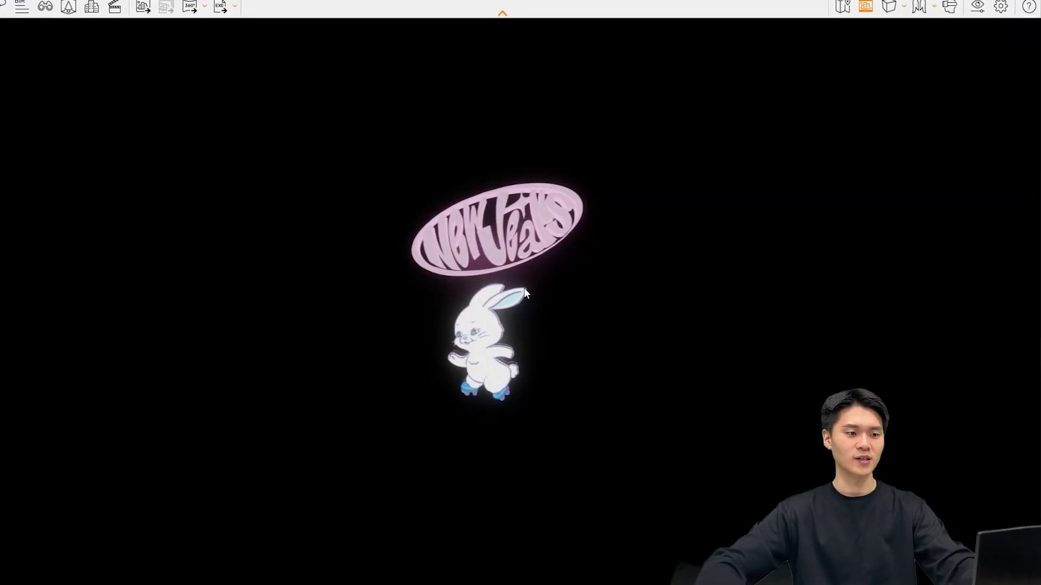
scroll(524, 293, "up", 4)
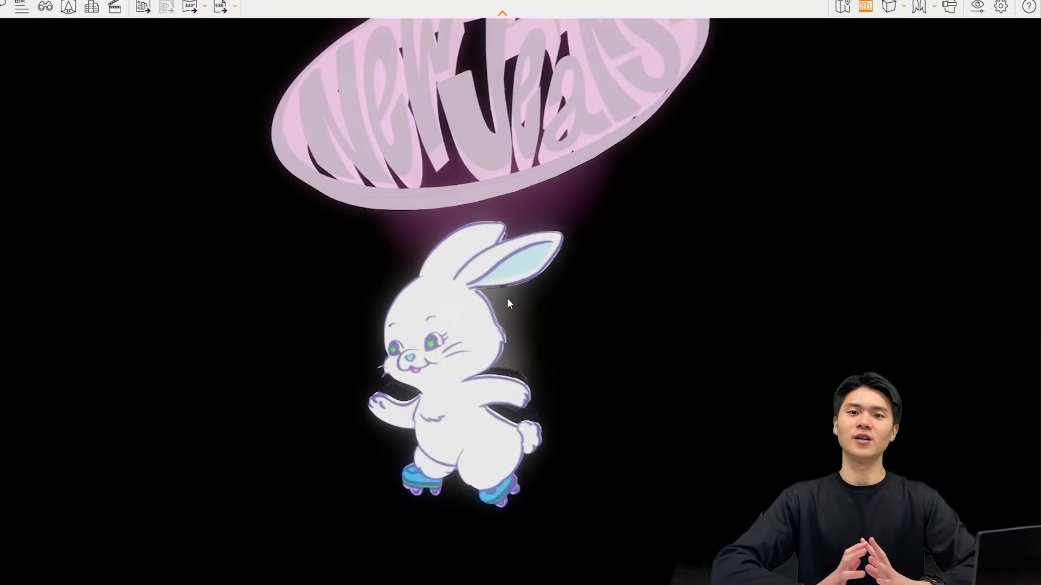